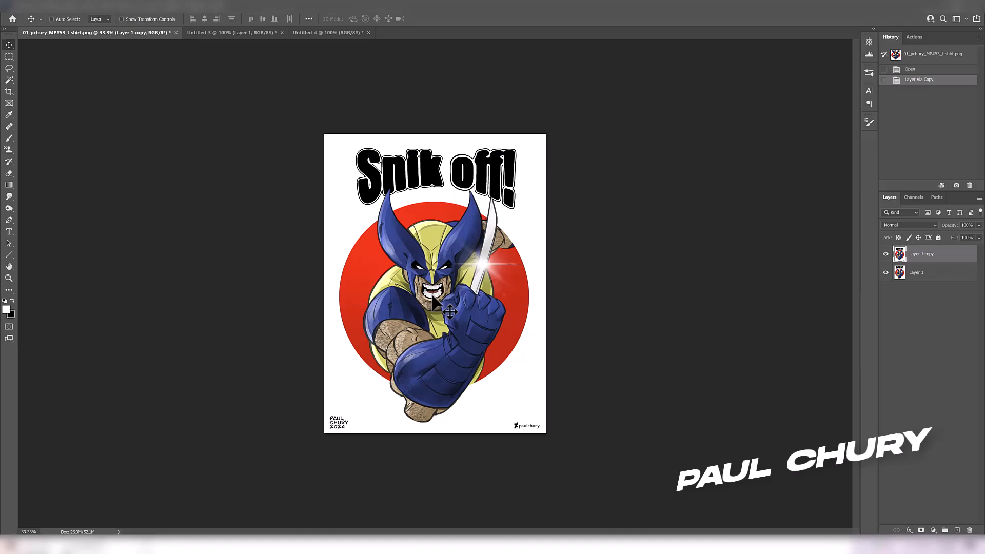
- Examine the illustration's bent arm closely, from the shoulder and biceps down to the gloved forearm and elbow
key("ctrl+plus")
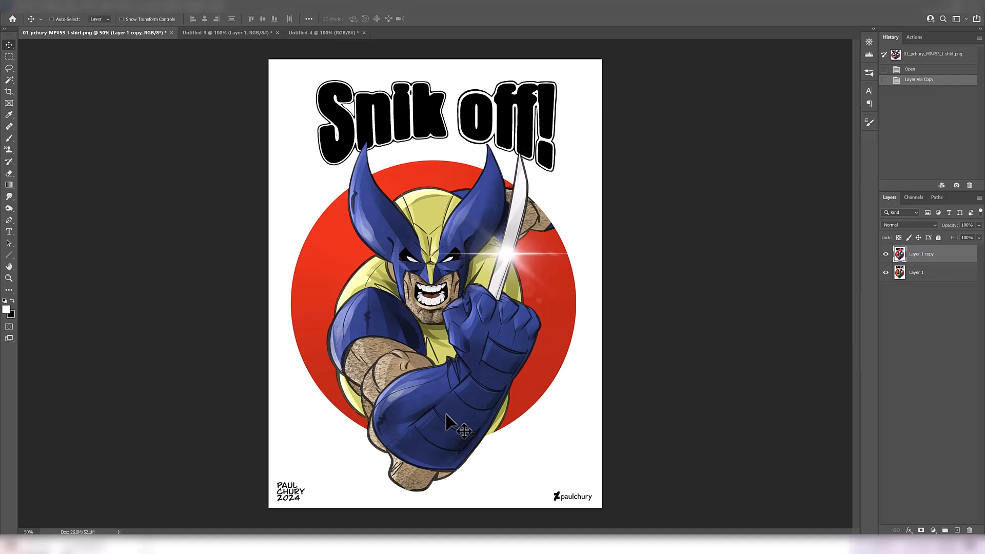
key("ctrl+plus")
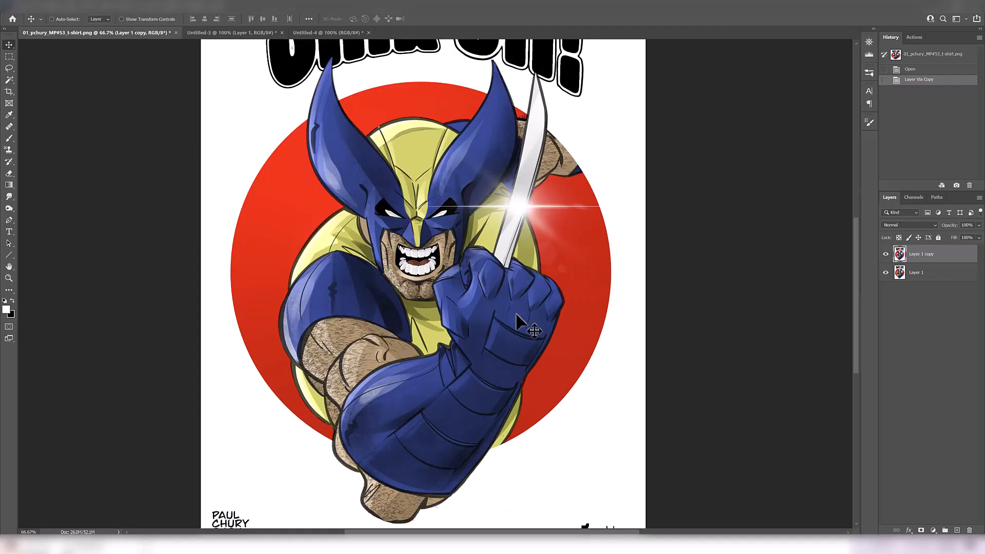
left_click_drag(420, 286, 418, 314)
left_click_drag(432, 262, 437, 278)
left_click_drag(448, 404, 479, 264)
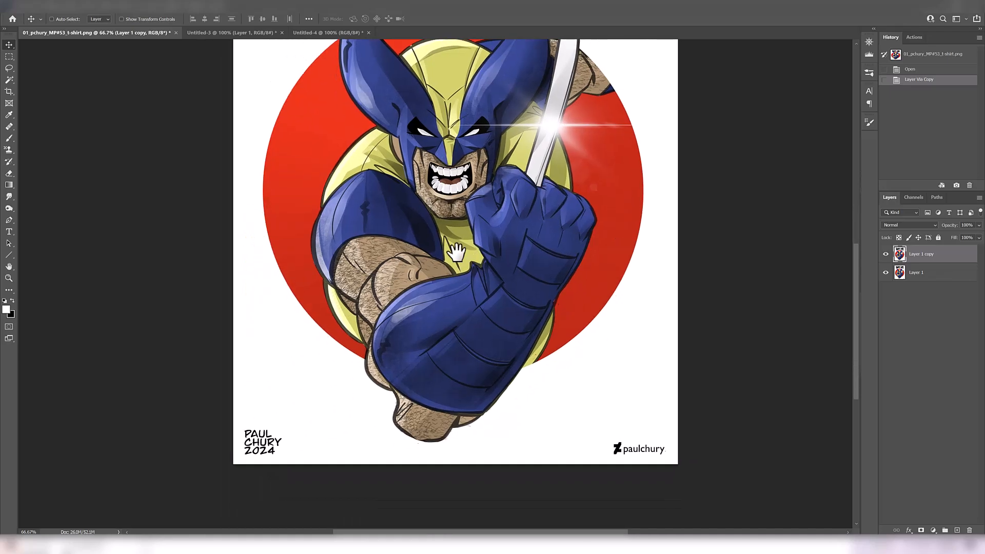
left_click_drag(374, 308, 379, 295)
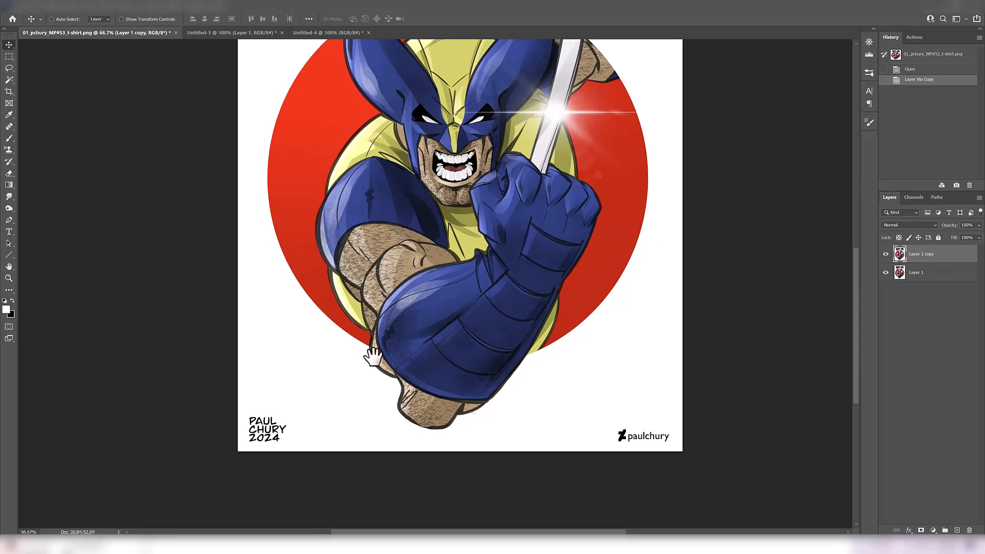
left_click_drag(391, 345, 381, 251)
left_click(382, 250)
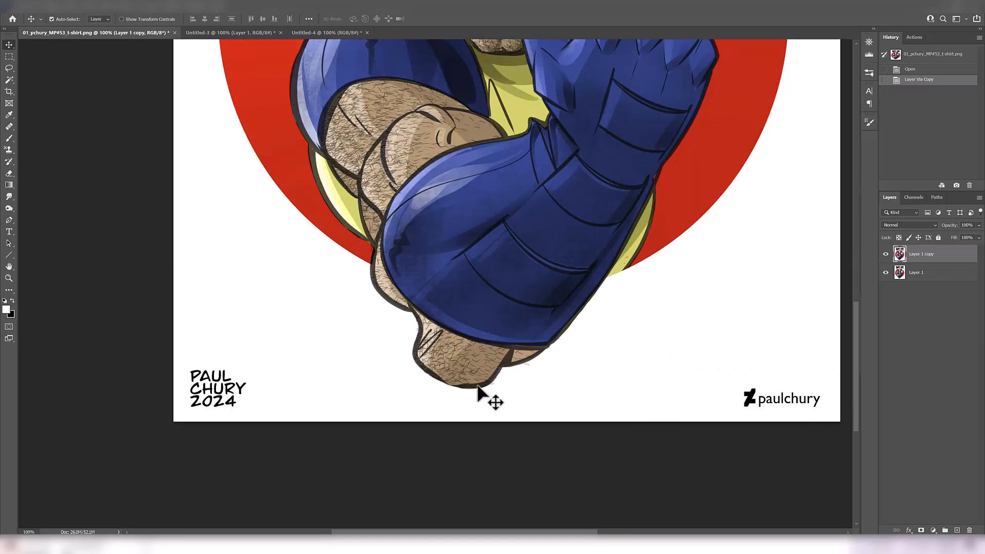
left_click(432, 341, "alt")
- Brush black contour lines over the faded artwork along the outer shoulder, upper arm and elbow, retrying misplaced strokes
left_click_drag(426, 339, 414, 367)
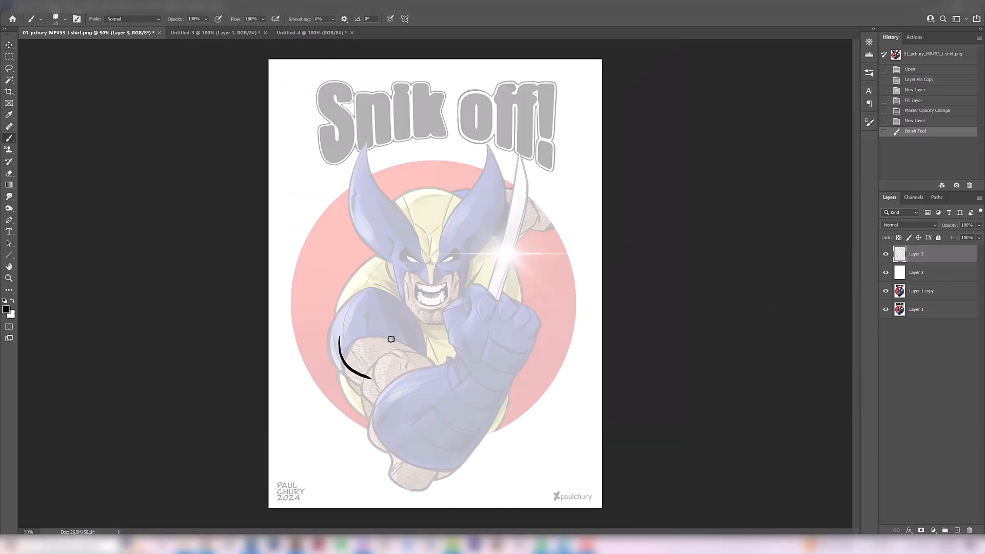
mouse_move(376, 379)
left_mouse_down()
mouse_move(425, 358)
mouse_move(435, 368)
mouse_move(388, 396)
left_mouse_up()
key("ctrl+z")
left_click_drag(371, 389, 388, 457)
key("ctrl+z")
left_click_drag(361, 408, 389, 471)
key("ctrl+z")
mouse_move(343, 376)
left_mouse_down()
mouse_move(358, 428)
mouse_move(342, 410)
left_mouse_up()
key("ctrl+z")
mouse_move(325, 344)
left_mouse_down()
mouse_move(352, 380)
mouse_move(349, 371)
left_mouse_up()
- Sketch the rounded shoulder cap and the muscle divisions of the upper arm with black brush strokes
key("e")
key("b")
left_click_drag(346, 309, 325, 340)
mouse_move(338, 331)
left_mouse_down()
mouse_move(400, 304)
mouse_move(418, 334)
left_mouse_up()
left_click_drag(420, 333, 411, 350)
mouse_move(431, 330)
left_mouse_down()
mouse_move(411, 350)
mouse_move(435, 350)
left_mouse_up()
left_click_drag(384, 334, 380, 360)
left_click_drag(381, 304, 384, 317)
- Erase stray lines around the elbow, then redraw its contour and sketch the forearm muscles inside the glove
key("e")
left_click_drag(389, 470, 378, 455)
left_click_drag(380, 457, 369, 438)
key("b")
left_click_drag(366, 430, 395, 465)
left_click_drag(367, 437, 396, 468)
left_click_drag(414, 420, 395, 462)
left_click_drag(441, 392, 414, 453)
left_click_drag(398, 382, 374, 433)
left_click_drag(392, 385, 453, 369)
left_click_drag(462, 352, 412, 421)
key("e")
key("b")
left_click_drag(420, 442, 403, 456)
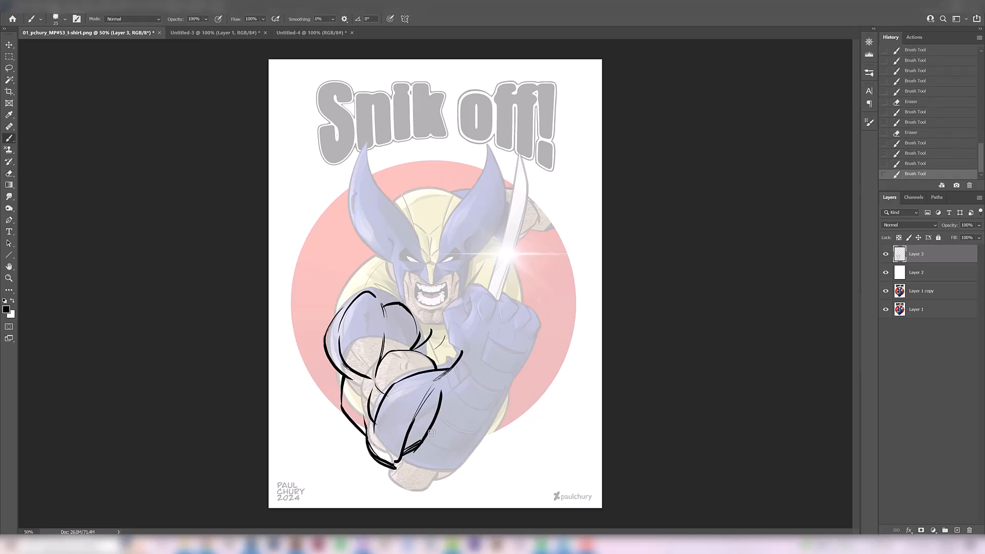
- Sketch the forearm's long muscle line and the glove's outer edge from the elbow up to the wrist
left_click_drag(488, 380, 430, 444)
mouse_move(390, 466)
left_mouse_down()
mouse_move(421, 490)
mouse_move(445, 463)
mouse_move(420, 489)
mouse_move(472, 461)
left_mouse_up()
key("ctrl+z")
- Erase overlapping lines at the elbow and redraw the elbow's outline with cleaner brush strokes
key("ctrl+z")
mouse_move(471, 462)
left_mouse_down()
mouse_move(497, 403)
mouse_move(489, 413)
left_mouse_up()
left_click_drag(527, 360, 512, 378)
left_click_drag(512, 377, 496, 398)
key("e")
left_click_drag(400, 462, 395, 458)
key("b")
mouse_move(373, 408)
left_mouse_down()
mouse_move(410, 459)
mouse_move(397, 453)
mouse_move(392, 480)
left_mouse_up()
key("e")
key("b")
left_click_drag(370, 458, 387, 463)
left_click_drag(376, 384, 385, 393)
key("ctrl+z")
- Compare the sketched arm anatomy with the original artwork by hiding and showing the sketch and white overlay layers
key("ctrl+plus")
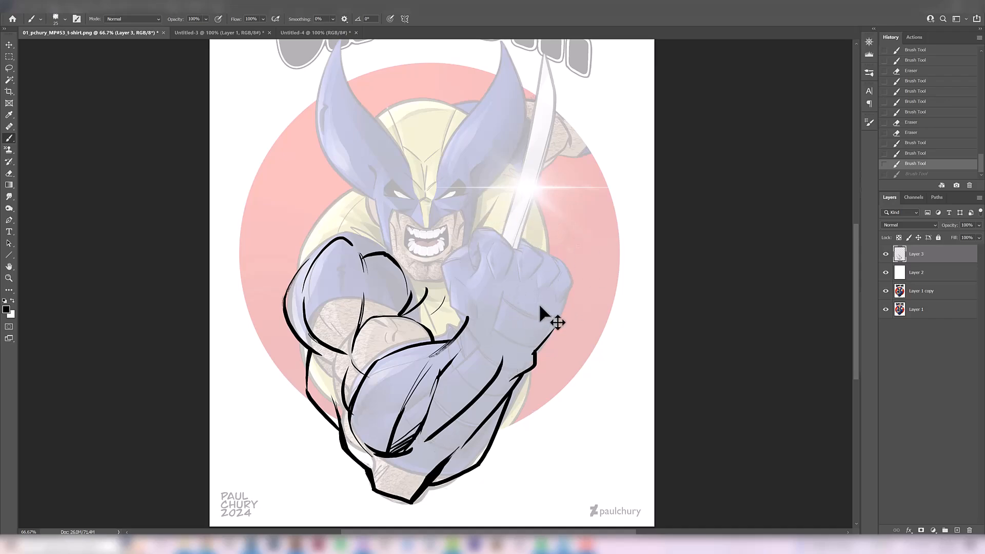
mouse_move(507, 294)
left_mouse_down()
mouse_move(479, 297)
mouse_move(488, 262)
left_mouse_up()
left_click_drag(454, 424, 460, 393)
left_click_drag(401, 385, 449, 325)
left_click(408, 333, "ctrl")
left_click_drag(388, 364, 391, 379)
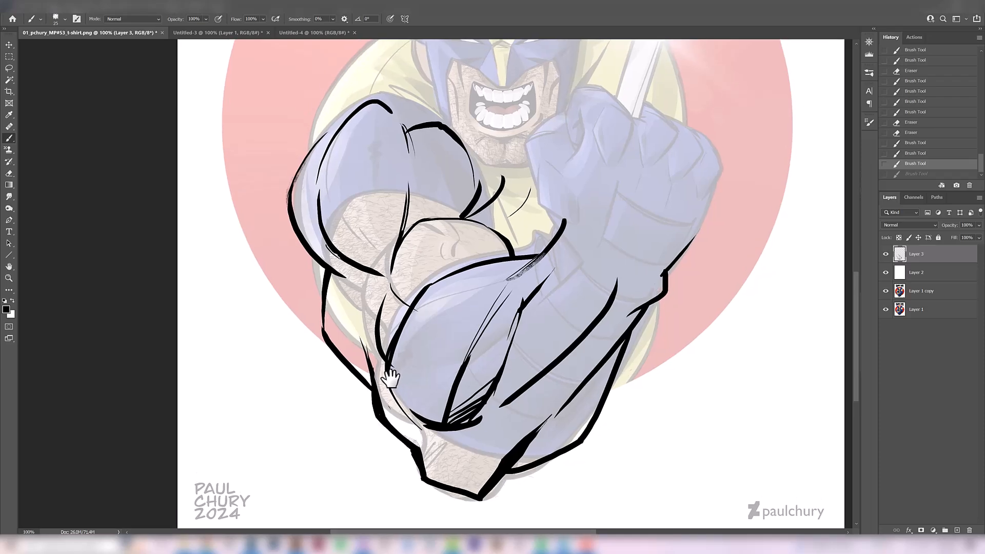
left_click(885, 273)
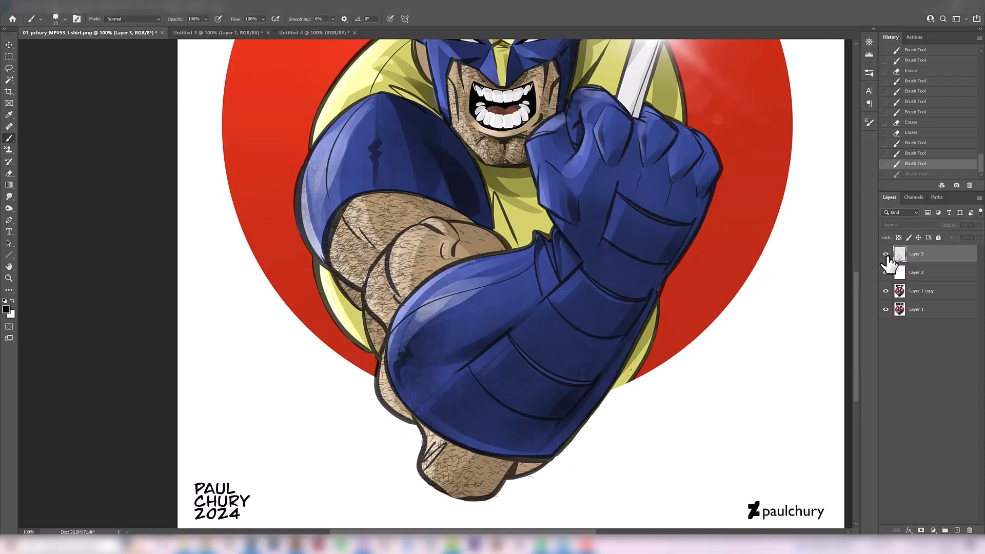
left_click(886, 273)
- Group Layer 2 and Layer 3 together
left_click(922, 273, "shift")
left_click(945, 531)
left_click(524, 380, "alt")
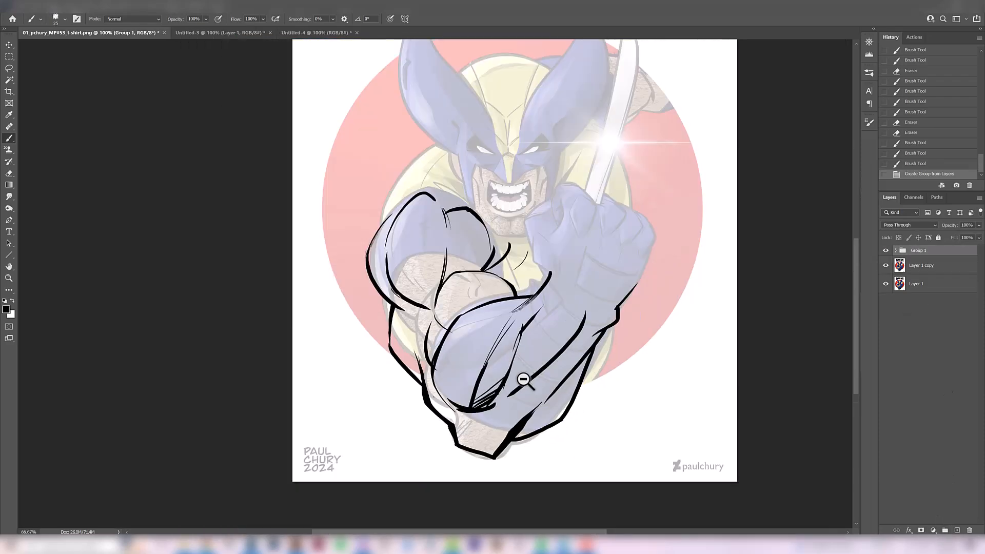
- Hide Group 1 to inspect the original arm up close, then show the group again
left_click_drag(511, 403, 475, 416)
left_click(886, 252)
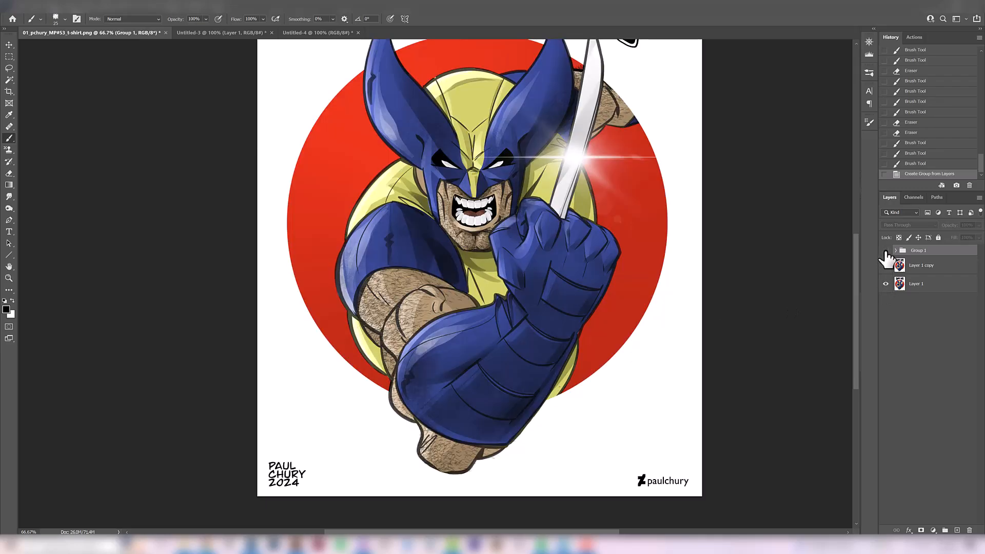
left_click(416, 388, "ctrl")
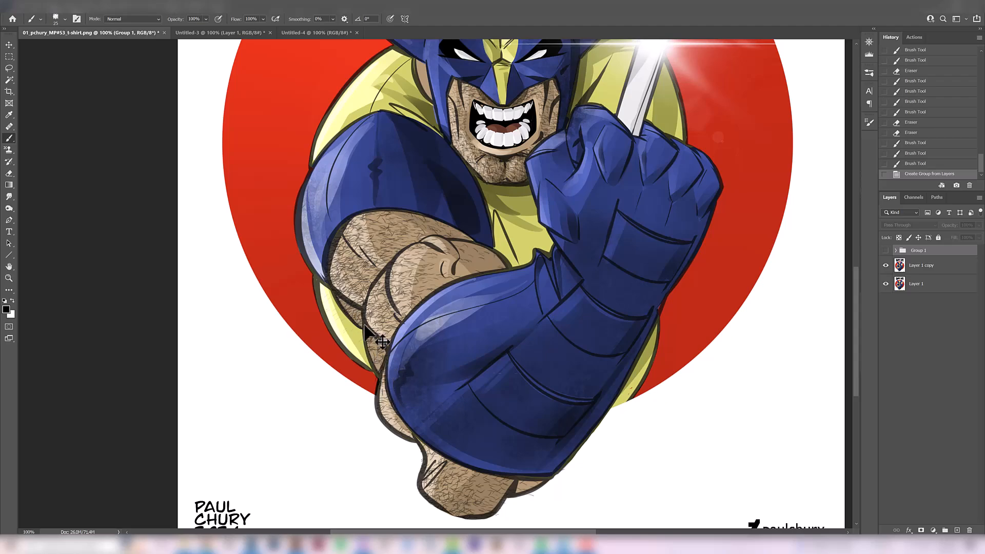
left_click(885, 251)
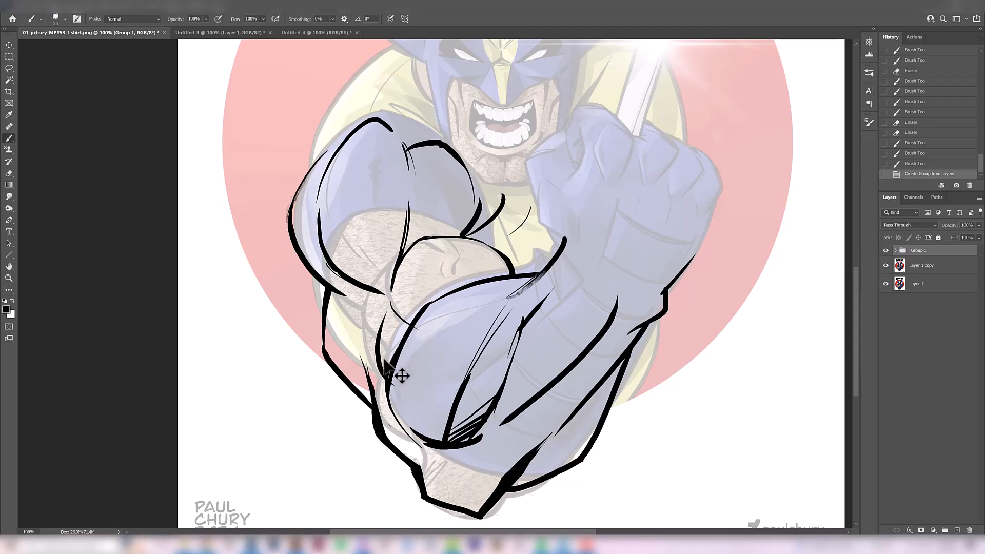
- Set the opacity of the white overlay on Layer 2 inside Group 1 to 84%
left_click(895, 250)
left_click(926, 283)
left_click_drag(979, 226, 970, 237)
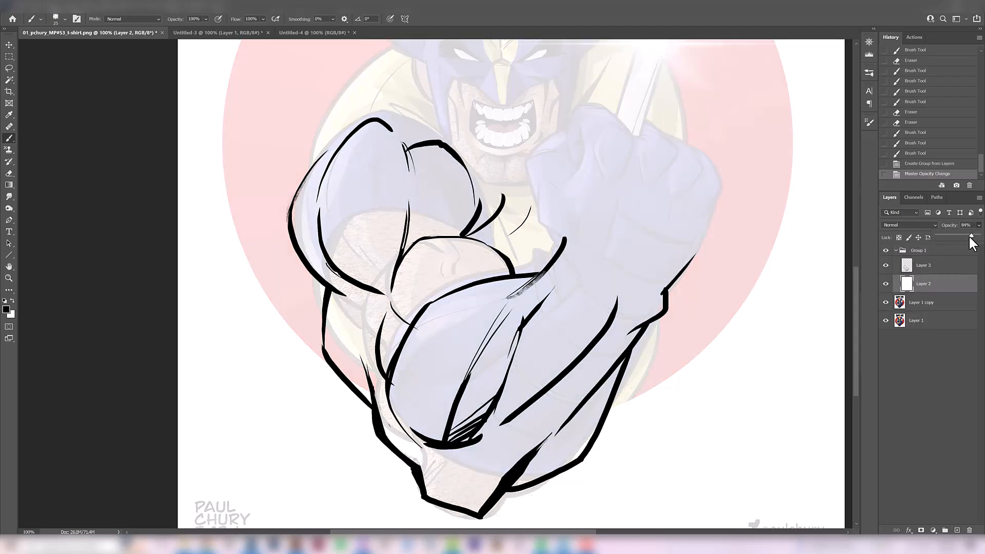
left_click(503, 402, "alt")
left_click_drag(503, 402, 478, 305)
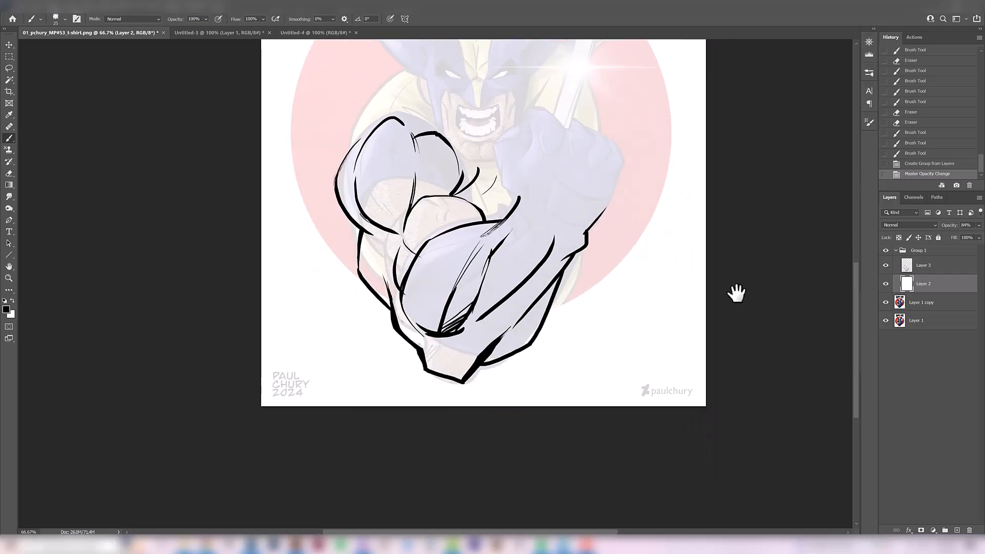
- Toggle Group 1's visibility to compare the corrected arm drawing with the original artwork
left_click(885, 251)
left_click(886, 251)
left_click(886, 251)
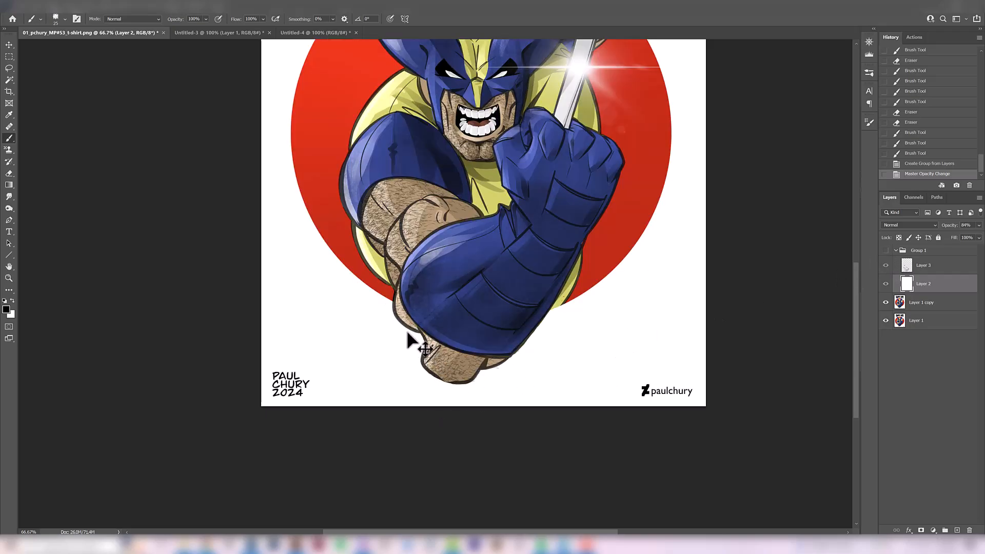
left_click(886, 251)
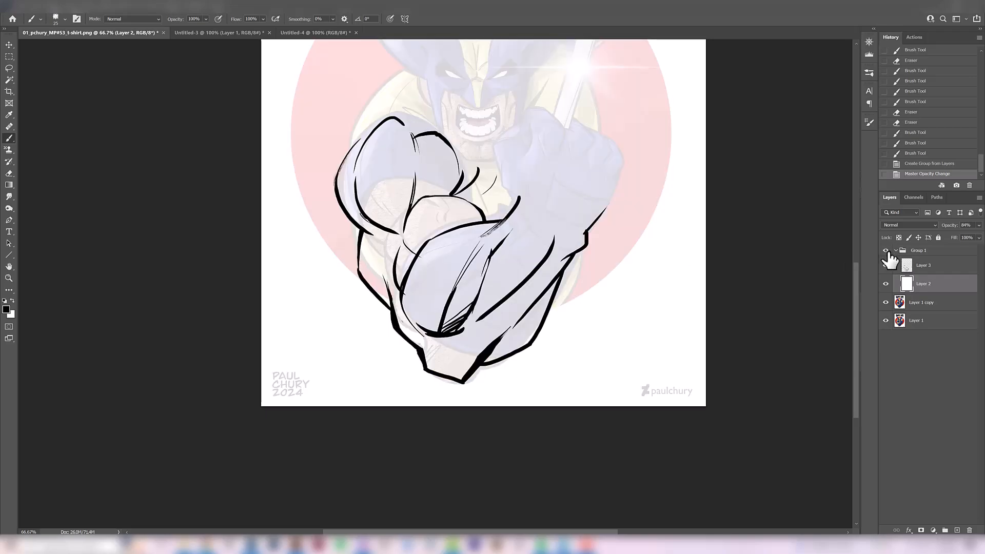
left_click(885, 250)
left_click(886, 251)
left_click(479, 330, "ctrl+alt")
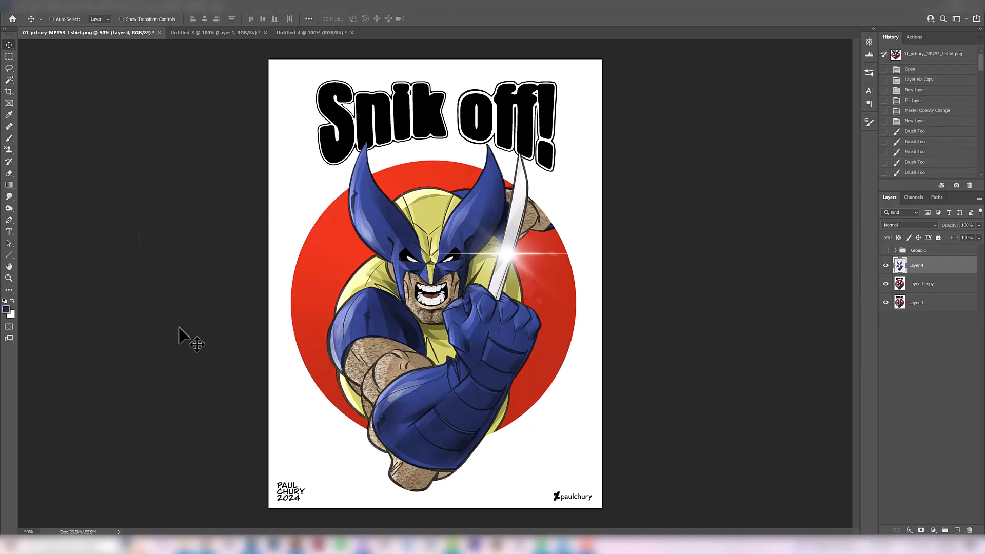
- Adjust the blue costume on Layer 4 with Hue/Saturation: hue -13, saturation +22, lightness +9
key("ctrl")
key("ctrl+u")
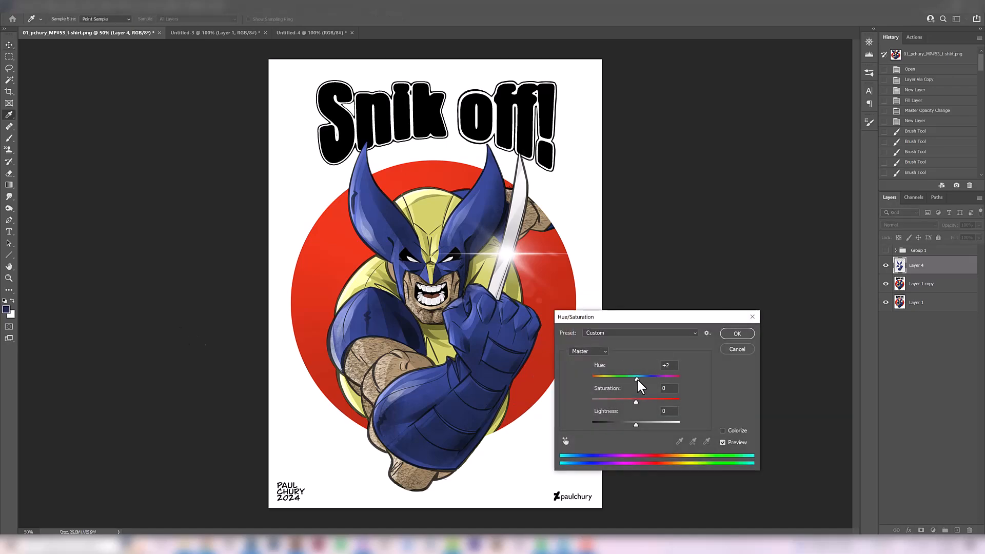
left_click_drag(637, 378, 633, 380)
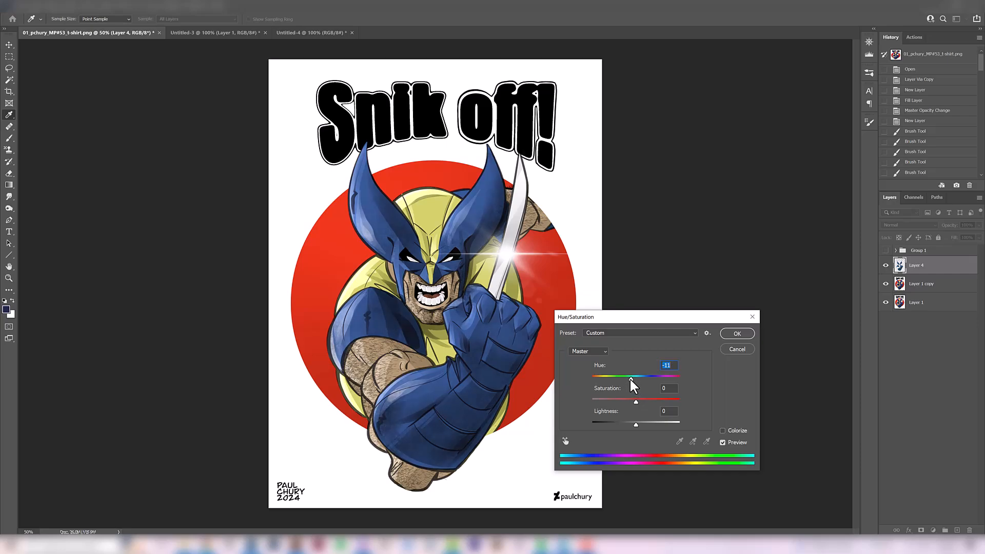
left_click_drag(641, 316, 668, 207)
left_click_drag(663, 314, 667, 314)
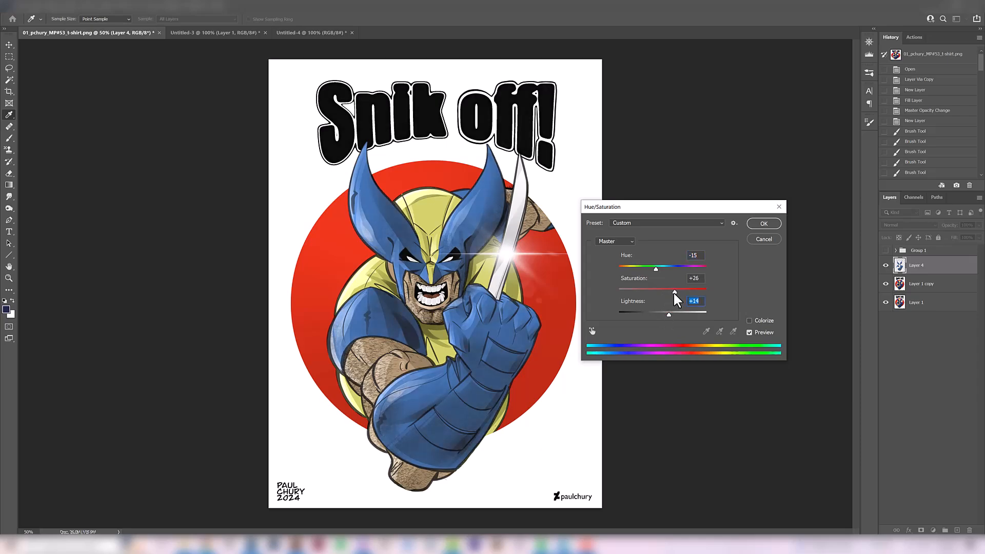
left_click_drag(673, 292, 657, 269)
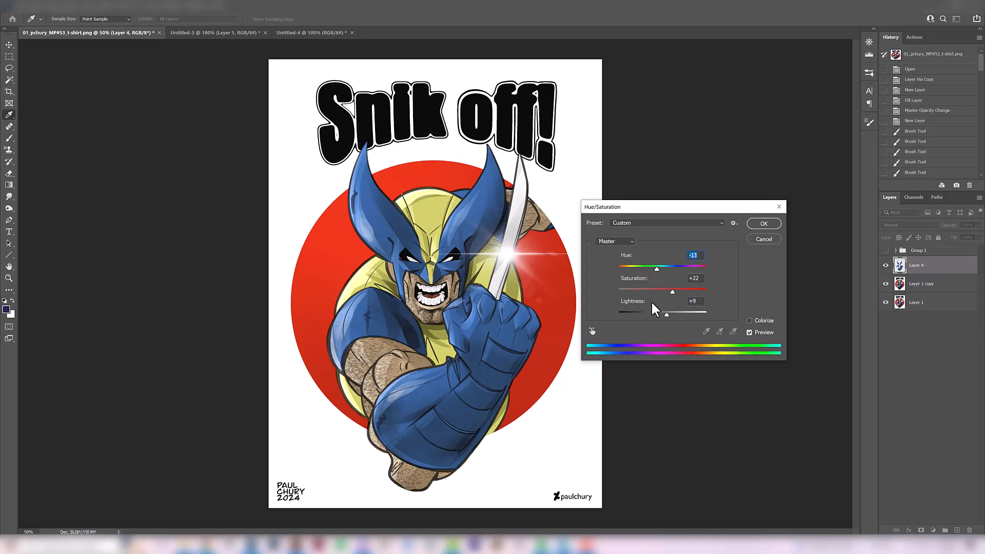
left_click(764, 224)
- Undo and redo the Hue/Saturation adjustment to compare the costume's blue before and after
key("v")
key("ctrl+z")
key("ctrl+shift+z")
key("ctrl+z")
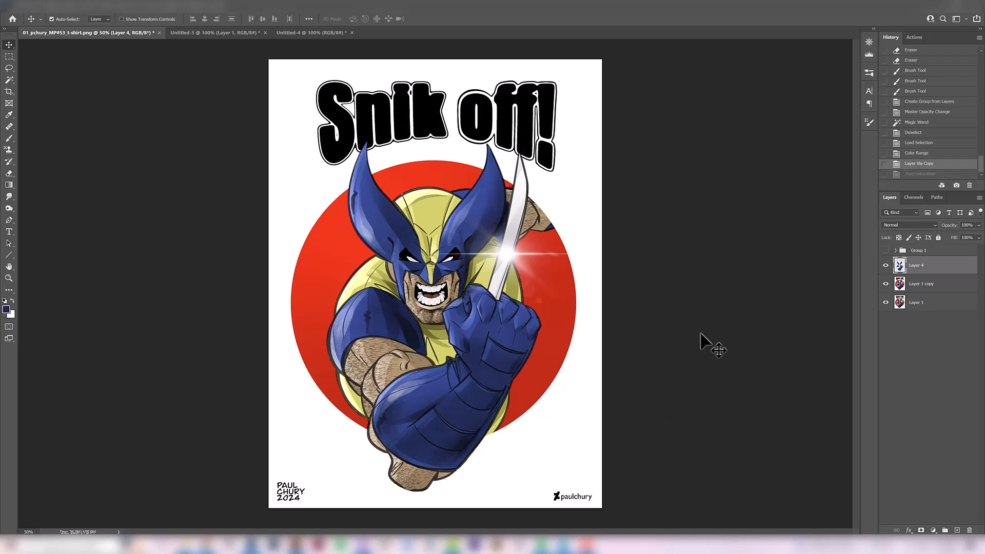
key("ctrl+shift+z")
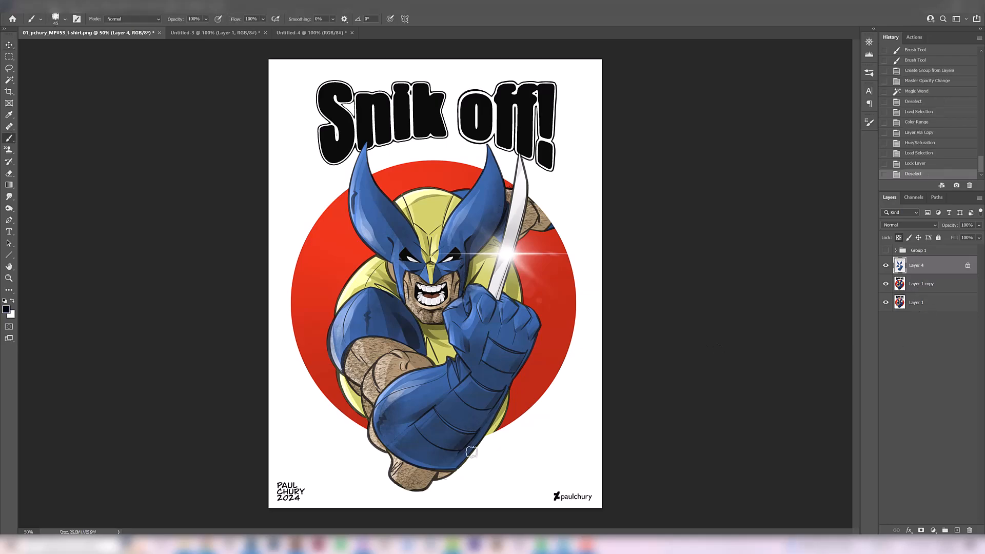
- Paint black shadows on the gloved forearm and fist on Layer 4 using a smaller brush
mouse_move(408, 451)
left_mouse_down()
mouse_move(449, 464)
mouse_move(423, 458)
mouse_move(456, 454)
left_mouse_up()
key("ctrl+z")
key("[")
mouse_move(416, 427)
left_mouse_down()
mouse_move(436, 447)
mouse_move(448, 435)
mouse_move(472, 443)
left_mouse_up()
key("[")
mouse_move(458, 428)
left_mouse_down()
mouse_move(491, 416)
mouse_move(513, 369)
mouse_move(513, 313)
left_mouse_up()
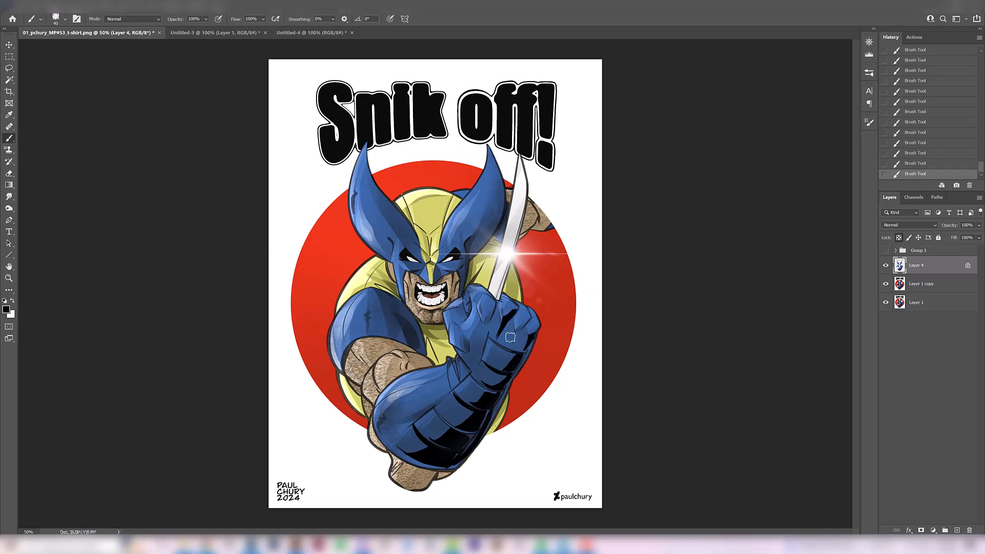
key("ctrl+z")
key("ctrl+shift+z")
- Paint black shadows on the mask's ear nearest the claw and down that side of the mask, adjusting brush size
left_click_drag(480, 239, 498, 170)
key("bracketleft")
left_click_drag(468, 258, 461, 290)
key("bracketright")
key("bracketright")
left_click_drag(486, 179, 464, 226)
left_click_drag(491, 153, 500, 205)
- Paint black shadows on the mask's other ear, around the face and on the blue shoulder sleeve
left_click_drag(394, 258, 381, 212)
left_click_drag(361, 160, 380, 251)
mouse_move(366, 180)
left_mouse_down()
mouse_move(371, 222)
mouse_move(421, 266)
left_mouse_up()
key("x")
left_click(391, 276, "alt")
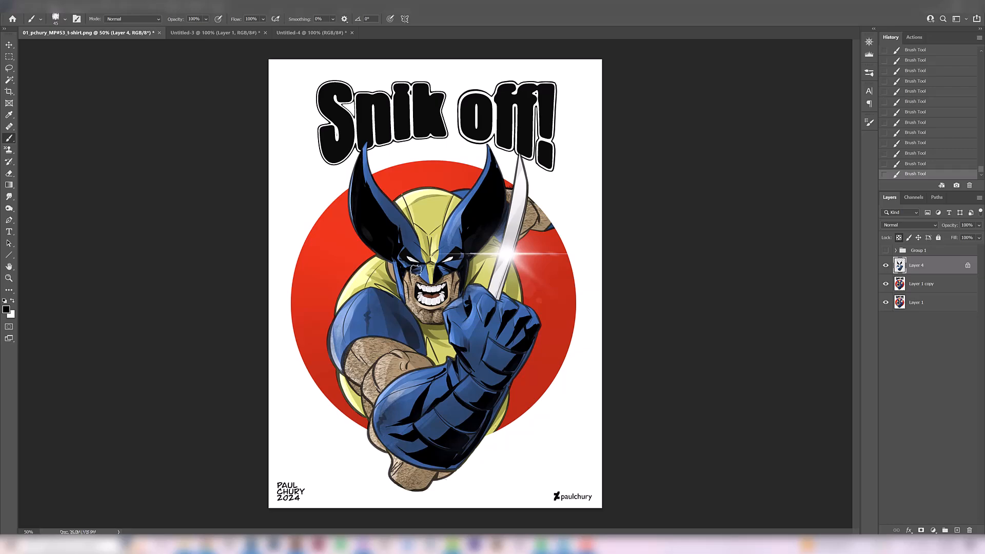
key("]")
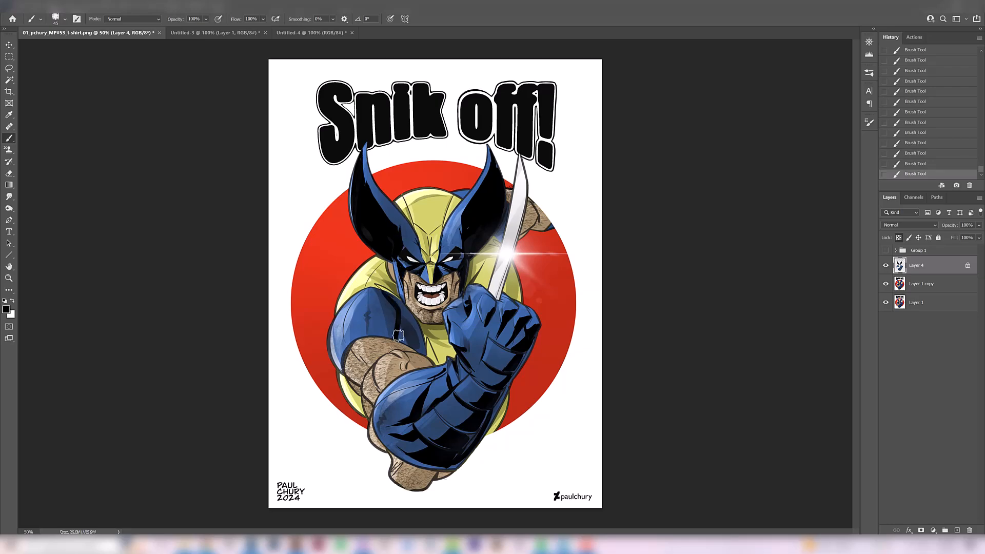
left_click_drag(394, 300, 420, 353)
left_click_drag(403, 334, 381, 335)
- Add a new layer and paint black shadows on the yellow top of the mask
key("ctrl+shift+alt+n")
key("[")
key("ctrl+z")
key("ctrl+shift+z")
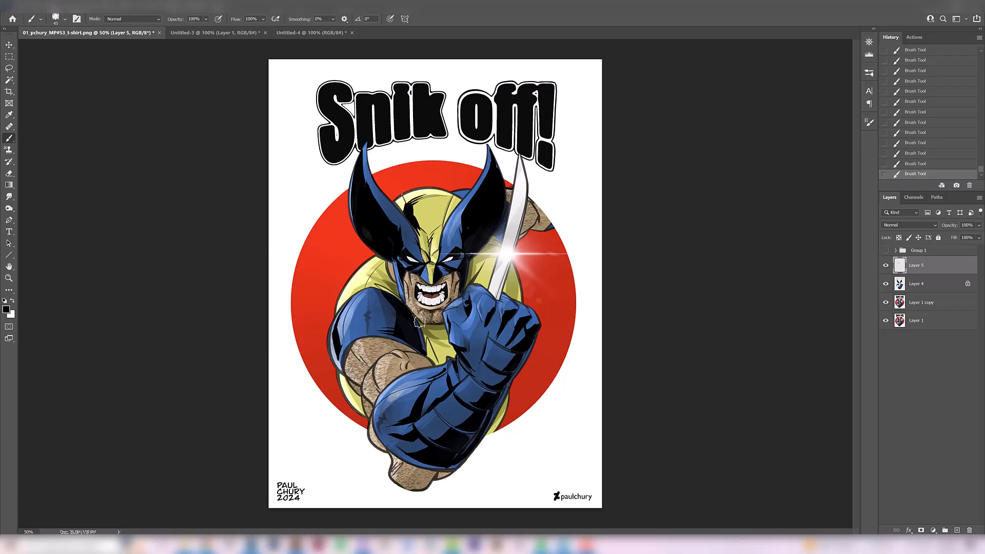
key("ctrl+z")
key("ctrl+shift+z")
key("ctrl+z")
- Paint black shadows on Layer 5 under the chin, along the yellow torso and on the rear arm
left_click_drag(393, 264, 396, 285)
key("ctrl+z")
left_click_drag(425, 335, 442, 361)
left_click_drag(521, 272, 519, 303)
left_click_drag(537, 216, 521, 237)
left_click_drag(534, 228, 552, 226)
left_click(886, 265, "alt")
left_click(886, 266, "alt")
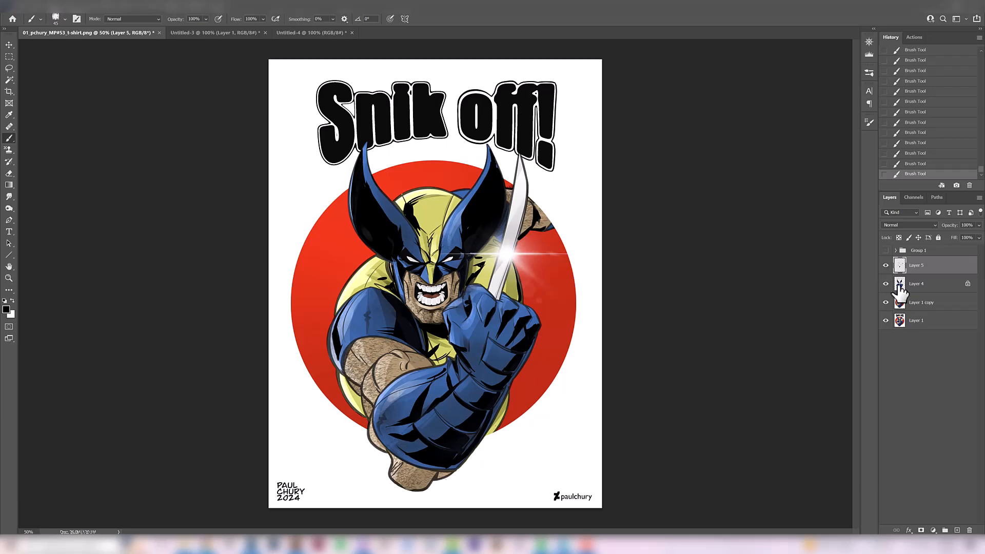
- Copy the yellow areas of Layer 1 copy to a new layer and set hue -8, saturation +40, lightness -5
left_click(914, 304)
left_click(9, 80)
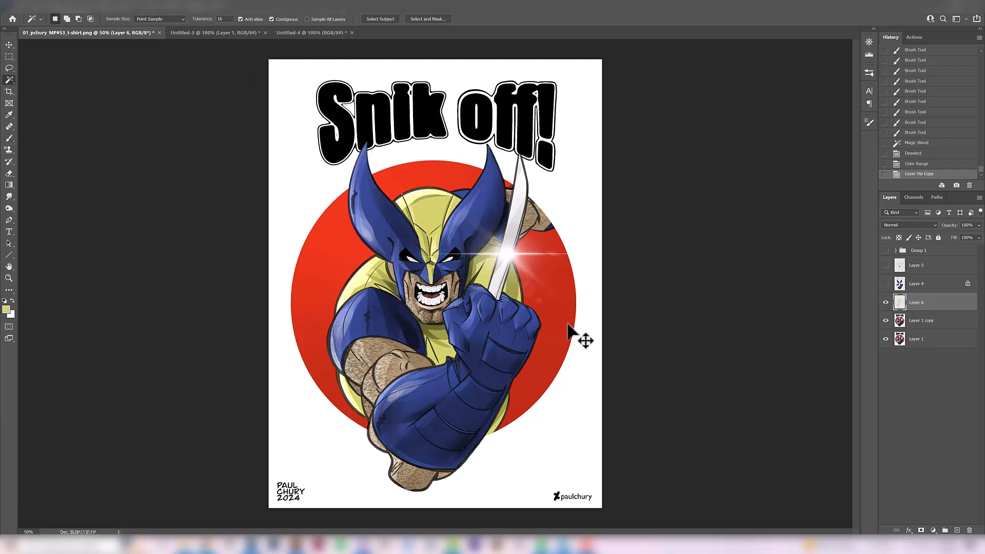
key("ctrl+u")
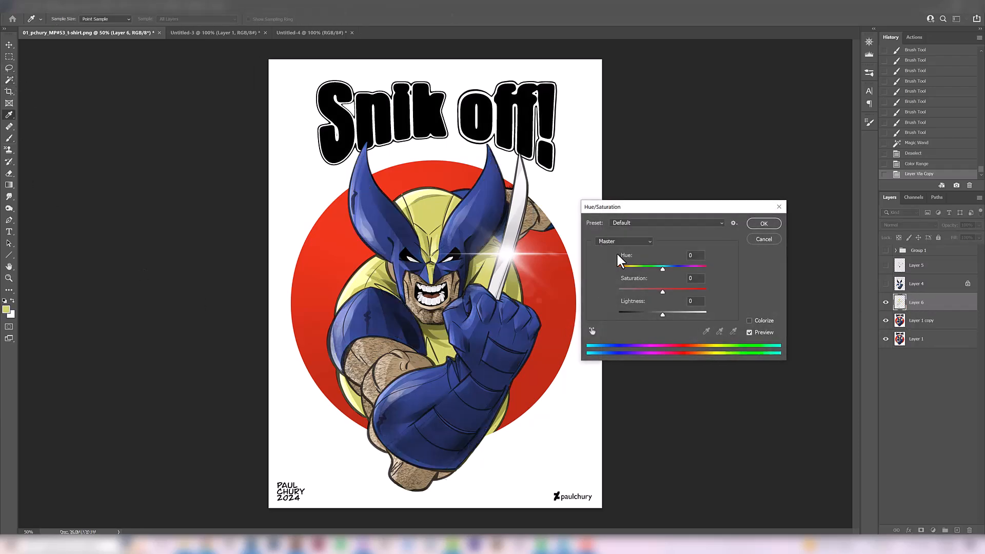
left_click_drag(653, 209, 647, 168)
left_click_drag(663, 245, 656, 224)
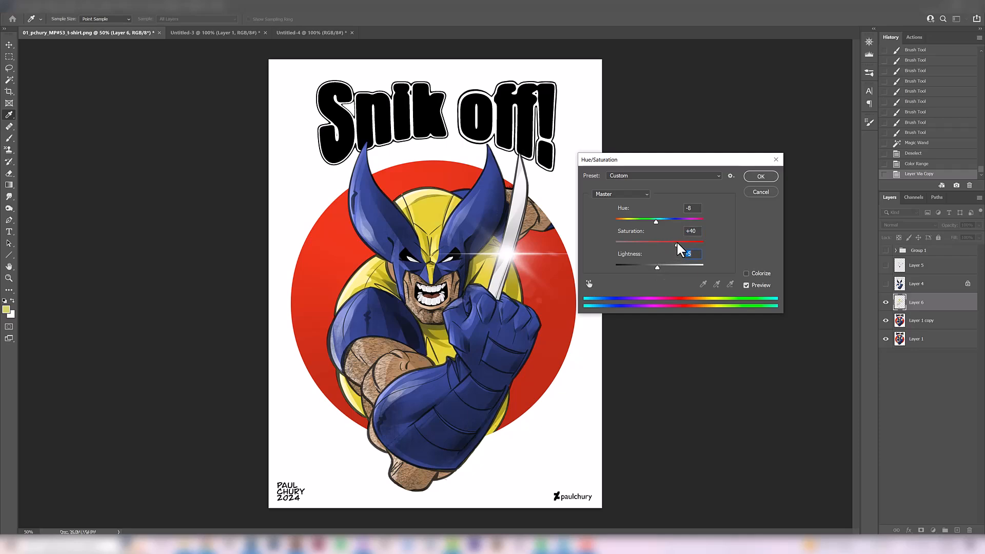
left_click(759, 176)
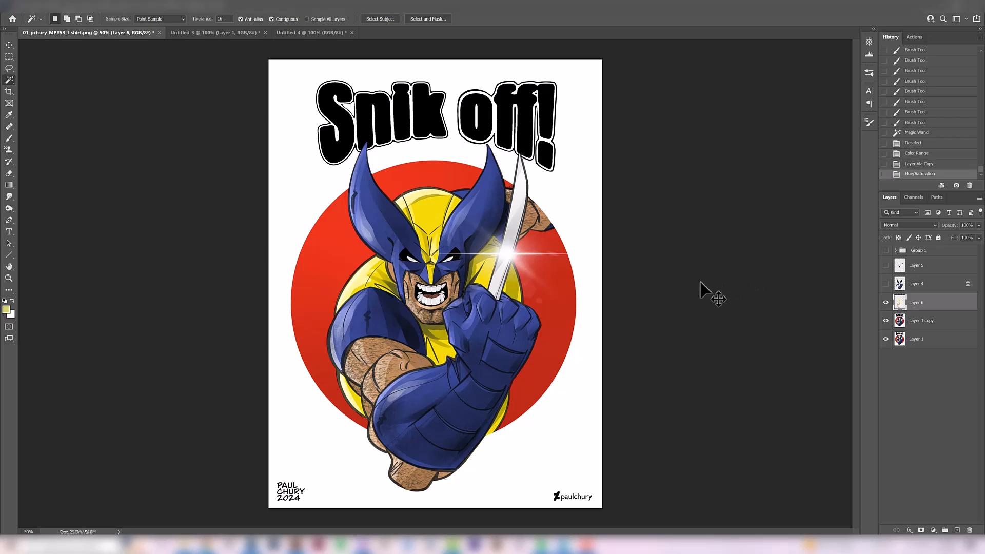
- Shift Layer 6's color balance highlights to +5 magenta–green and -8 yellow–blue, and adjust the yellow–blue balance of the shadows
key("ctrl+b")
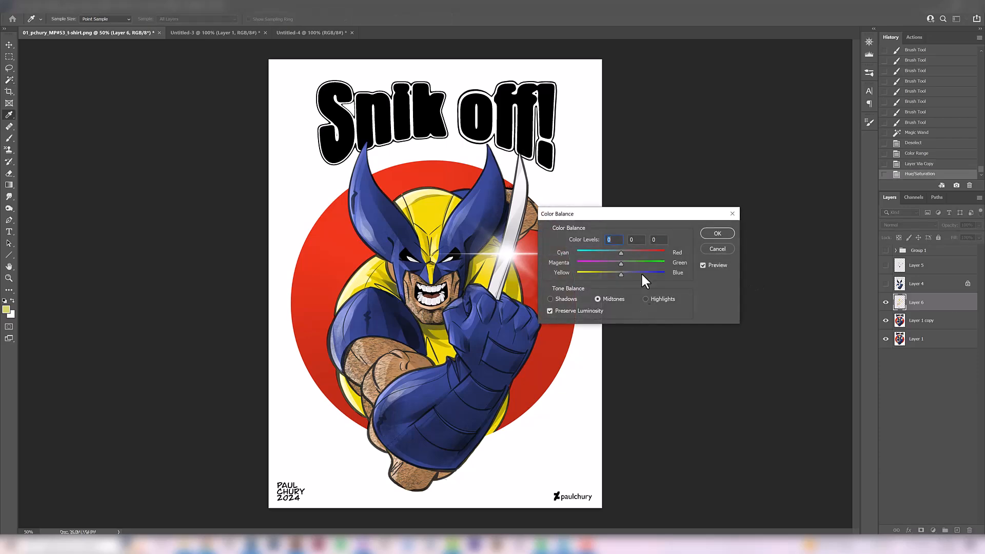
left_click(645, 298)
left_click_drag(620, 273, 626, 263)
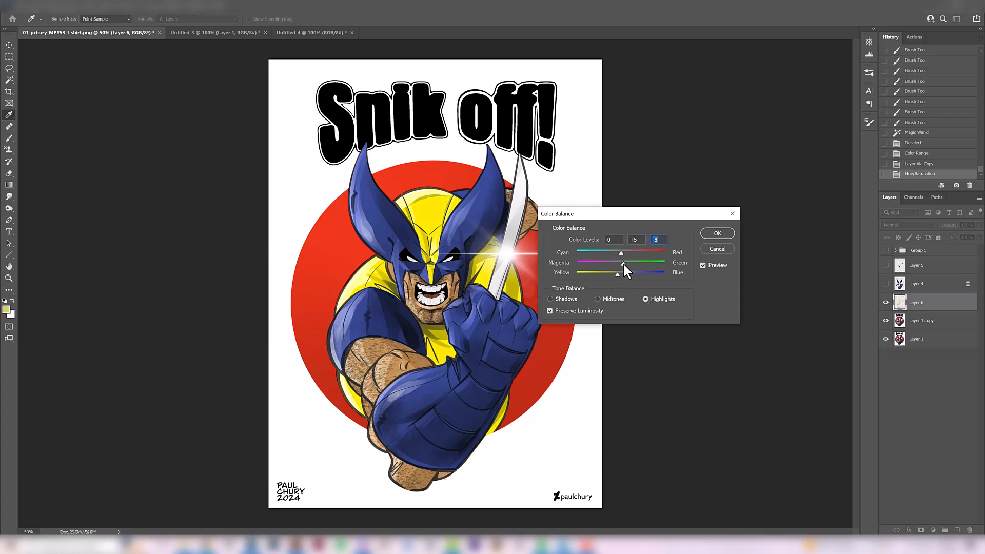
left_click(565, 300)
left_click_drag(621, 273, 621, 274)
left_click(718, 234)
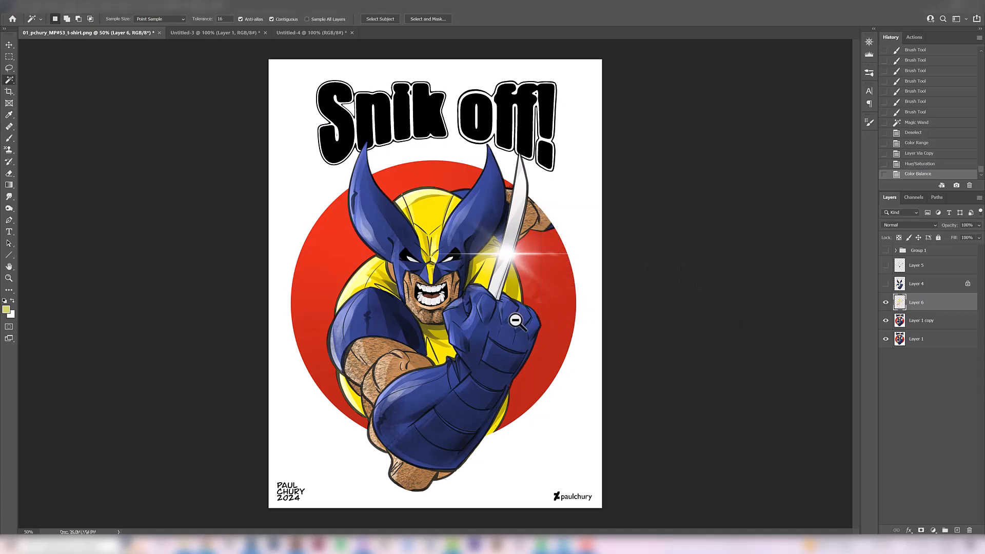
- Reduce the saturation of the yellow areas on Layer 6 by 12
key("ctrl+minus")
key("ctrl+minus")
key("ctrl+plus")
key("ctrl+plus")
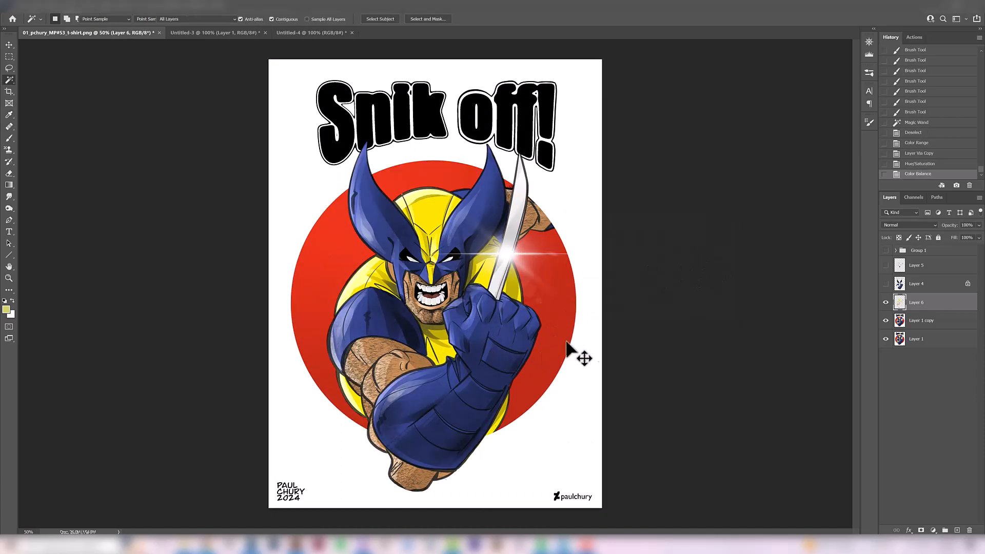
key("ctrl+u")
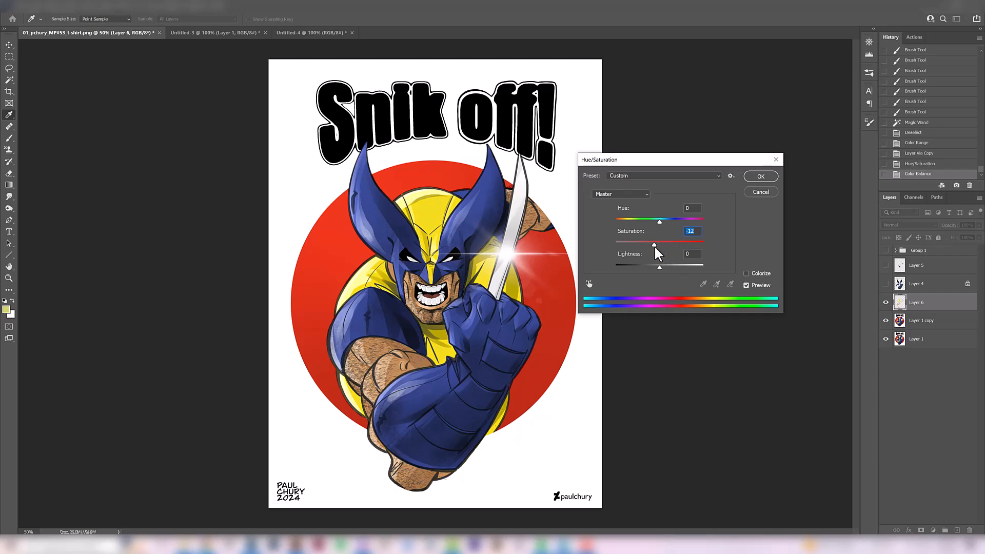
left_click(761, 177)
- Lighten the yellow mask, shoulder and torso on Layer 6 with a large Dodge brush, setting its range to Midtones
left_click(11, 210)
left_click(31, 208)
left_click(211, 288)
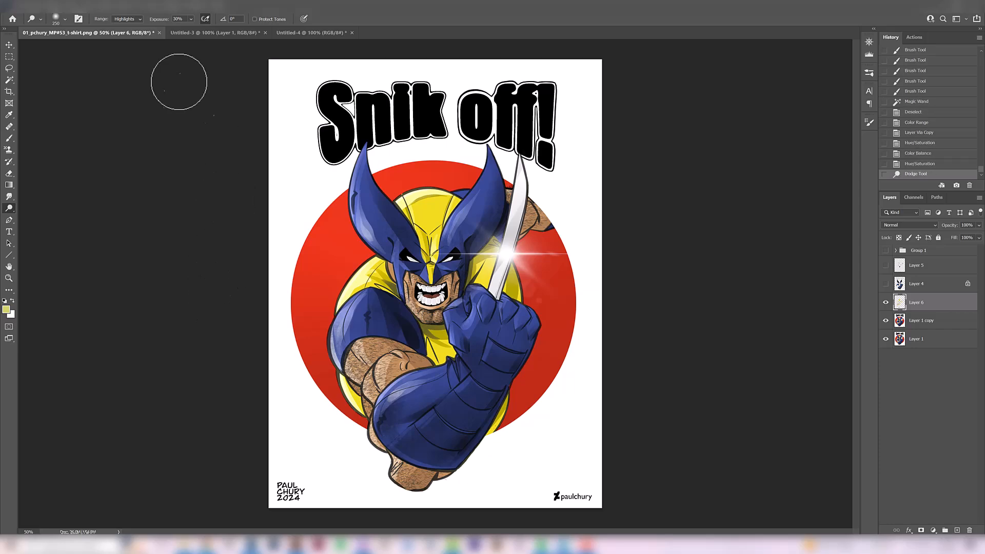
left_click(126, 19)
left_click(121, 35)
left_click(303, 289)
key("bracketright")
key("bracketright")
key("bracketright")
key("bracketright")
key("bracketright")
key("bracketright")
key("bracketright")
key("bracketleft")
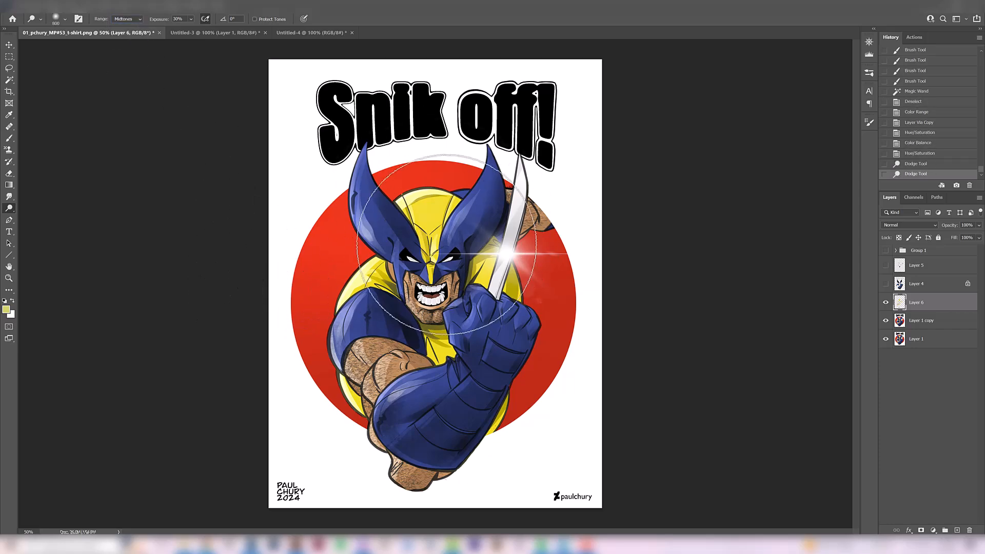
left_click_drag(446, 162, 400, 387)
left_click_drag(448, 205, 429, 319)
key("ctrl+z")
key("ctrl+shift+z")
left_click_drag(319, 320, 473, 321)
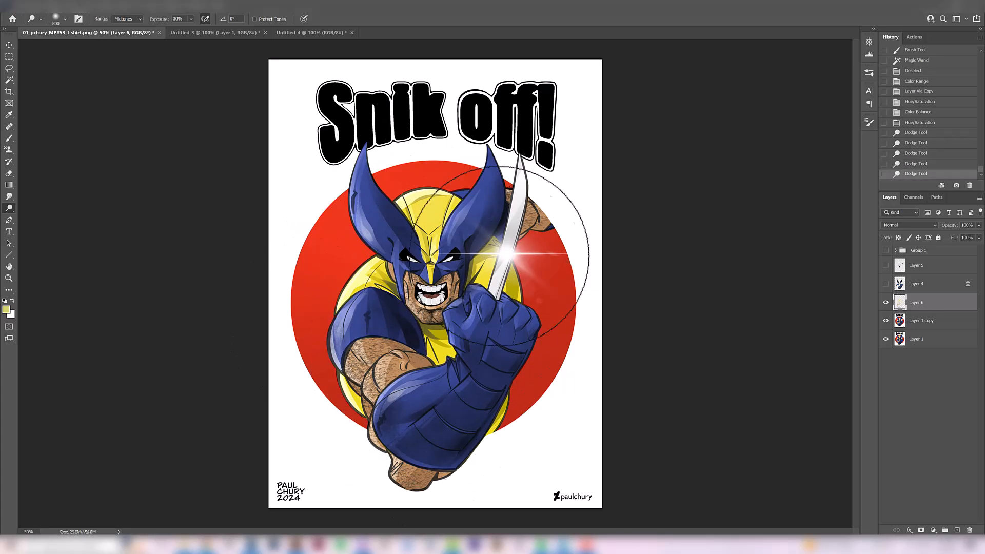
- Darken the lower yellow torso and side areas on Layer 6 with a very large Burn brush, range Highlights
left_click(8, 210)
left_click(34, 217)
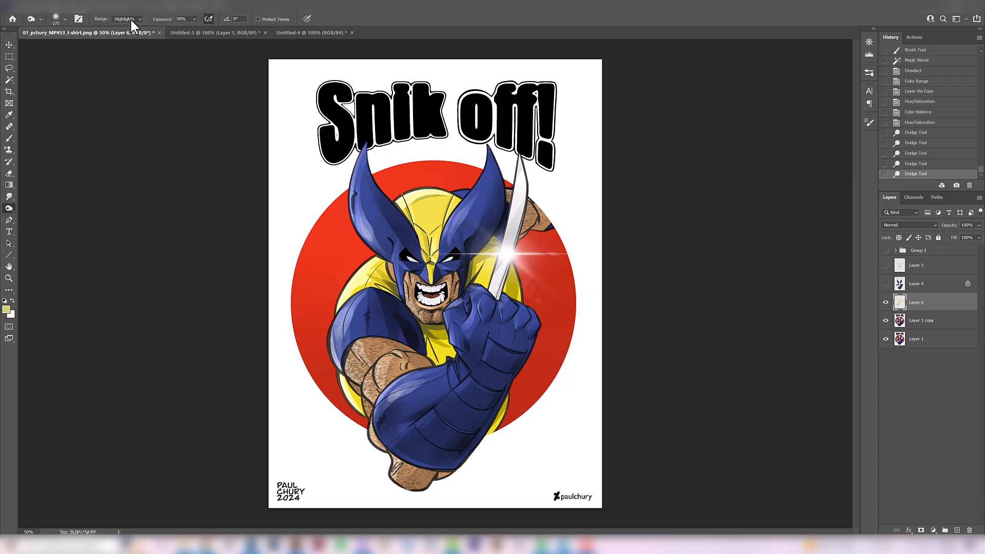
left_click(275, 263)
left_click(280, 266)
left_click(280, 266)
key("bracketright")
key("bracketright")
key("bracketright")
key("bracketright")
key("bracketright")
key("bracketright")
key("bracketright")
key("bracketright")
key("bracketright")
key("bracketright")
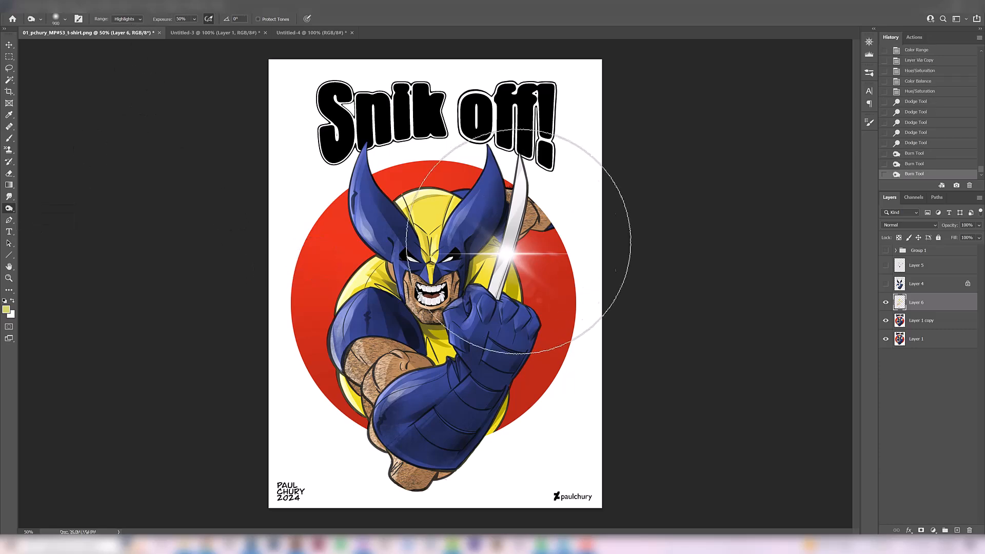
left_click_drag(478, 378, 414, 424)
key("ctrl+z")
left_click_drag(468, 226, 410, 424)
mouse_move(491, 285)
left_mouse_down()
mouse_move(440, 374)
mouse_move(469, 400)
left_mouse_up()
key("ctrl+z")
left_click_drag(496, 362, 445, 418)
mouse_move(528, 414)
left_mouse_down()
mouse_move(363, 511)
mouse_move(379, 432)
left_mouse_up()
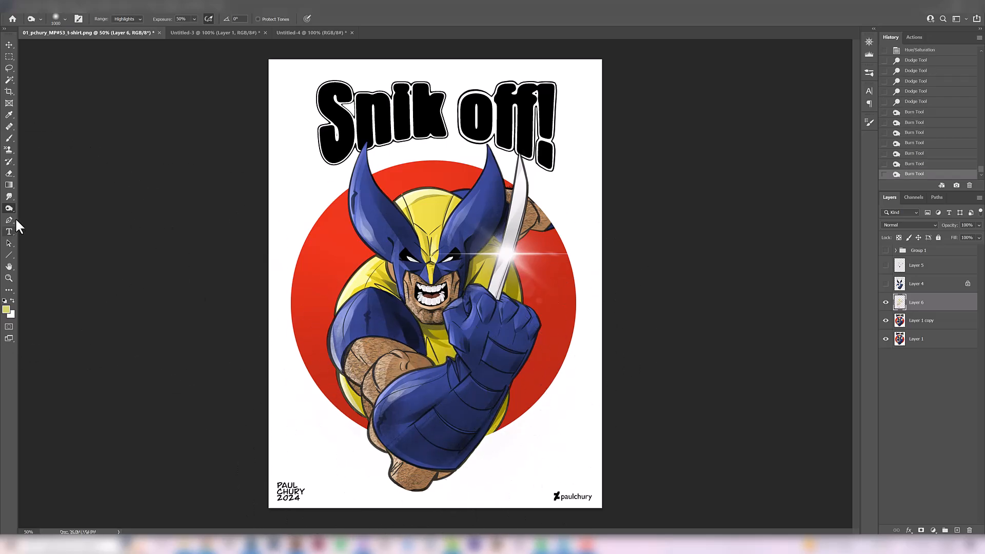
- Saturate the lower yellow costume areas on Layer 6 with a Sponge stroke
left_click(34, 235)
mouse_move(450, 497)
left_mouse_down()
mouse_move(461, 209)
mouse_move(338, 420)
left_mouse_up()
left_click(501, 355, "alt")
left_click(501, 355, "alt")
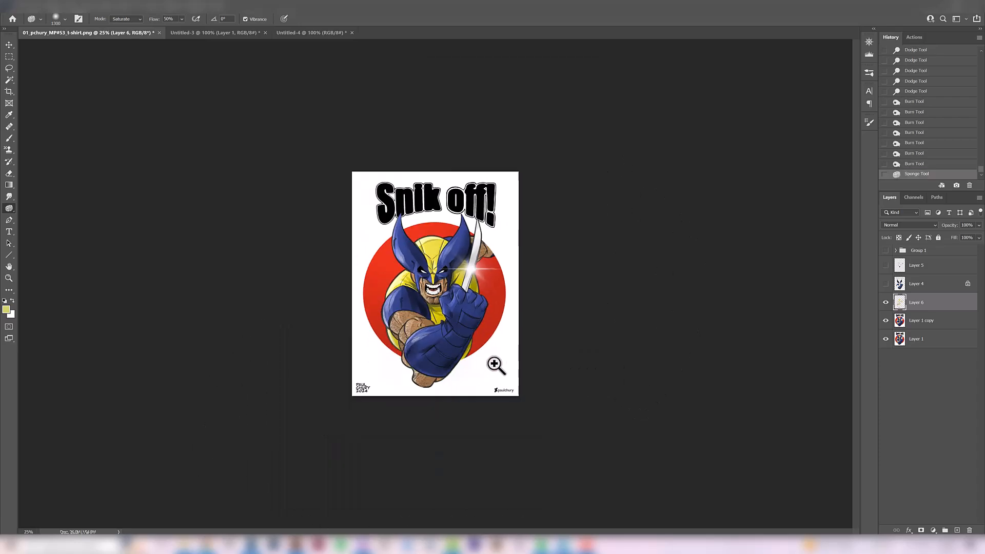
- Move Layer 1 above Group 1 and toggle its visibility to compare the original with the reworked artwork, leaving it hidden
left_click(925, 345)
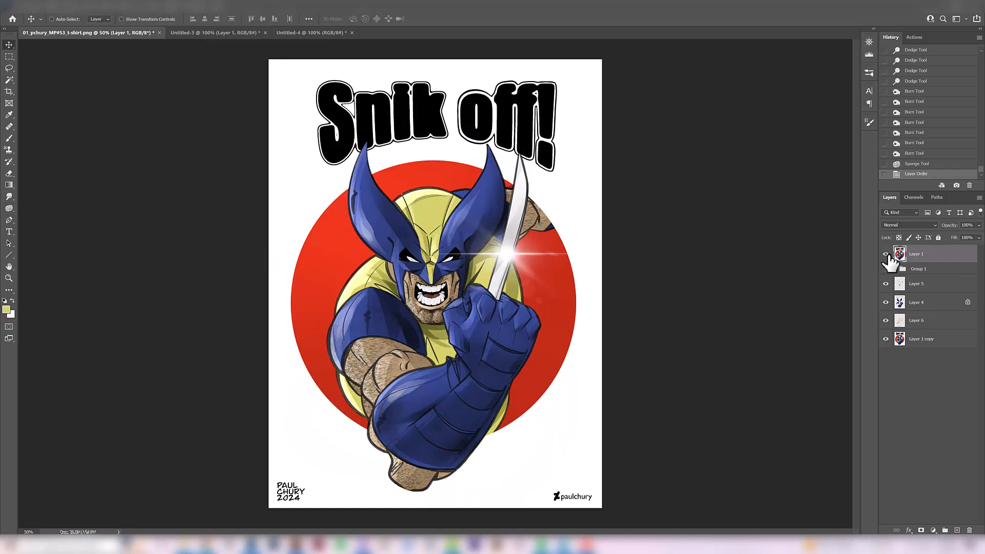
left_click_drag(890, 259, 890, 261)
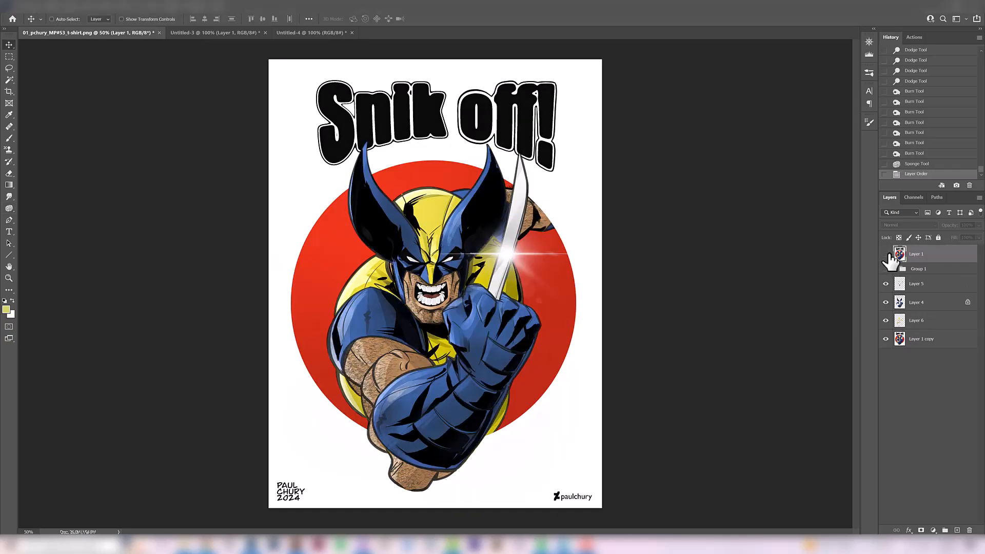
left_click(888, 254)
left_click(887, 254)
left_click(887, 255)
left_click(886, 255)
left_click(881, 254)
left_click(878, 256)
- Erase the black shadow marks on the yellow top of the mask on Layer 5
left_click(903, 286)
key("e")
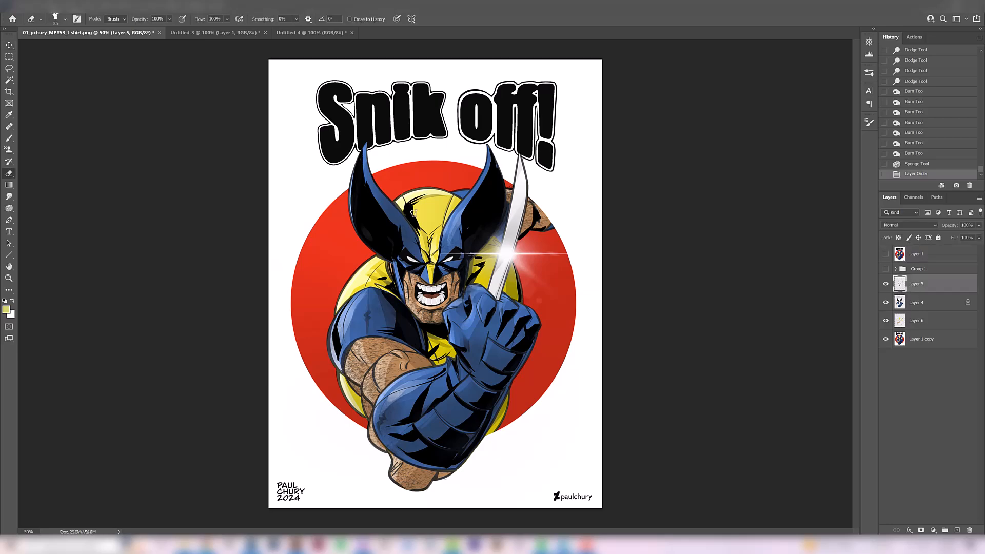
left_click_drag(404, 203, 412, 222)
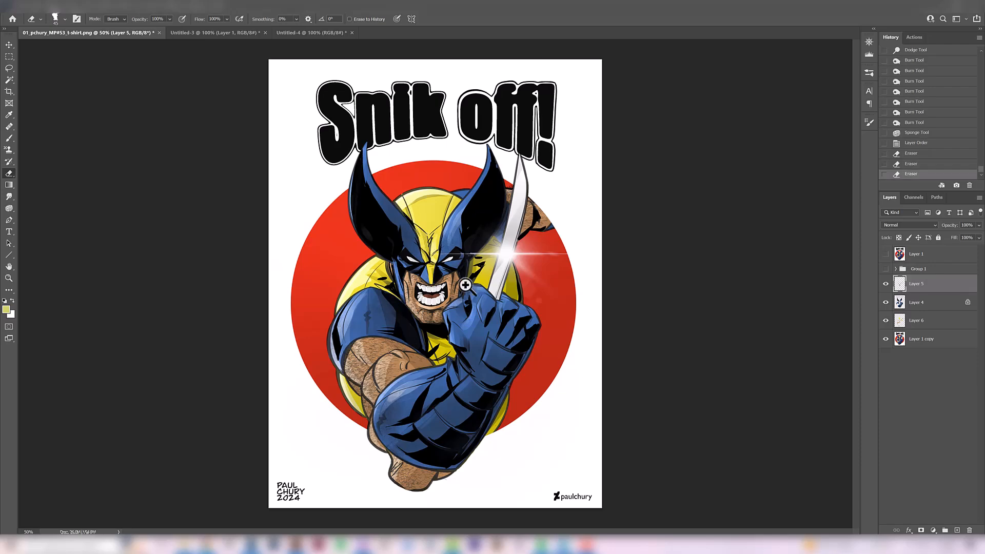
key("ctrl+minus")
key("ctrl+plus")
- Paste the black T-shirt reference into a new document, float its window beside the artwork and enlarge the view to 200%
left_click(9, 44)
left_click(921, 338)
key("ctrl+v")
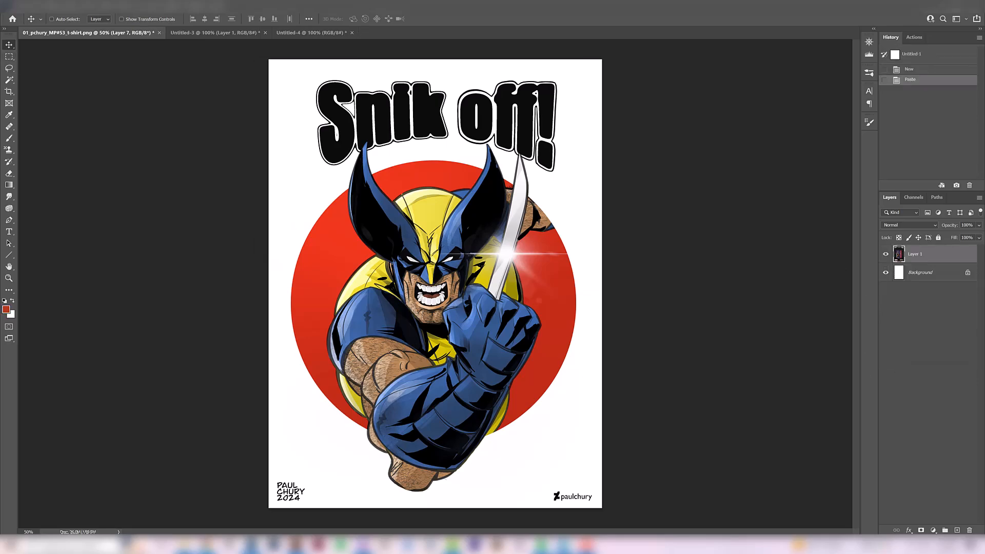
left_click_drag(1, 277, 689, 93)
left_click_drag(793, 341, 853, 530)
key("ctrl+plus")
left_click_drag(688, 367, 732, 335)
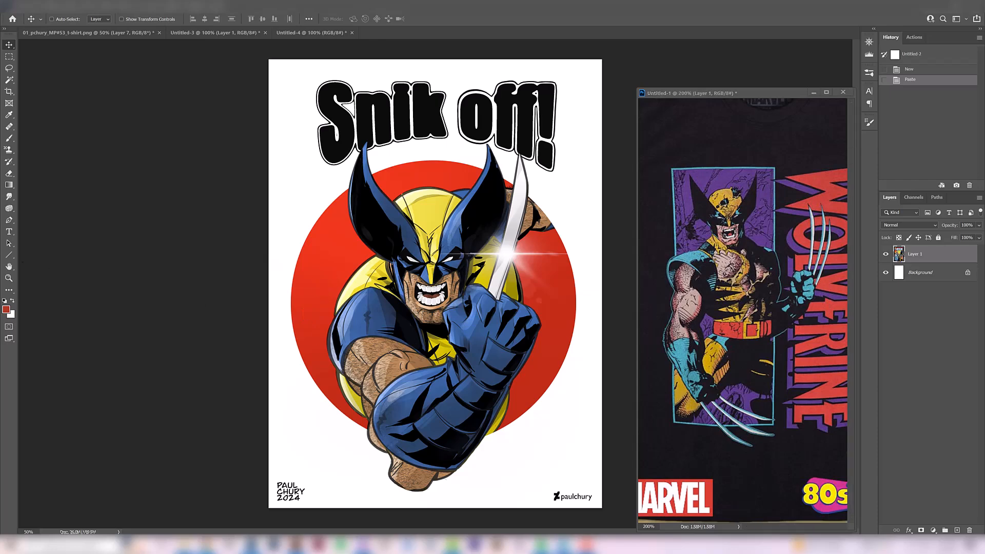
- Place the floating comic cover reference on the artwork's other side and enlarge its window to show the whole cover
left_click_drag(360, 145, 32, 262)
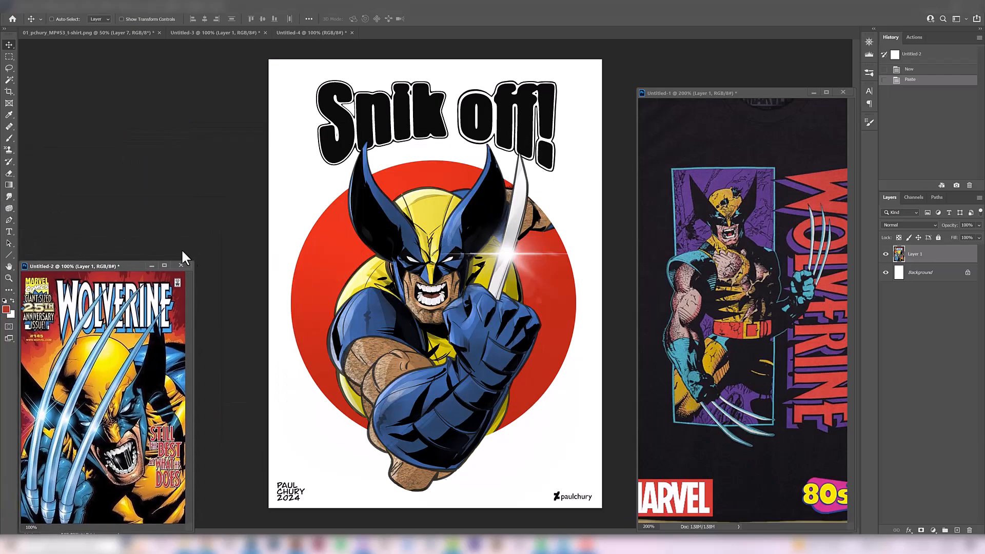
left_click_drag(195, 261, 202, 145)
scroll(144, 392, "down", 1)
scroll(123, 369, "up", 1)
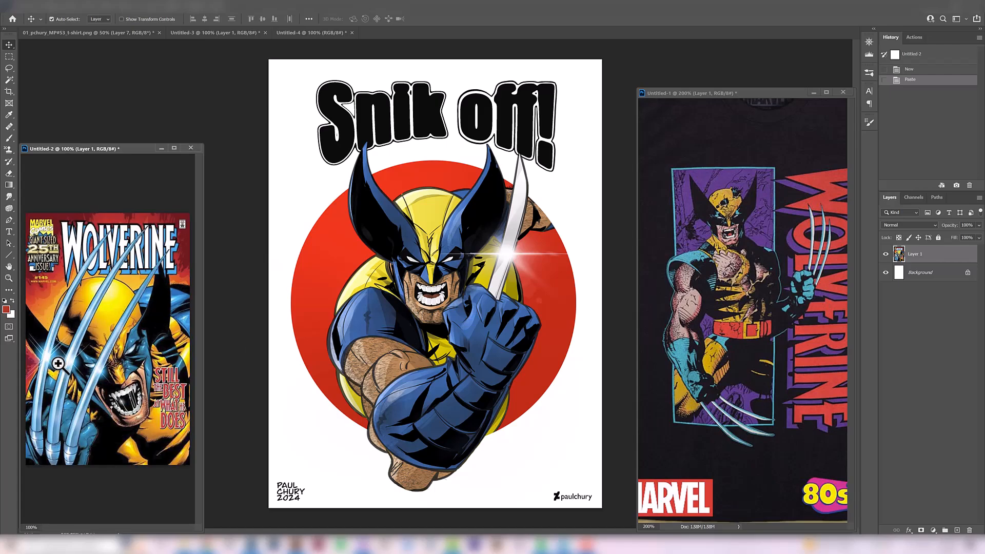
scroll(60, 359, "up", 1)
scroll(82, 296, "down", 2)
- Duplicate Layer 7, lock the copy's transparent pixels and brush orange-red over the background circle
left_click(490, 288)
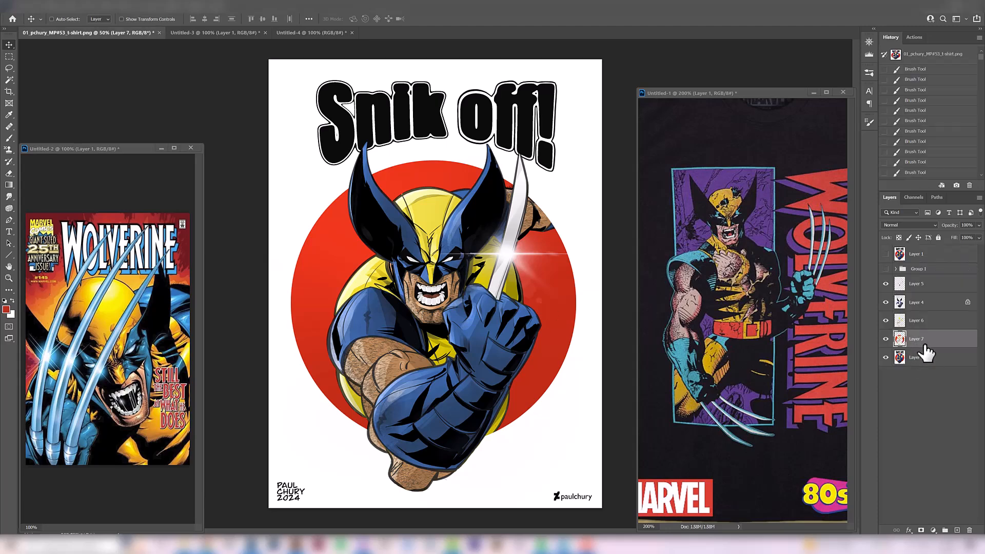
key("ctrl+j")
key("ctrl+slash")
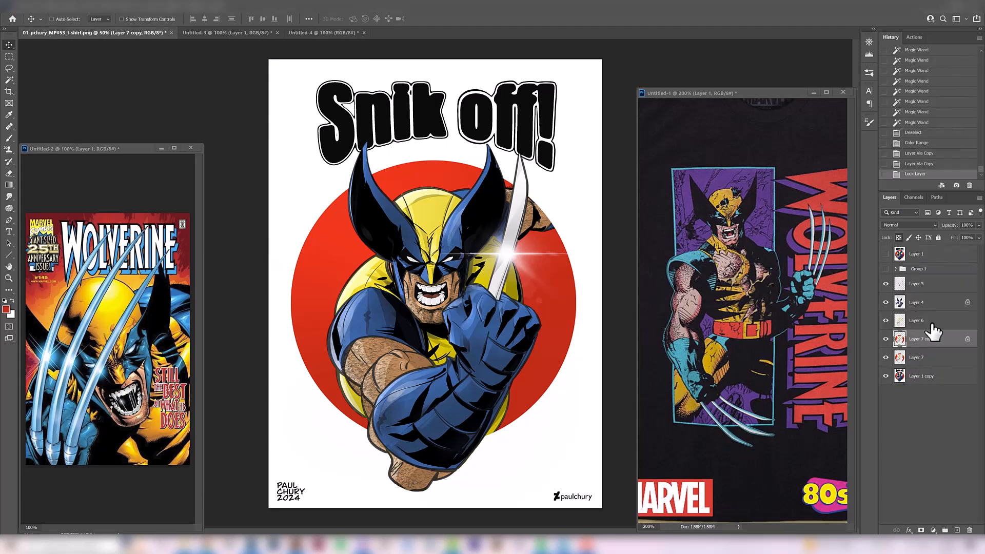
key("b")
mouse_move(364, 335)
left_mouse_down()
mouse_move(442, 381)
mouse_move(482, 385)
mouse_move(473, 241)
mouse_move(472, 330)
mouse_move(498, 319)
left_mouse_up()
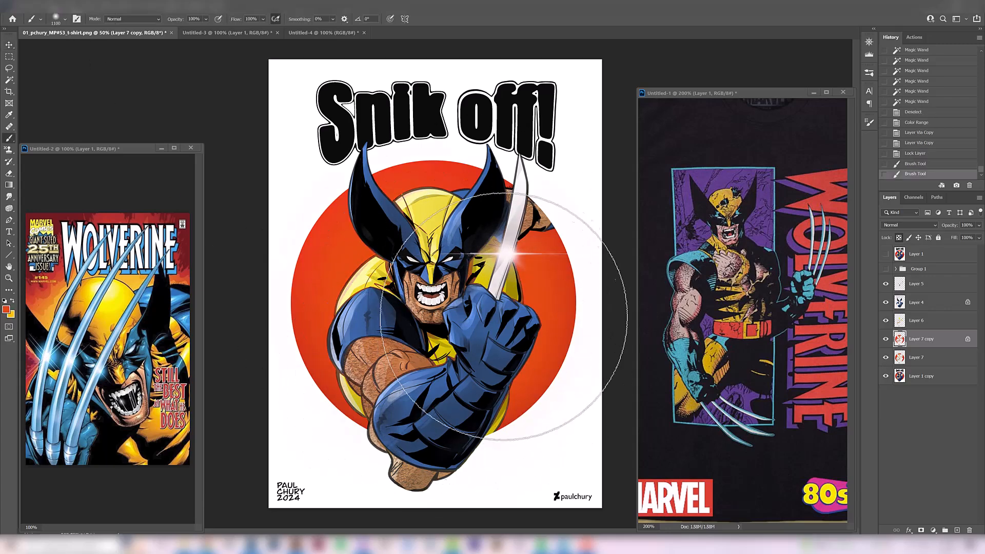
- Brush a soft yellow-orange glow onto the circle around the figure, reducing the brush size for the lower edges
key("x")
left_click(419, 266)
left_click(416, 379)
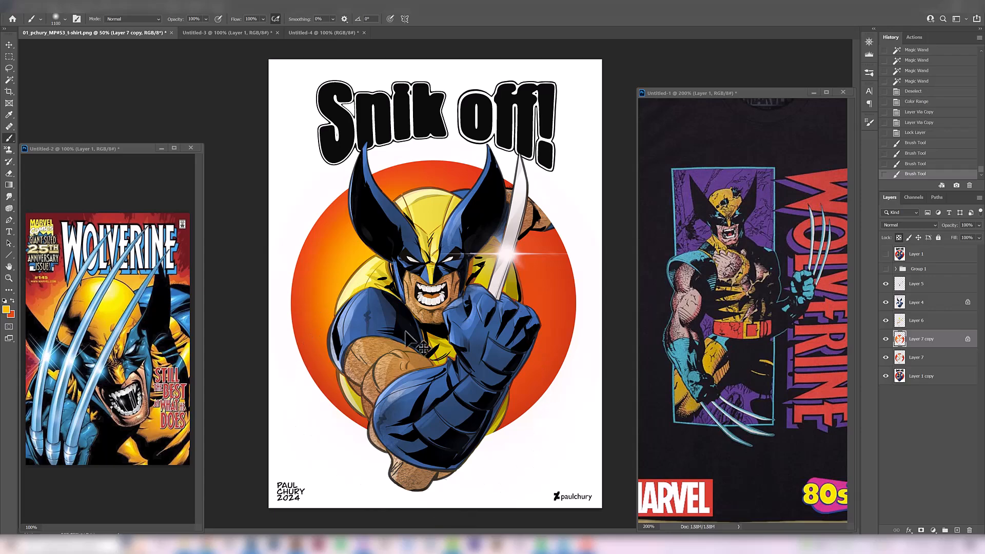
key("bracketleft")
key("bracketleft")
key("bracketleft")
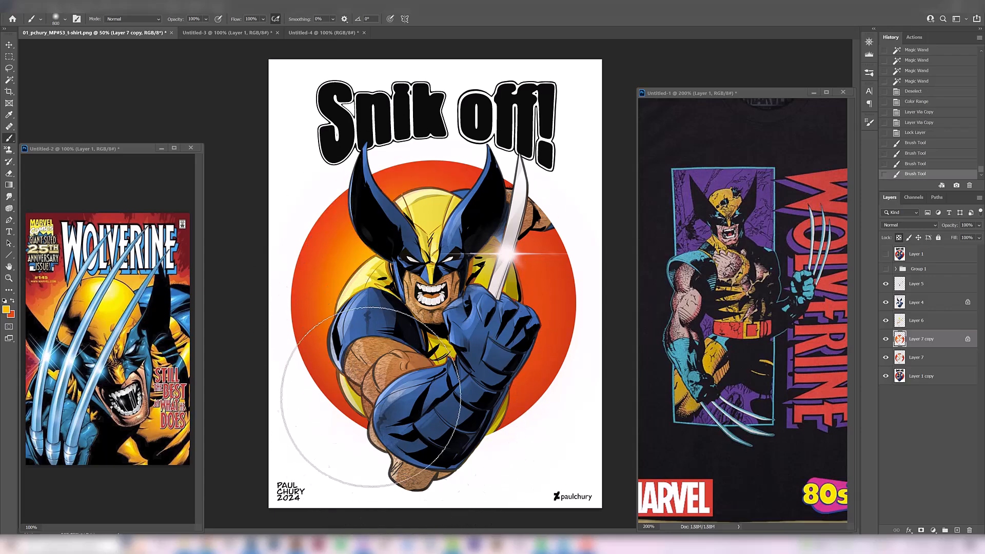
left_click_drag(348, 354, 439, 446)
left_click_drag(362, 365, 397, 421)
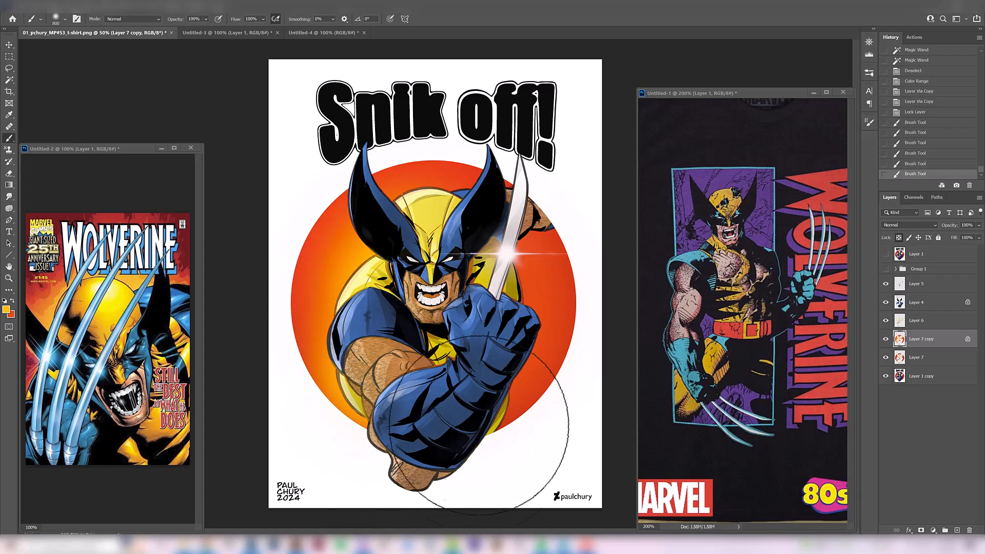
mouse_move(538, 334)
left_mouse_down()
mouse_move(428, 314)
mouse_move(524, 396)
mouse_move(480, 443)
left_mouse_up()
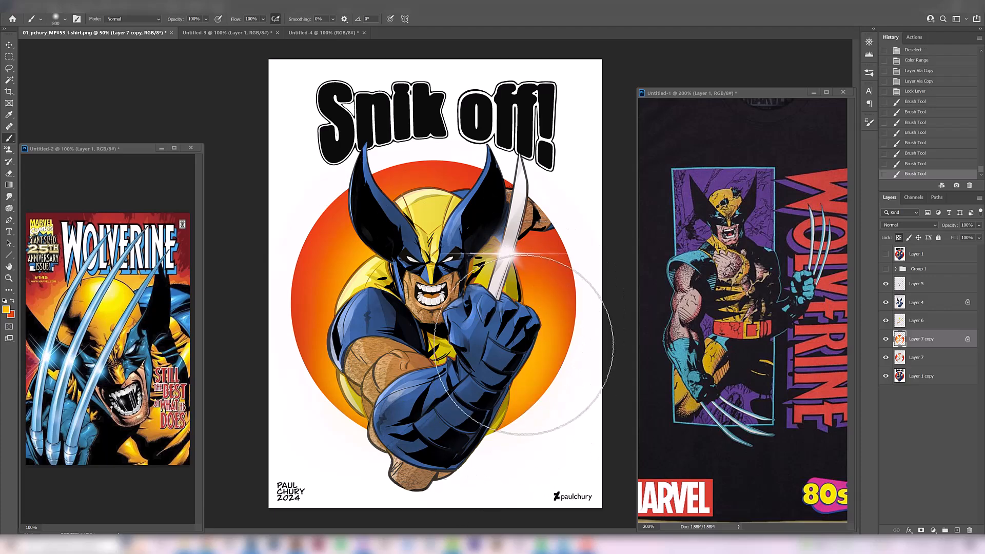
left_click_drag(518, 336, 516, 307)
left_click(886, 339)
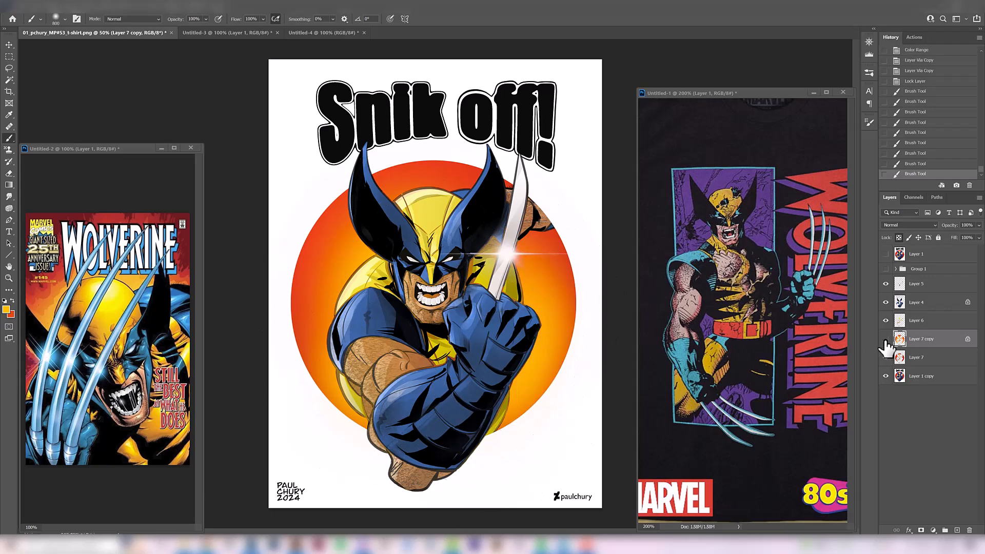
left_click(886, 339)
- Erase the orange paint spilling onto the figure's arm on Layer 7 copy
key("e")
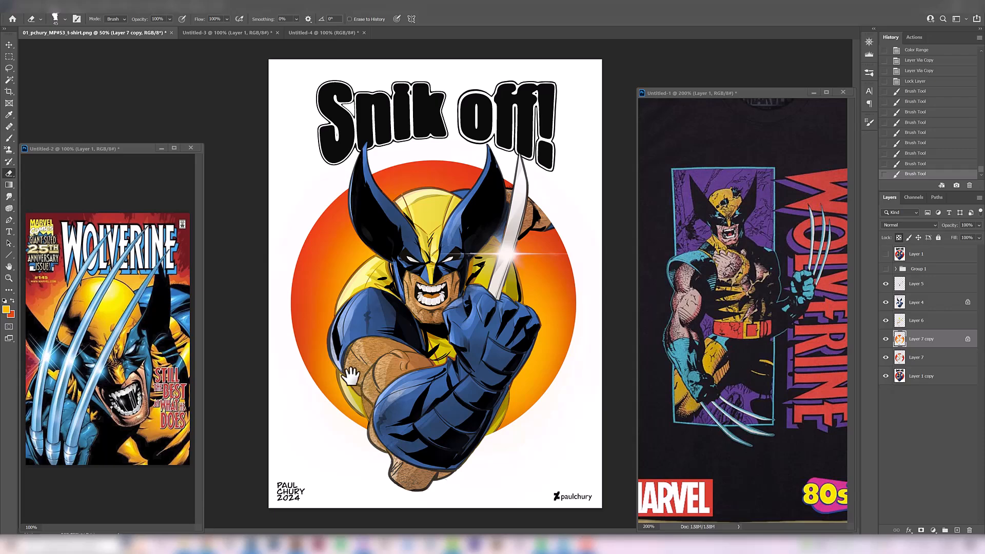
key("bracketright")
key("bracketright")
key("bracketright")
key("bracketright")
key("bracketright")
key("bracketright")
key("bracketright")
key("bracketright")
key("bracketright")
key("bracketright")
key("bracketright")
key("bracketright")
key("bracketright")
key("bracketleft")
key("bracketleft")
key("bracketleft")
key("bracketleft")
key("bracketleft")
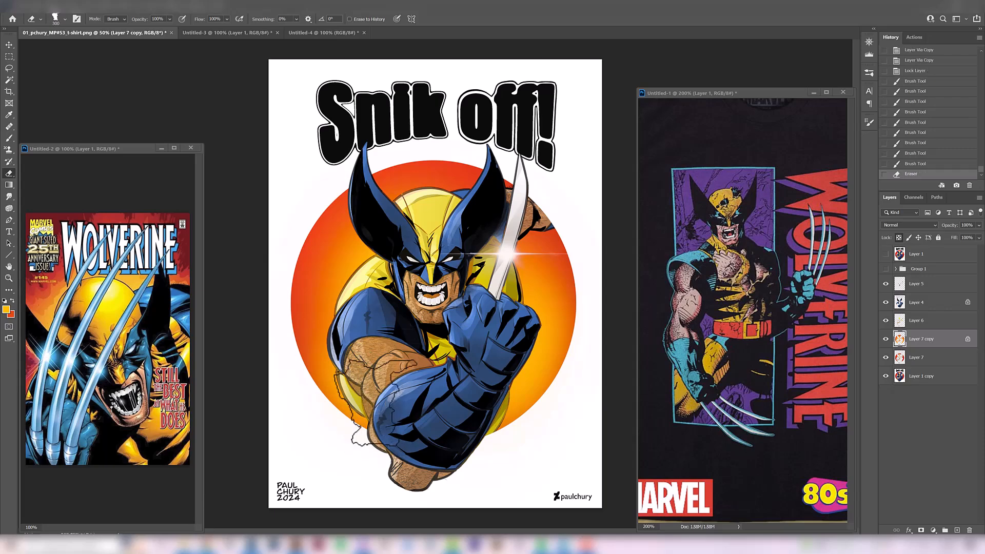
left_click_drag(357, 397, 355, 383)
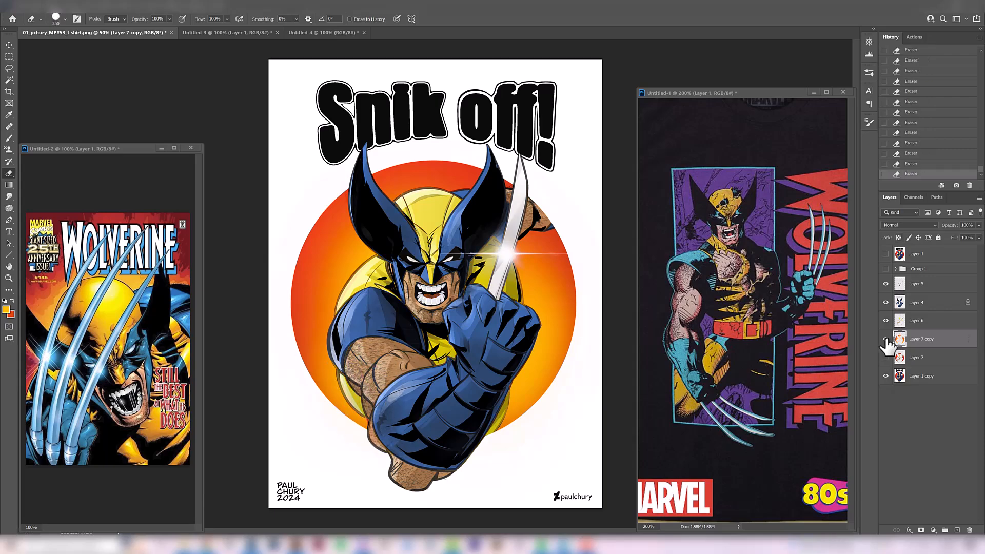
- Compare the artwork with the orange gradient circle on Layer 7 copy hidden and shown
left_click(886, 339)
left_click(886, 339)
left_click(886, 339)
left_click(886, 339)
left_click(886, 339)
left_click(886, 339)
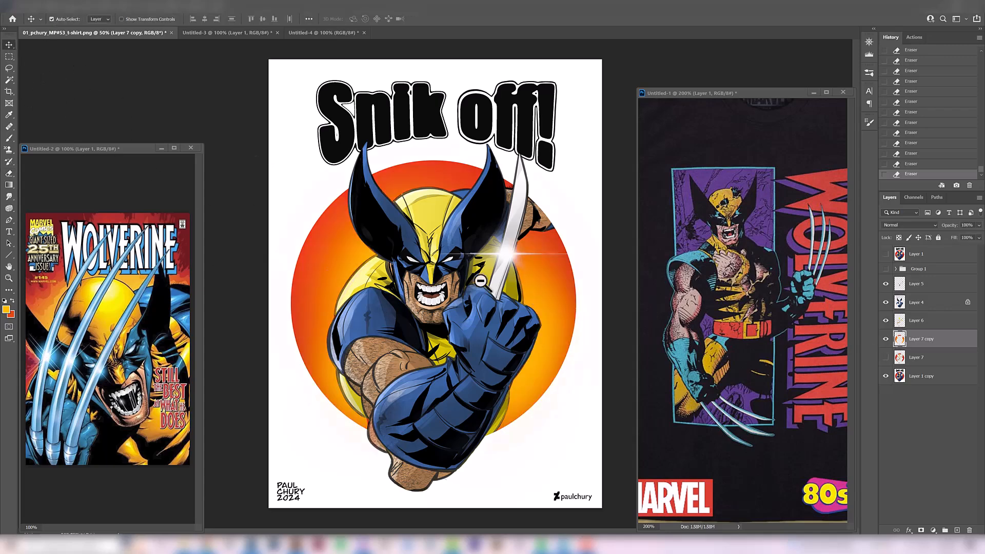
key("ctrl+minus")
left_click(886, 339)
left_click(886, 339)
left_click(475, 321, "ctrl")
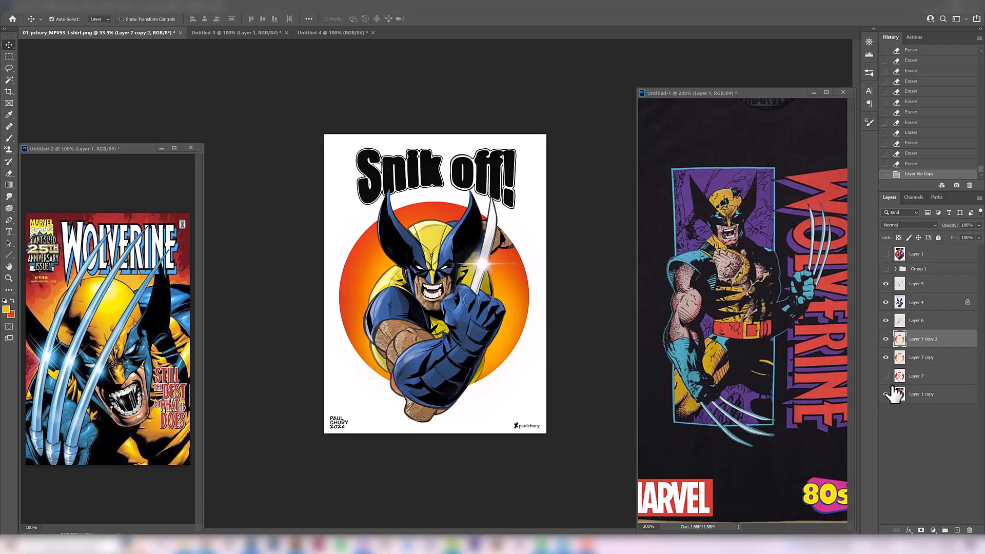
- Compare the design with the black Layer 8 background shown and hidden, and hide the purple circle on Layer 7 copy 2
left_click(886, 283)
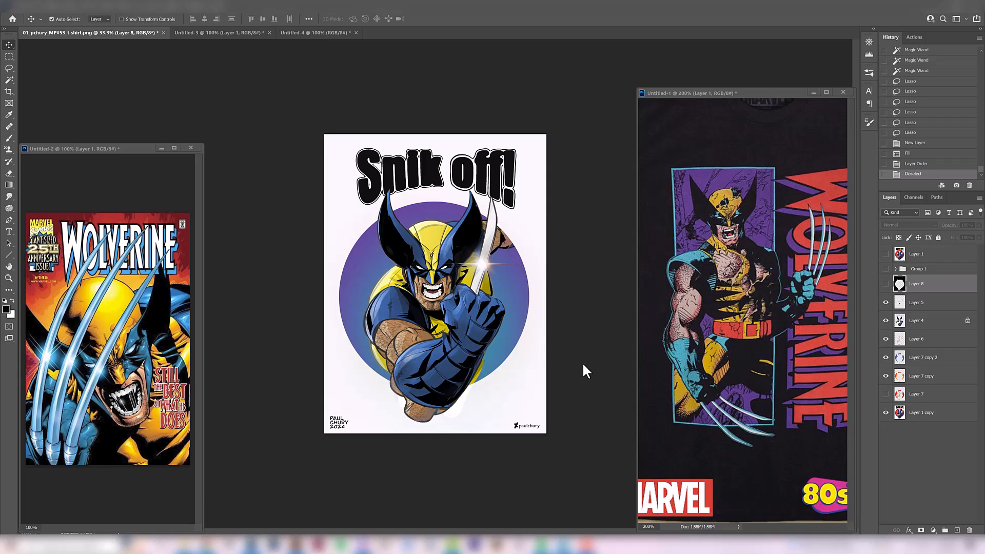
key("ctrl+plus")
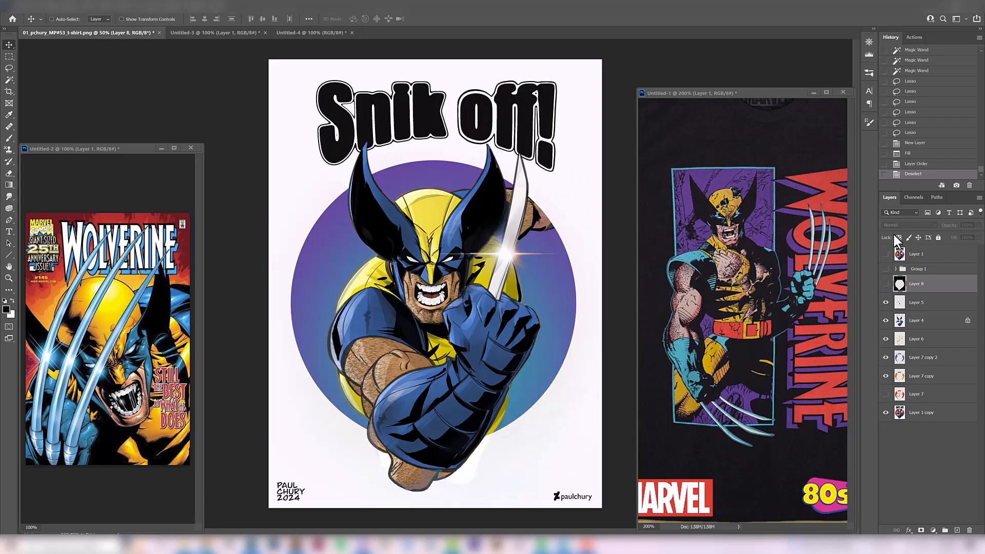
left_click(886, 284)
left_click(886, 284)
left_click(885, 358)
scroll(506, 348, "down", 2)
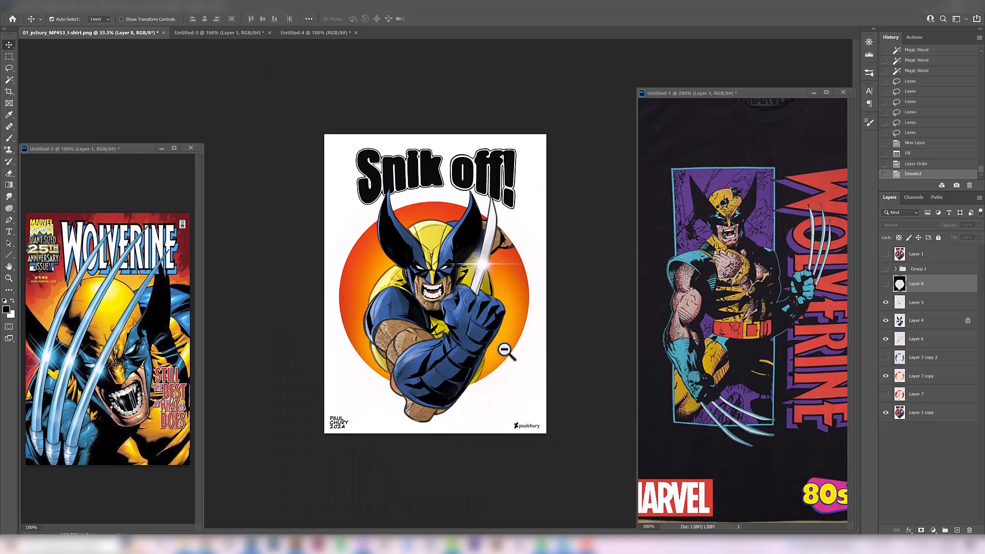
- Compare the orange-circle design with the black Layer 8 background shown and hidden, leaving the black background on
left_click(886, 284)
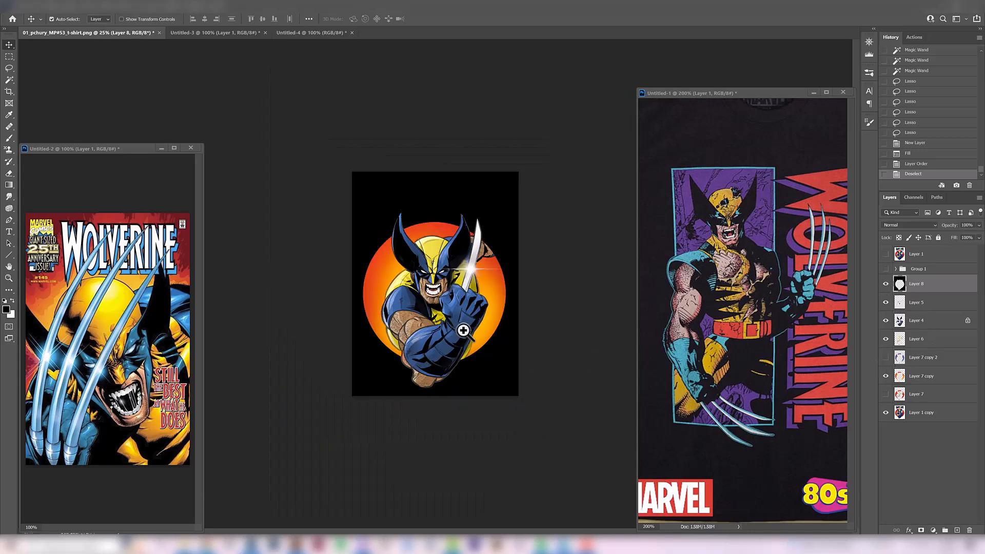
double_click(463, 330, "ctrl")
left_click(886, 284)
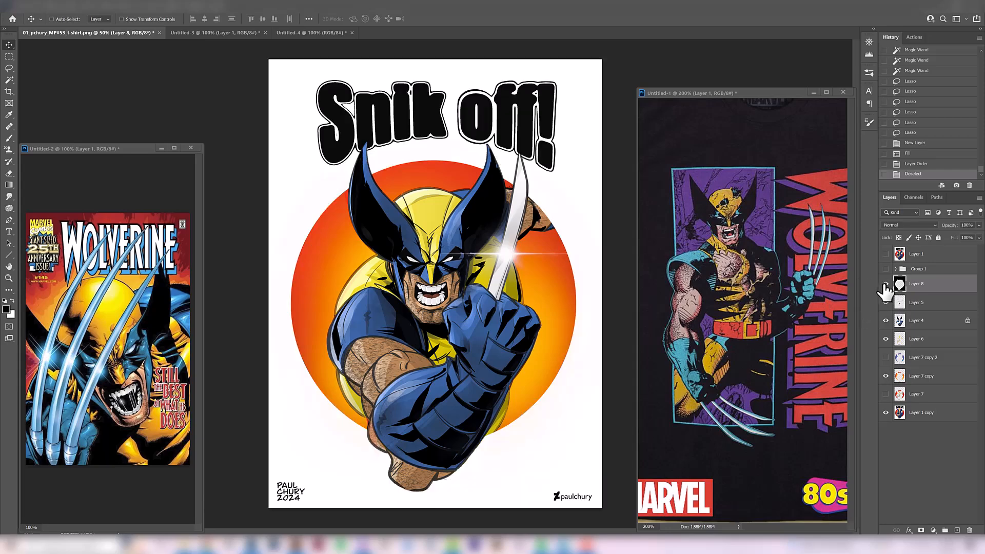
left_click(885, 284)
- Compare the purple circle on Layer 7 copy 2 with the orange circle against black, at full and thumbnail size, leaving purple hidden
left_click(886, 358)
left_click(885, 358)
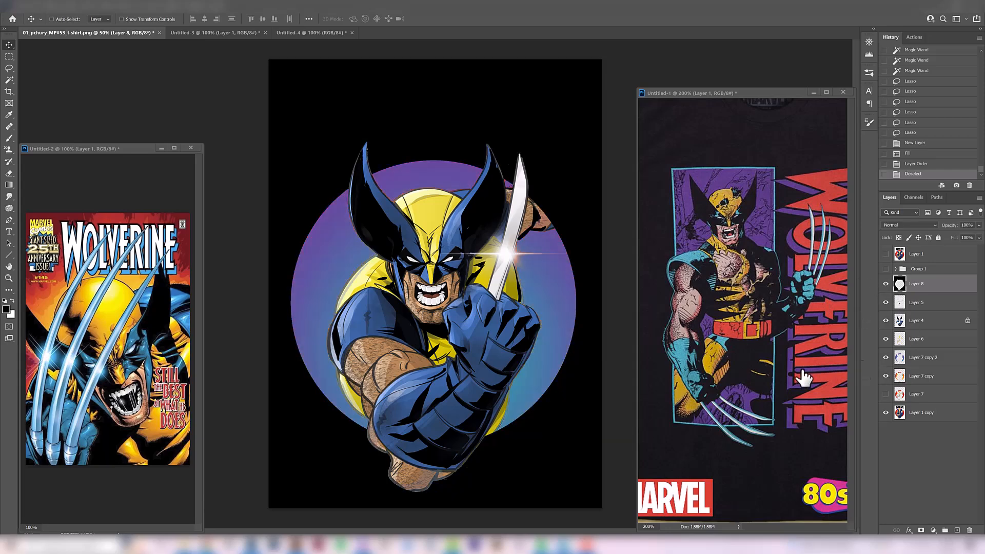
left_click(886, 358)
key("ctrl+minus")
key("ctrl+minus")
key("ctrl+minus")
left_click(885, 358)
left_click(885, 357)
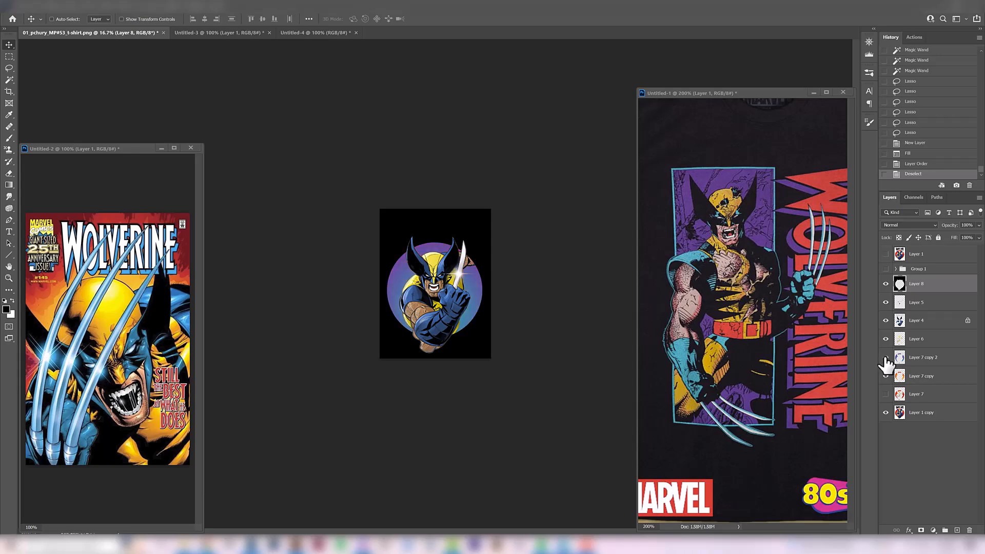
left_click(885, 358)
left_click(885, 357)
key("ctrl+plus")
key("ctrl+plus")
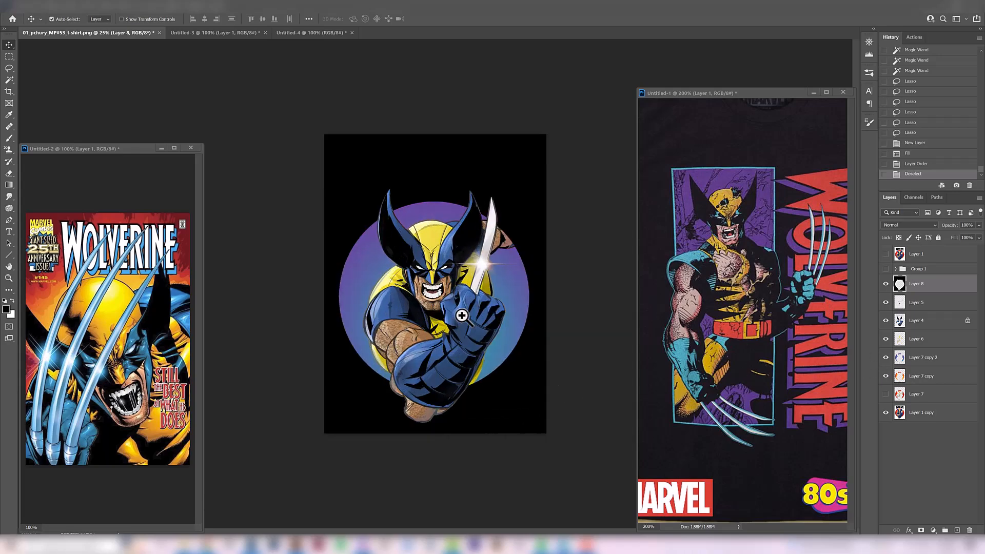
left_click(886, 358)
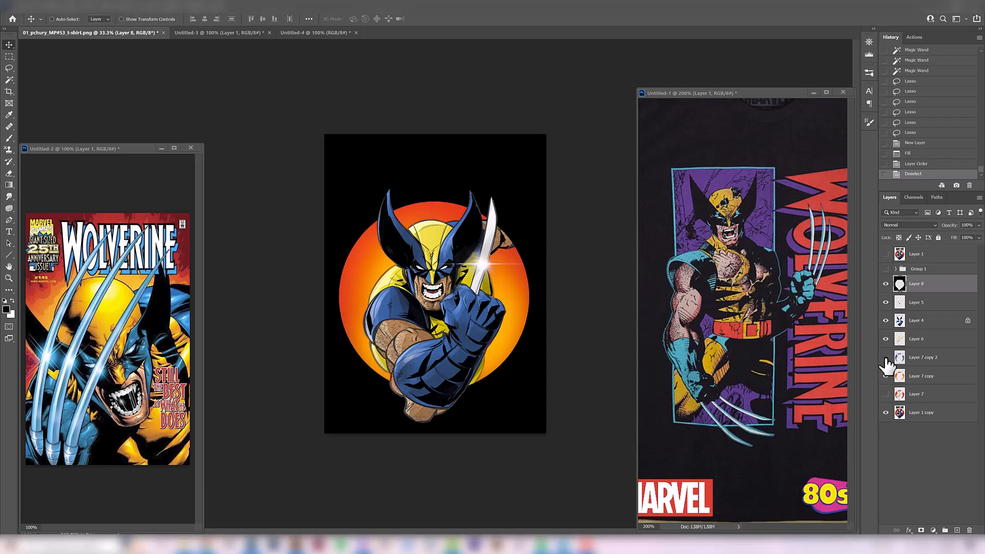
key("ctrl+plus")
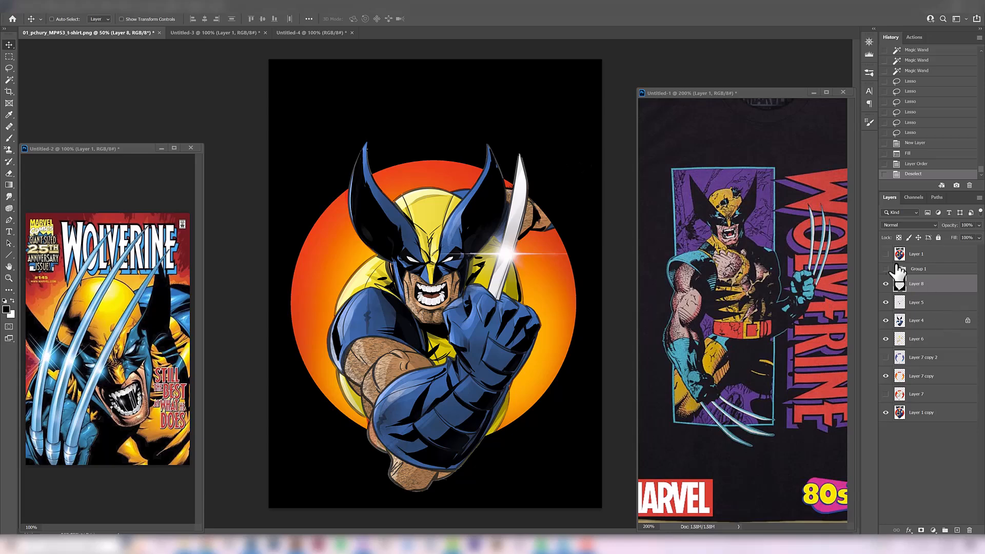
- Compare the orange-circle artwork on white and on black by hiding and showing Layer 8 at two view sizes
left_click(886, 284)
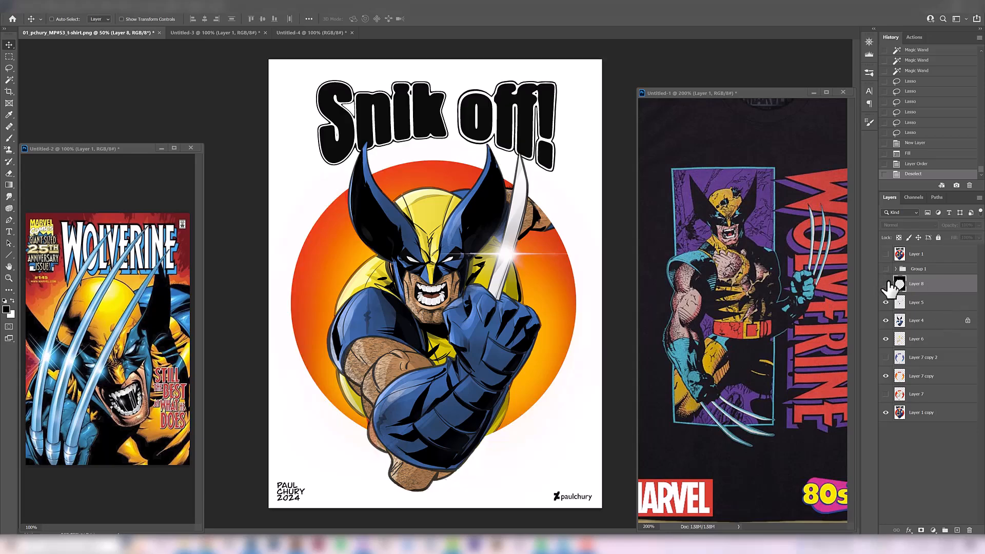
left_click(886, 283)
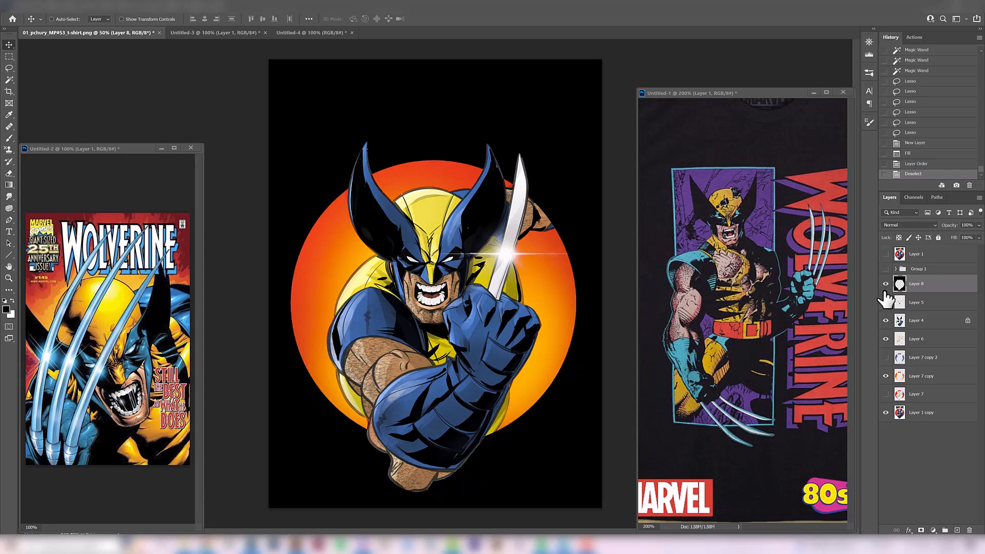
left_click(885, 285)
left_click(885, 285)
key("ctrl+minus")
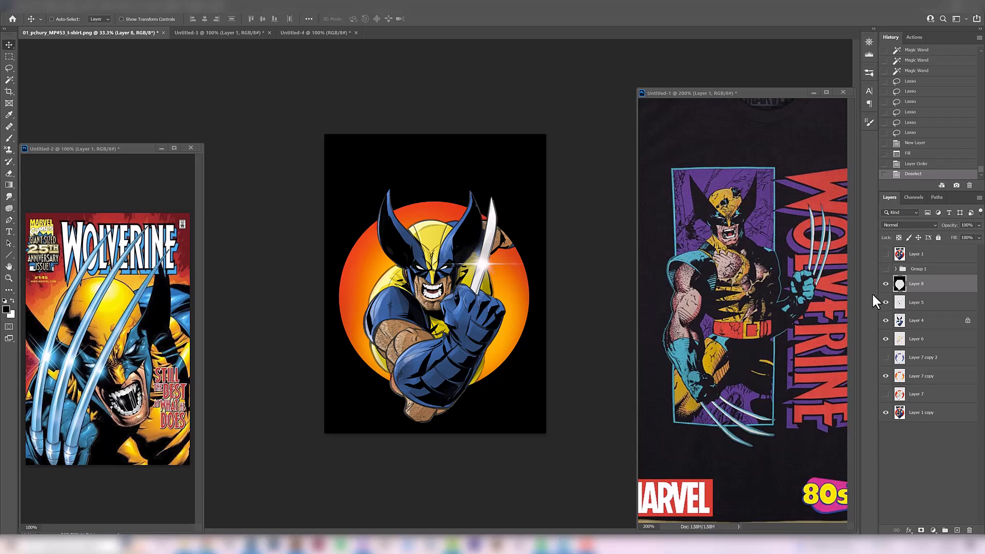
left_click(885, 286)
left_click(885, 286)
key("ctrl+plus")
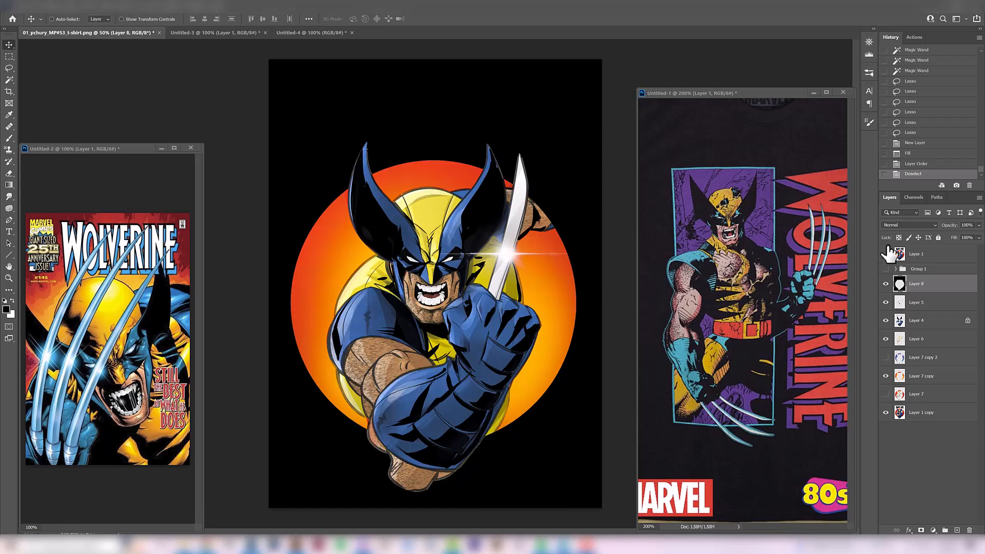
- Hide the black Layer 8 background and compare the original artwork on Layer 1 with the reworked version
left_click(886, 254)
left_click(886, 254)
left_click(885, 283)
left_click(886, 253)
left_click(886, 254)
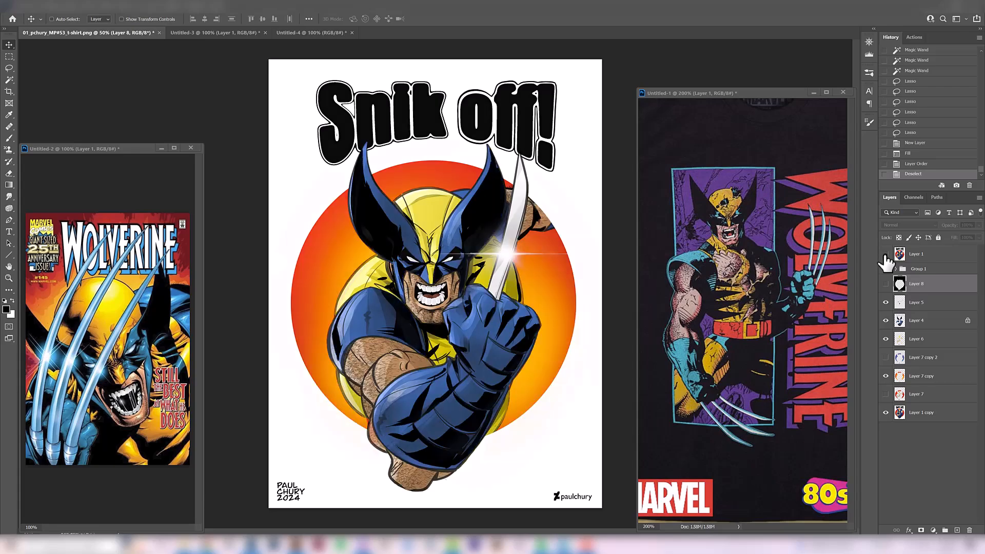
- Review the line sketch in Group 1 and the original on Layer 1, and turn the black Layer 8 background back on
left_click(885, 280)
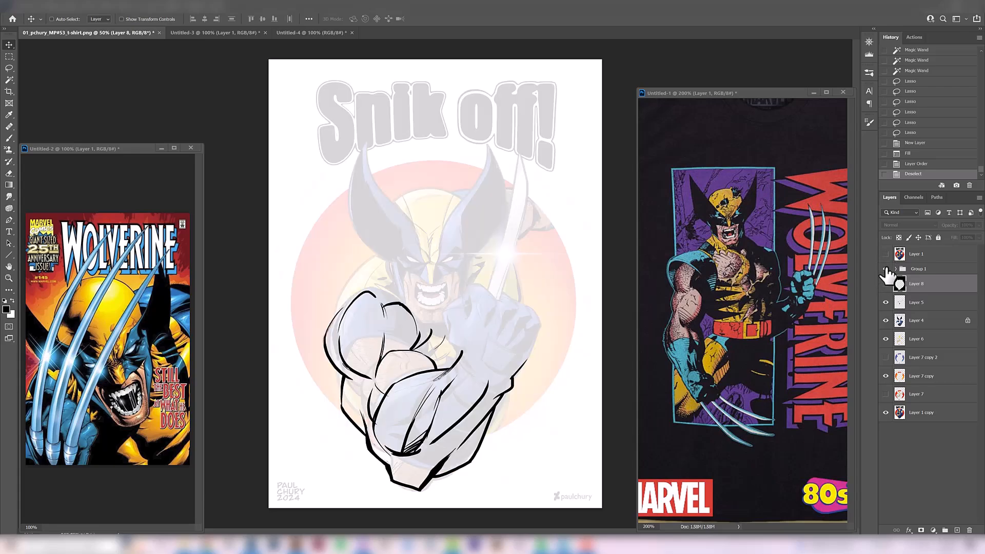
left_click(886, 277)
left_click(886, 277)
left_click(886, 277)
left_click(886, 254)
left_click(885, 255)
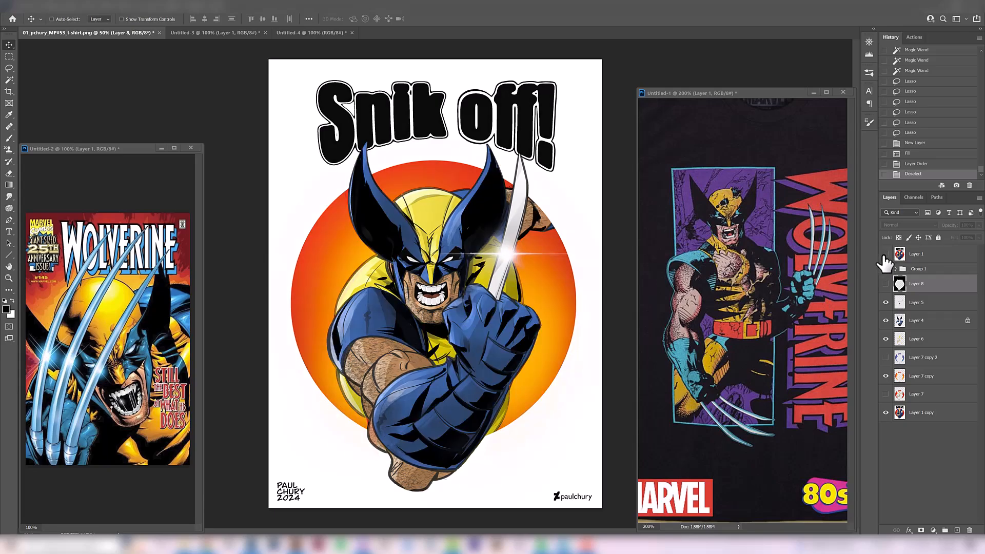
left_click(884, 284)
key("ctrl+minus")
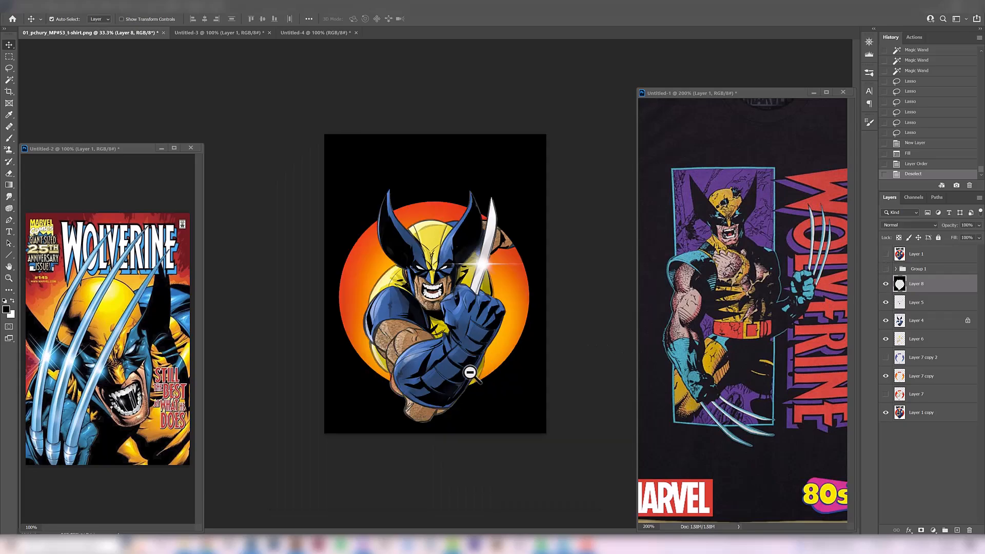
- Examine the SNIKT comic lettering references in Untitled-4 and return to the T-shirt artwork
left_click(300, 32)
key("ctrl+plus")
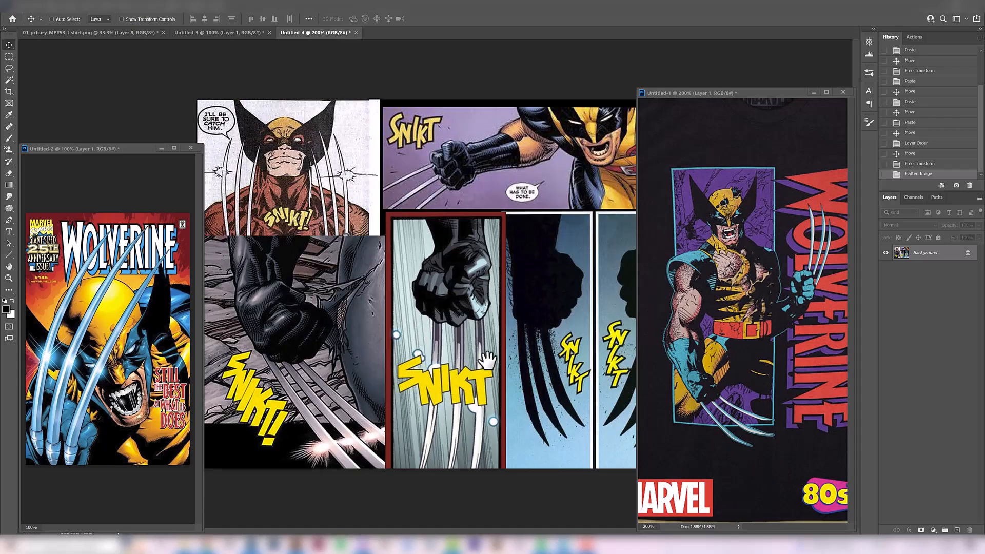
key("ctrl+minus")
key("ctrl+plus")
left_click(131, 33)
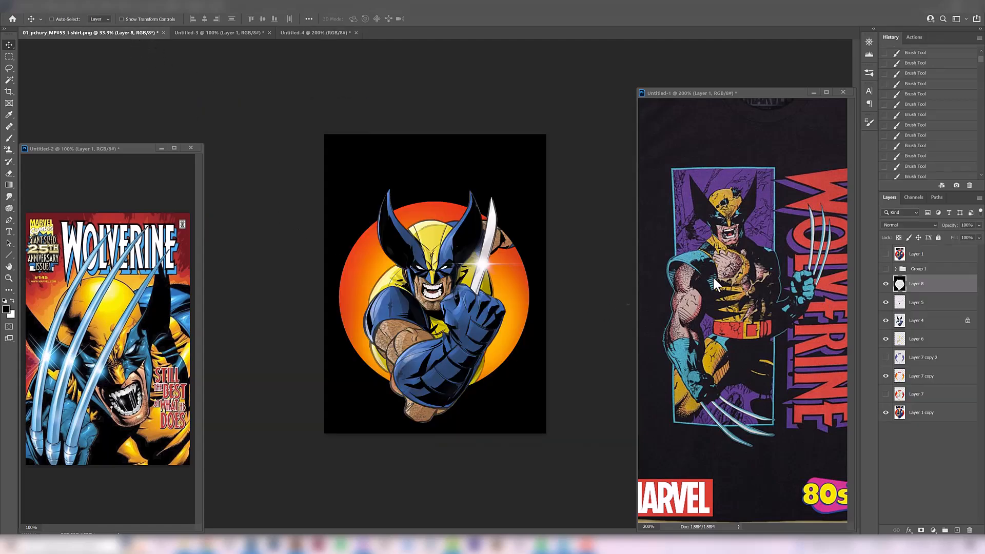
- Compare the original Layer 1 with the reworked design on black and on white, leaving Layer 8 hidden
left_click(885, 254)
left_click(434, 175)
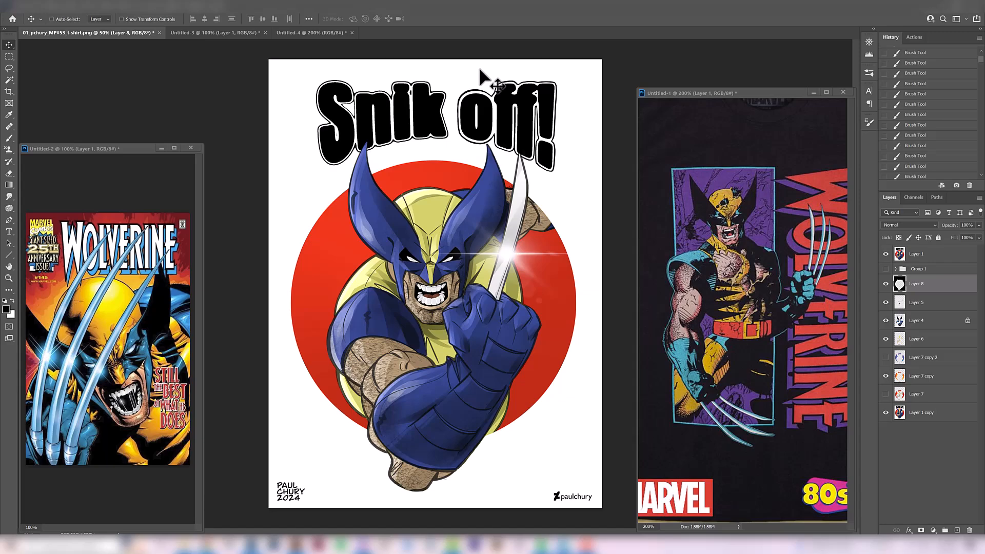
left_click(886, 254)
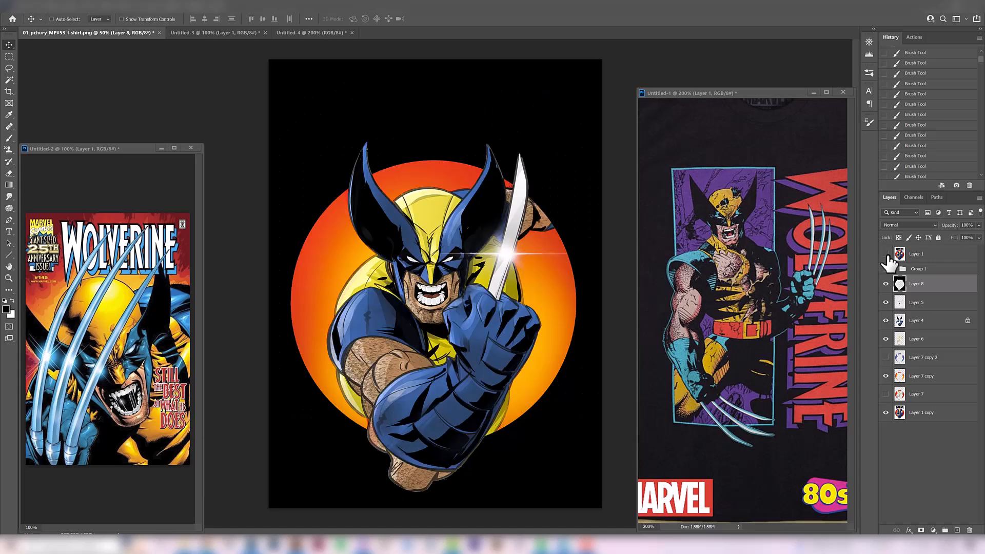
left_click(886, 255)
left_click(885, 285)
left_click(885, 256)
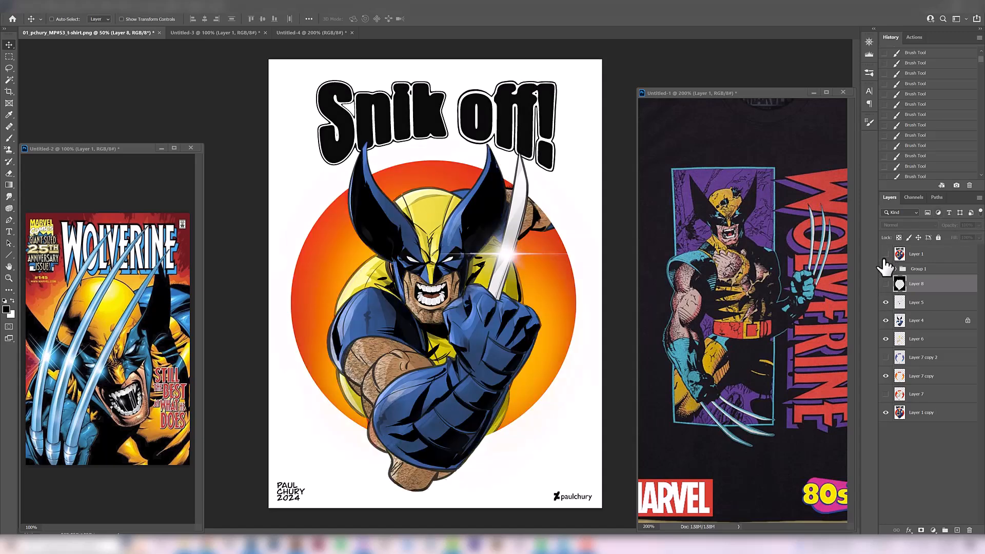
left_click(885, 285)
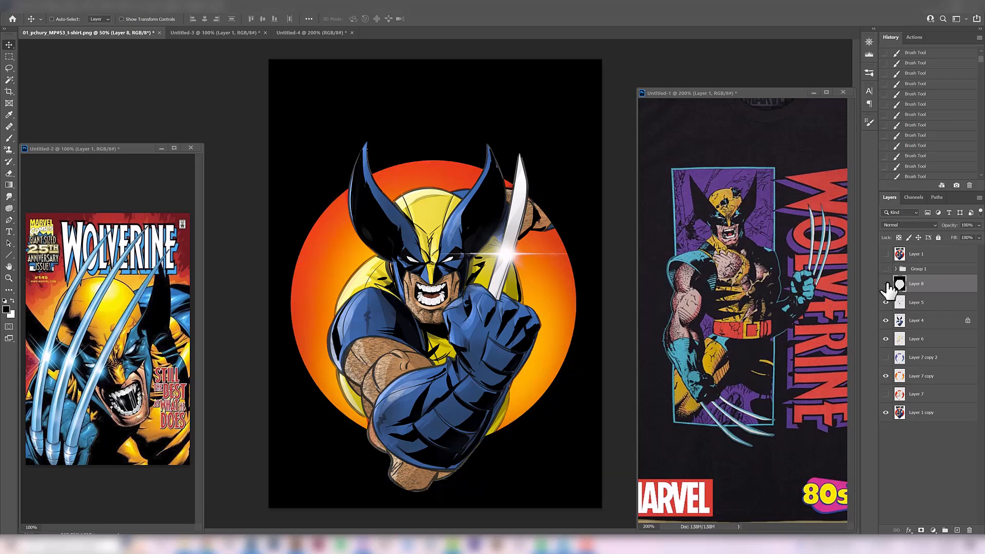
left_click(886, 285)
- Compare the SNIKT lettering in Untitled-4 with a close view of the "Snik off!" title on the T-shirt artwork
left_click(314, 33)
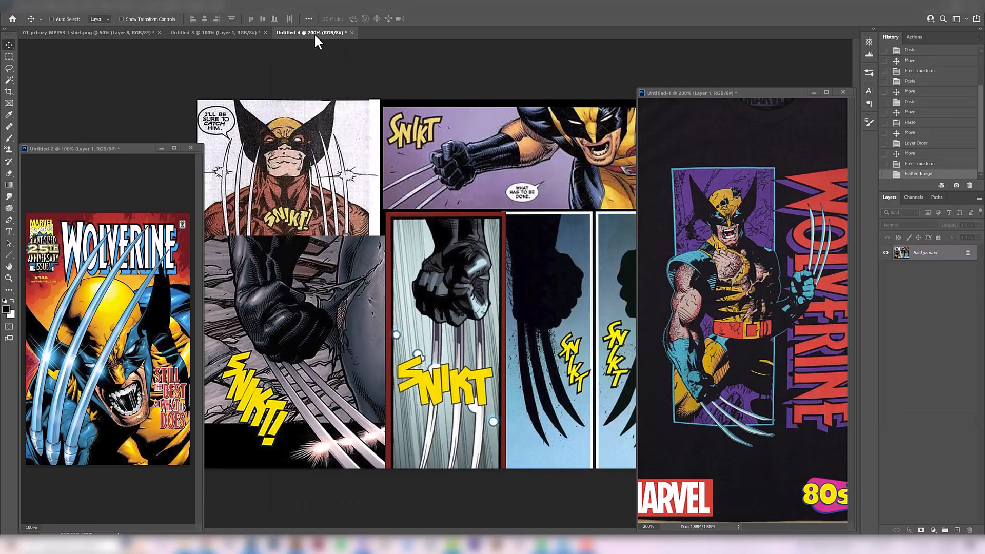
left_click(454, 313, "ctrl+alt")
left_click(93, 32)
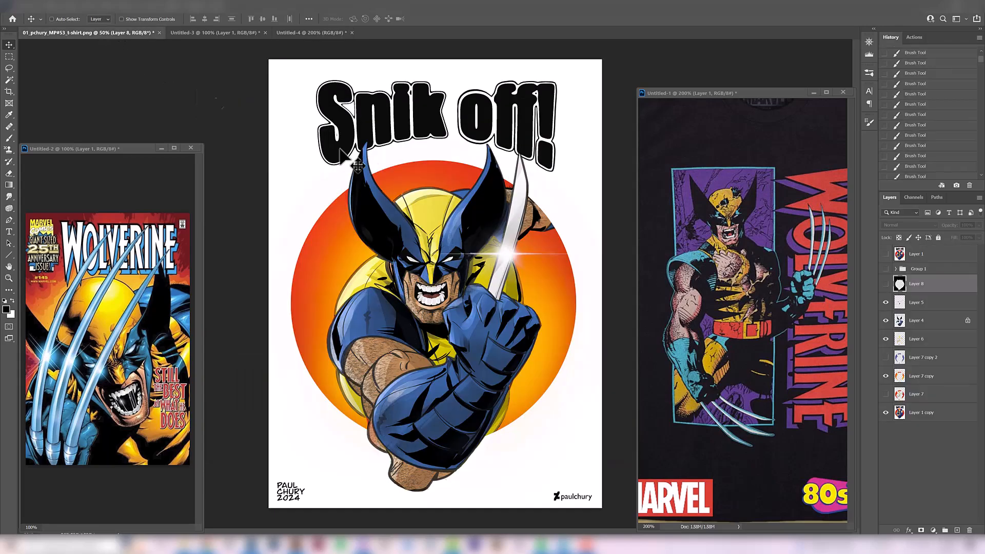
scroll(404, 100, "up", 1)
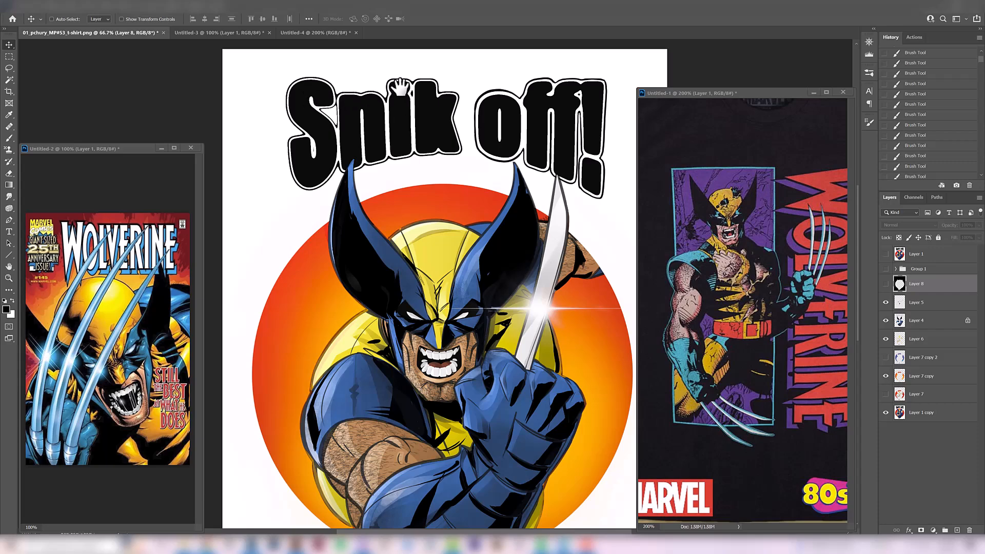
scroll(391, 167, "down", 1)
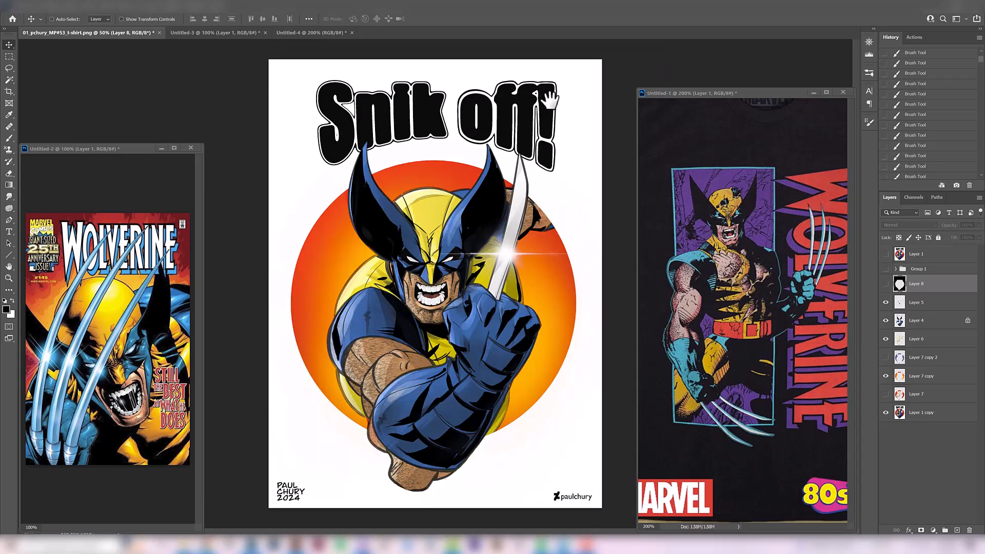
- Check the original Layer 1 once more and reopen the SNIKT lettering references in Untitled-4
left_click(886, 254)
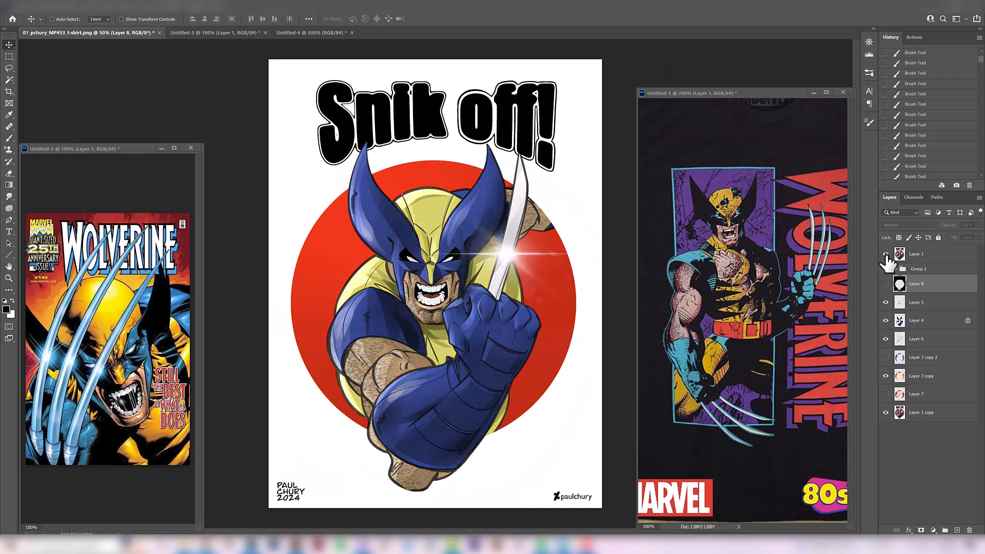
left_click(885, 254)
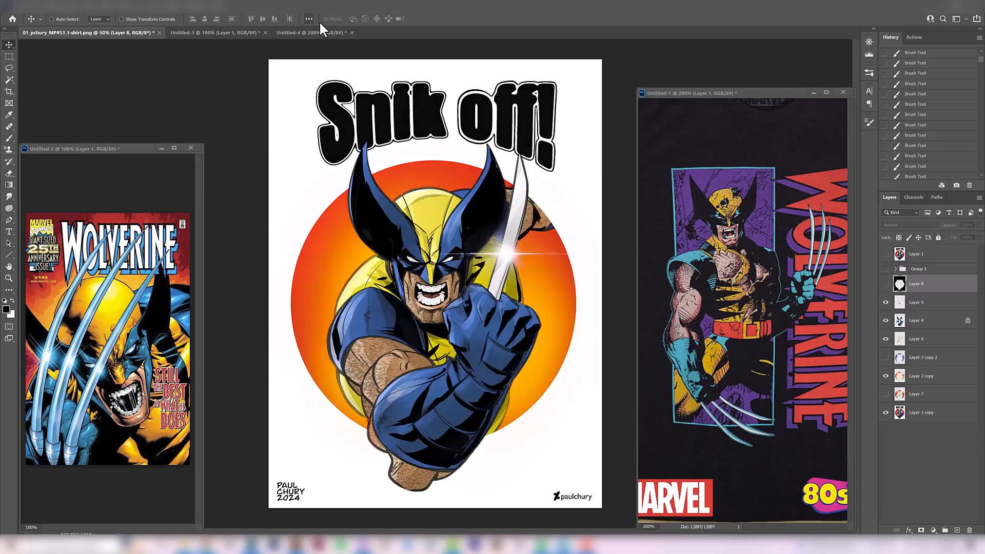
left_click(329, 32)
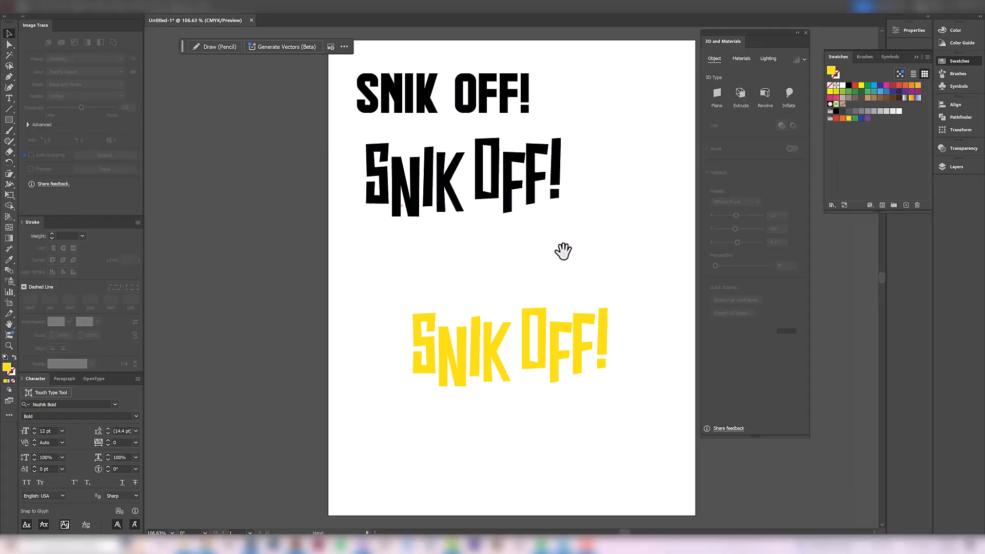
scroll(563, 248, "up", 2)
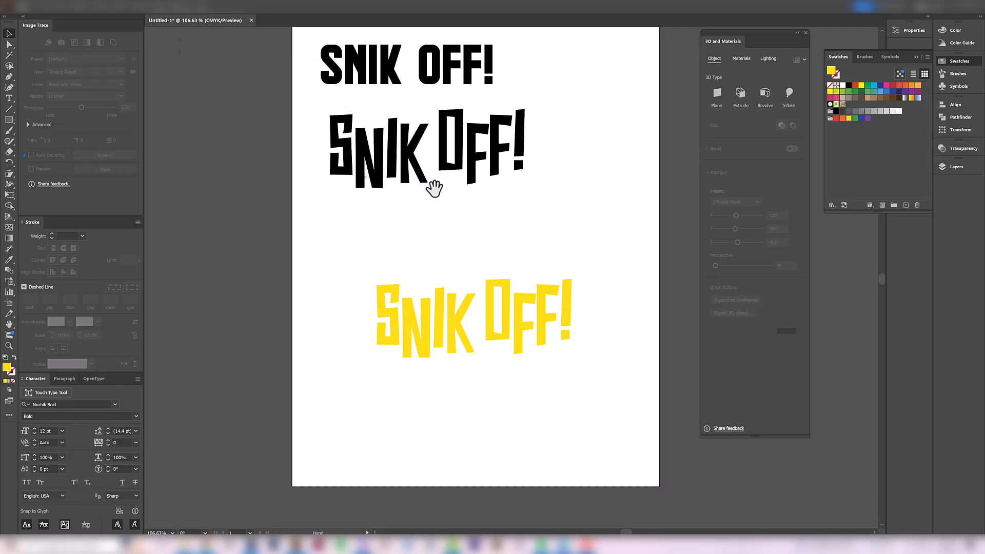
- Switch to Illustrator and inspect the fonts of the two black SNIK OFF! text versions, Nozhik Bold and Hindenburg
left_click_drag(434, 189, 430, 222)
left_click(408, 208)
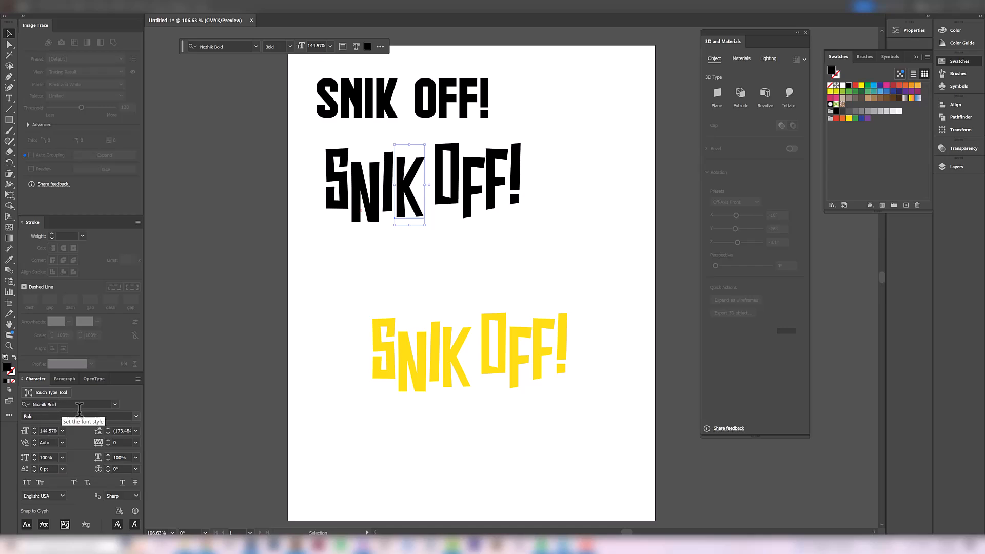
left_click(493, 255)
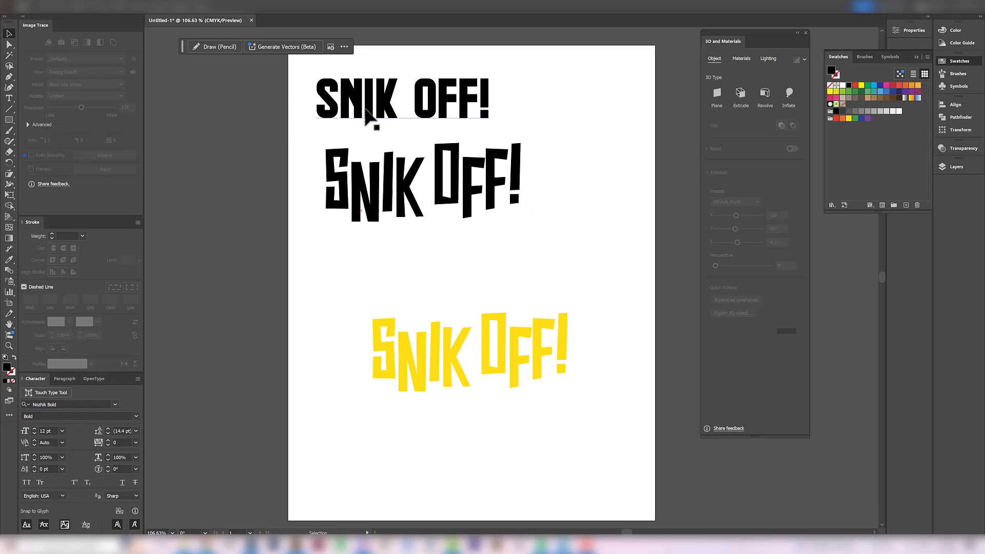
left_click(380, 106)
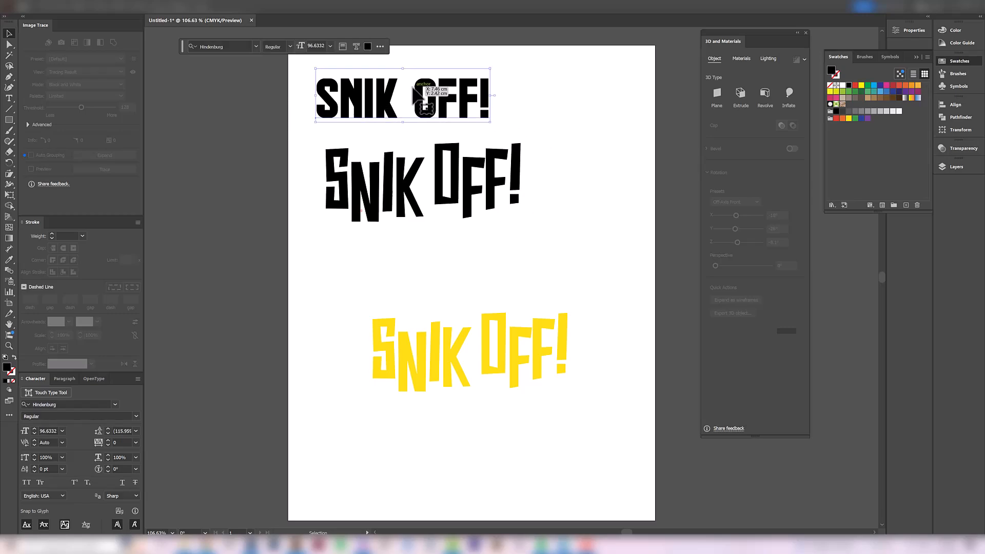
- Apply a 3D Extrude & Bevel effect to the yellow SNIK OFF! lettering
left_click_drag(571, 375, 604, 467)
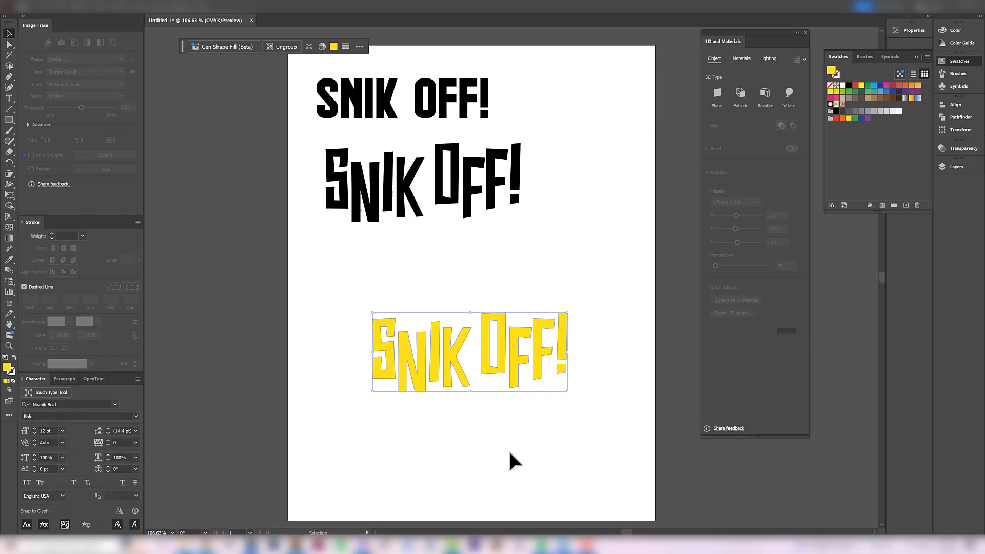
scroll(505, 462, "down", 5)
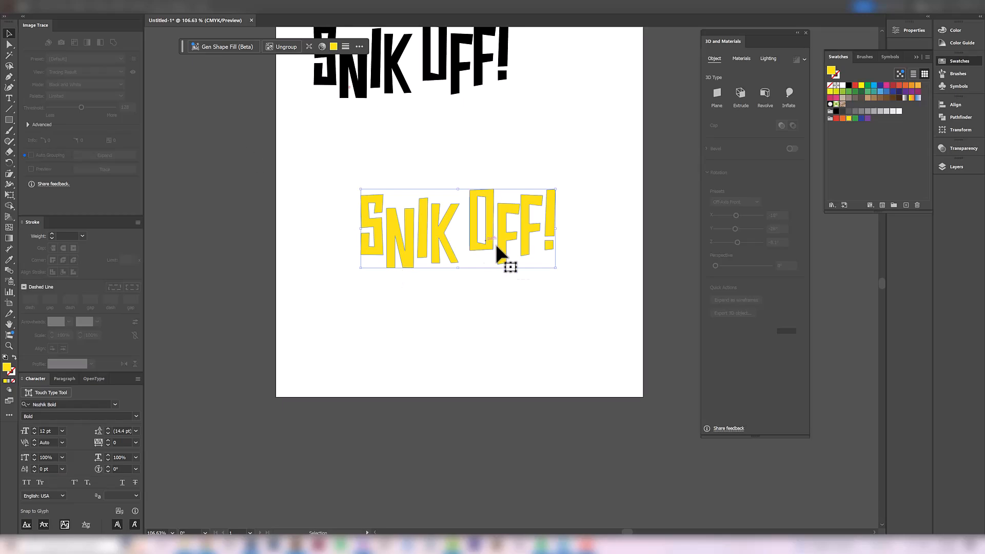
left_click(503, 262, "ctrl+space")
left_click_drag(354, 185, 392, 301)
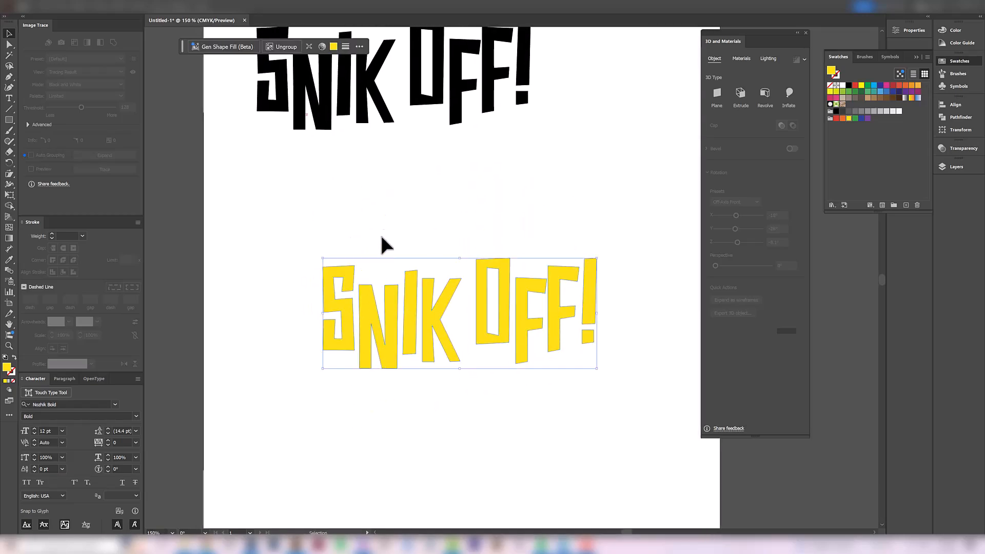
left_click(382, 269)
left_click(377, 310)
left_click(126, 11)
mouse_move(152, 60)
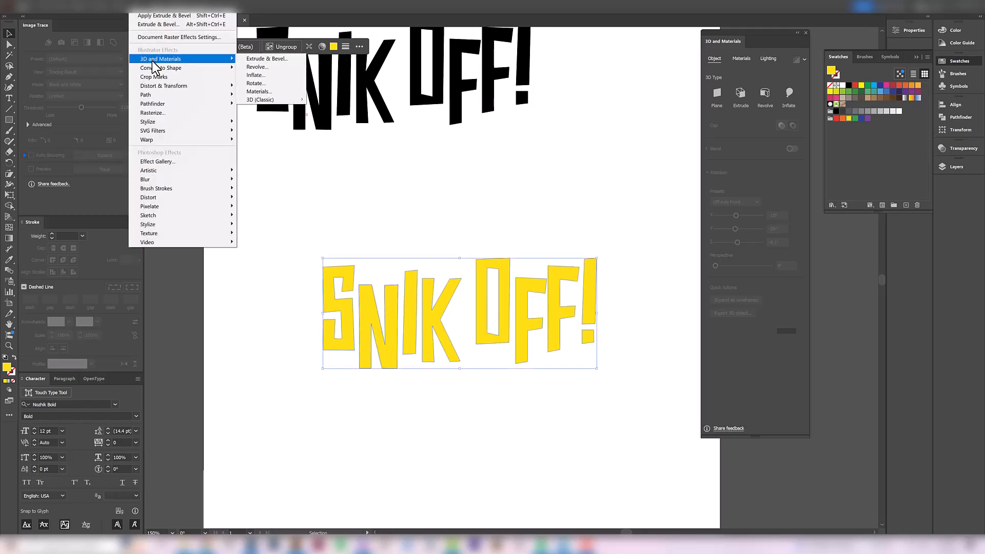
left_click(271, 59)
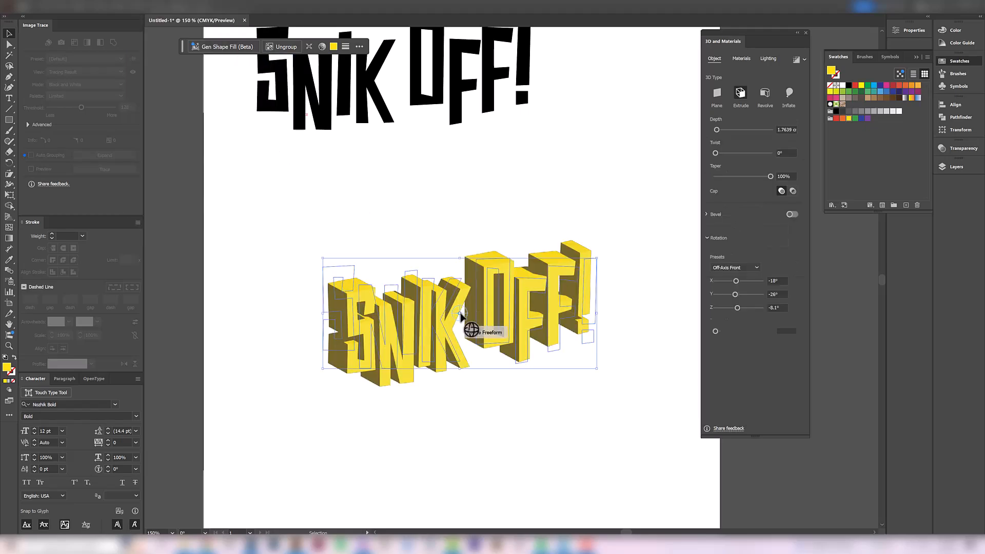
- Set the 3D lettering's rotation to about X 11.8°, Y -0.6°, Z -6.5°, its taper to 90% and the light rotation to about 163°
mouse_move(460, 309)
left_mouse_down()
mouse_move(460, 321)
mouse_move(451, 287)
mouse_move(457, 312)
mouse_move(464, 306)
mouse_move(457, 324)
left_mouse_up()
mouse_move(771, 177)
left_mouse_down()
mouse_move(728, 184)
mouse_move(764, 183)
left_mouse_up()
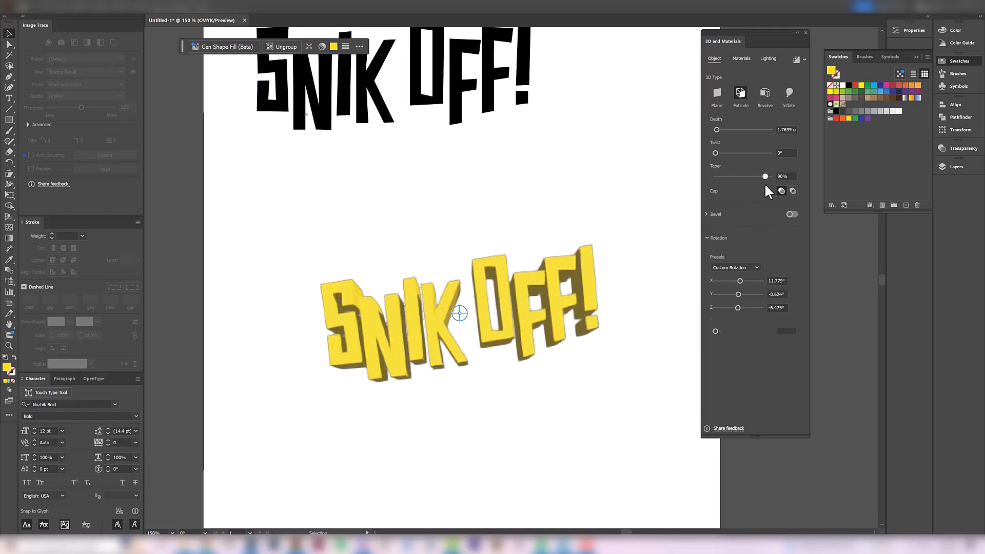
left_click(768, 58)
mouse_move(749, 140)
left_mouse_down()
mouse_move(741, 146)
mouse_move(763, 137)
mouse_move(749, 143)
mouse_move(754, 134)
left_mouse_up()
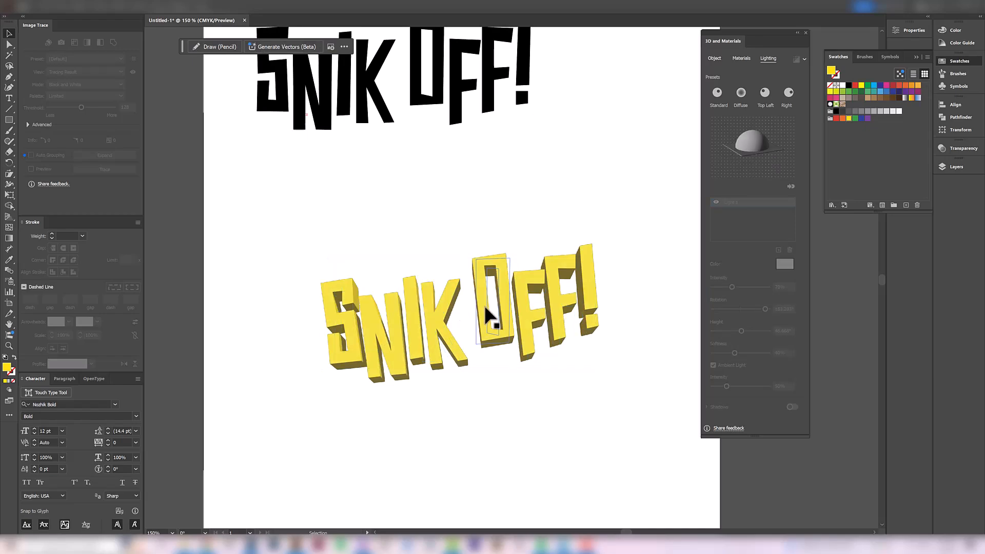
- Expand the appearance of the 3D lettering, move it up and rotate it slightly clockwise to level the title
left_click(72, 6)
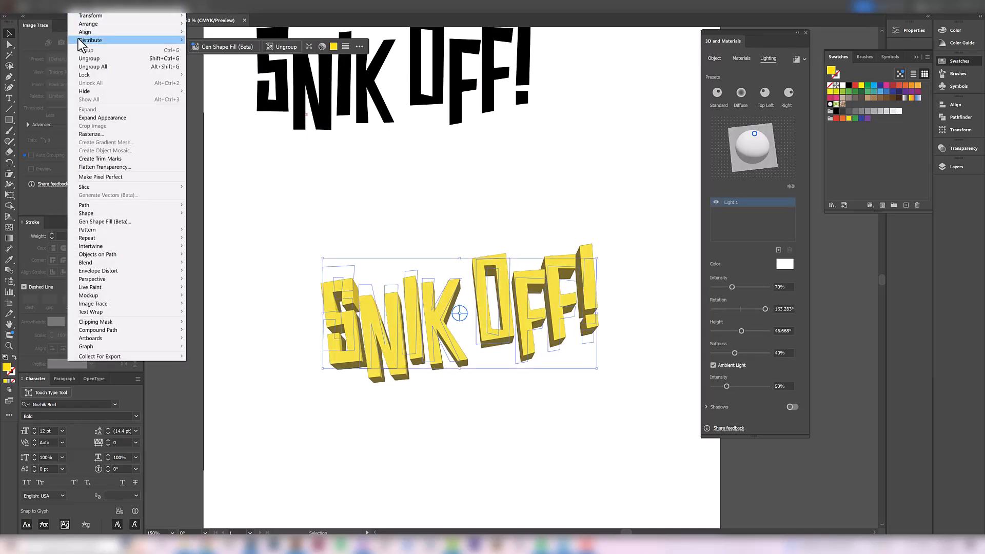
left_click(88, 118)
left_click_drag(424, 315, 412, 270)
left_click_drag(623, 184, 631, 207)
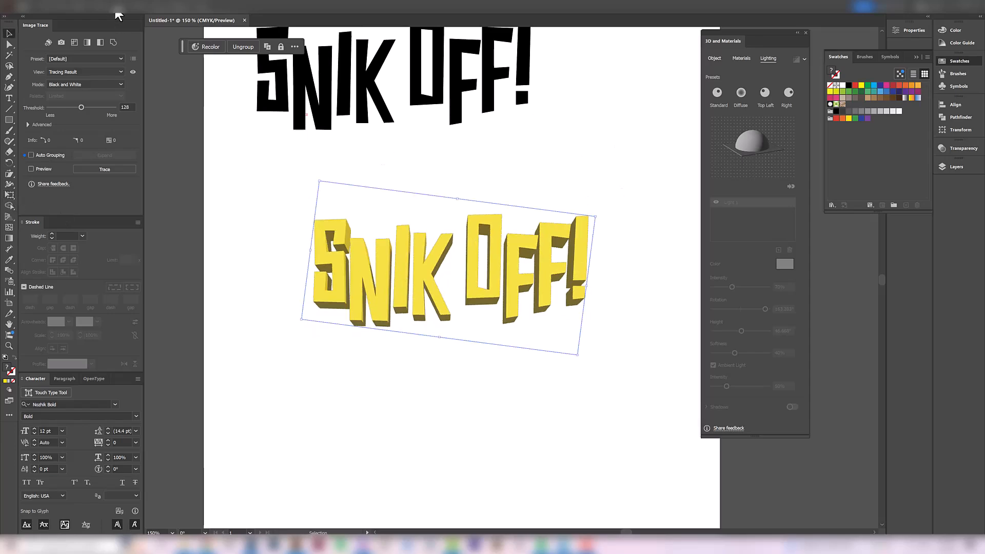
- Warp the expanded yellow lettering with a horizontal Arc bend and slight horizontal and vertical distortion
left_click(135, 7)
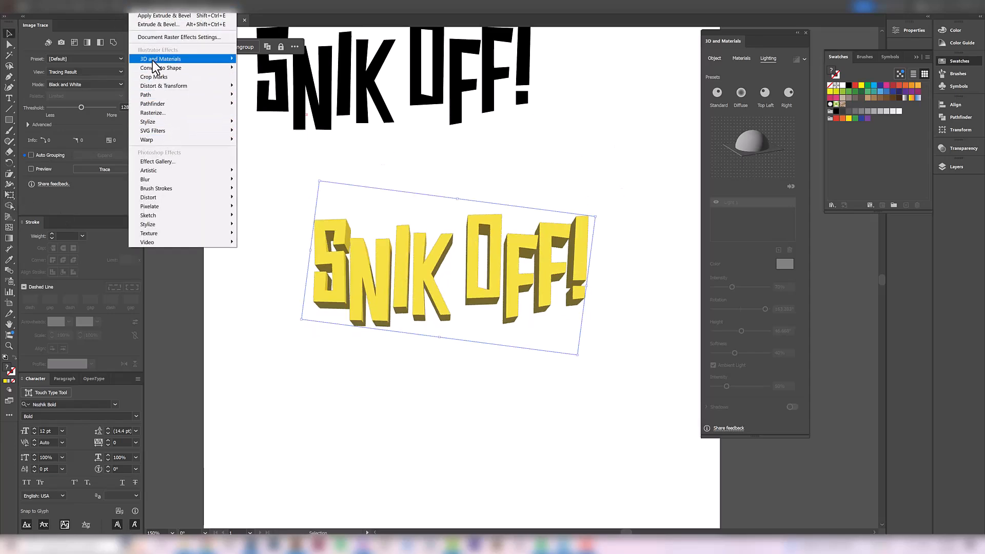
left_click(252, 140)
left_click_drag(106, 52, 93, 58)
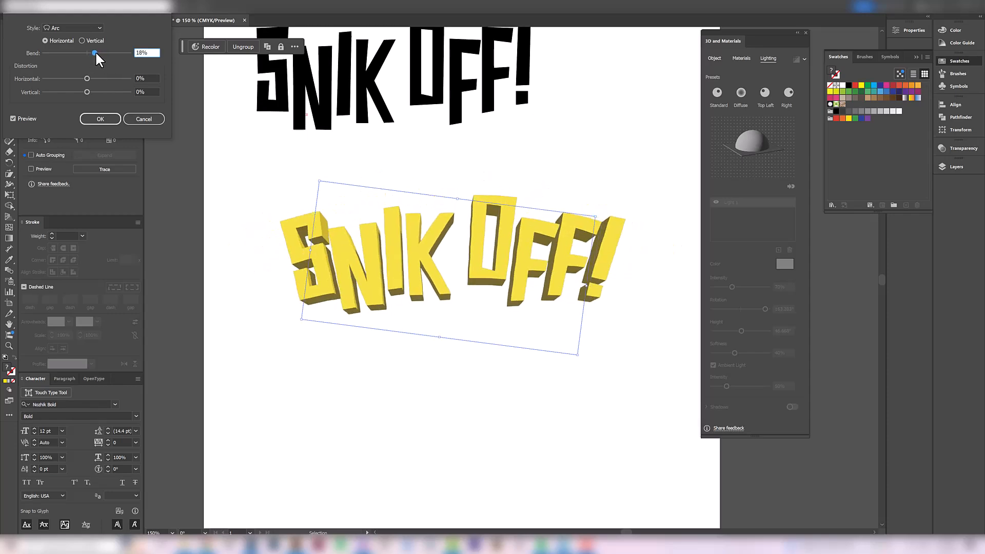
mouse_move(87, 78)
left_mouse_down()
mouse_move(70, 77)
mouse_move(98, 76)
mouse_move(88, 76)
left_mouse_up()
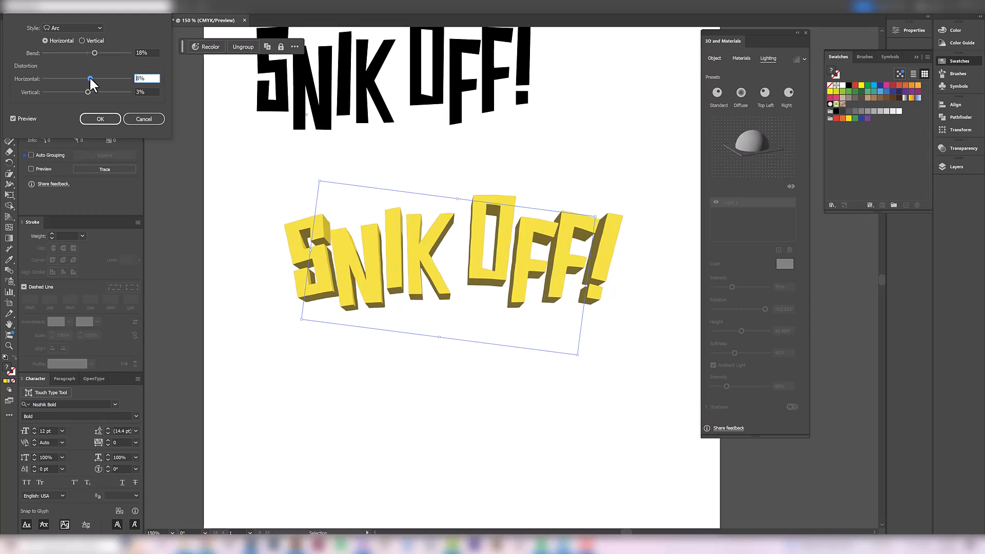
left_click(99, 118)
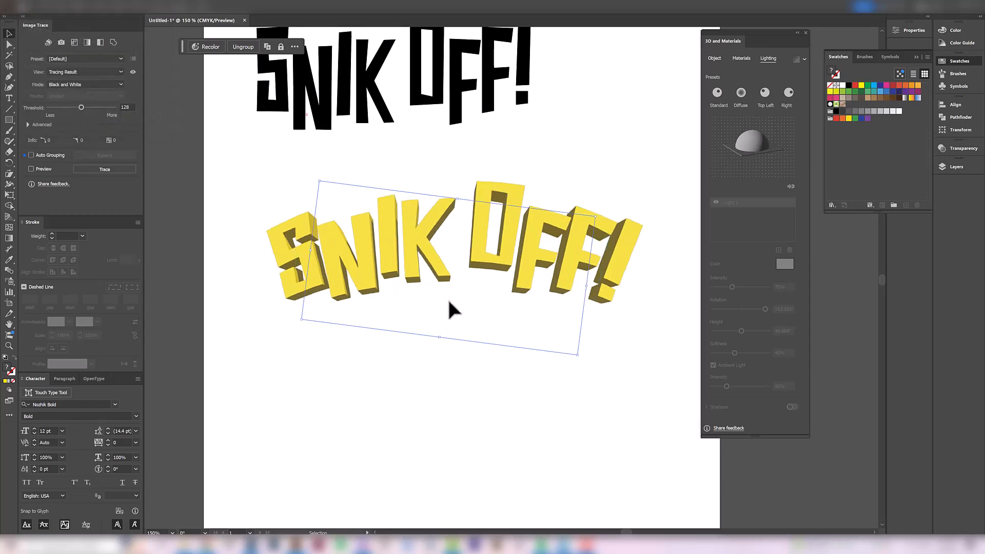
- Expand the appearance of the arched lettering and select it for copying
left_click(73, 13)
left_click(95, 115)
left_click(439, 357)
left_click(416, 264)
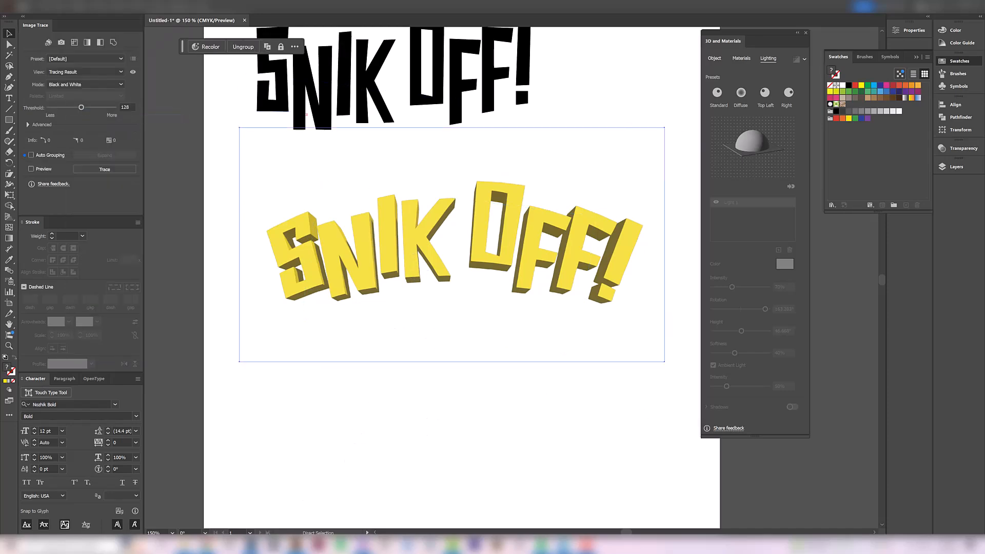
- Switch to Photoshop and paste the yellow 3D lettering as pixels over the old title in the T-shirt artwork
mouse_move(253, 545)
left_click(210, 478)
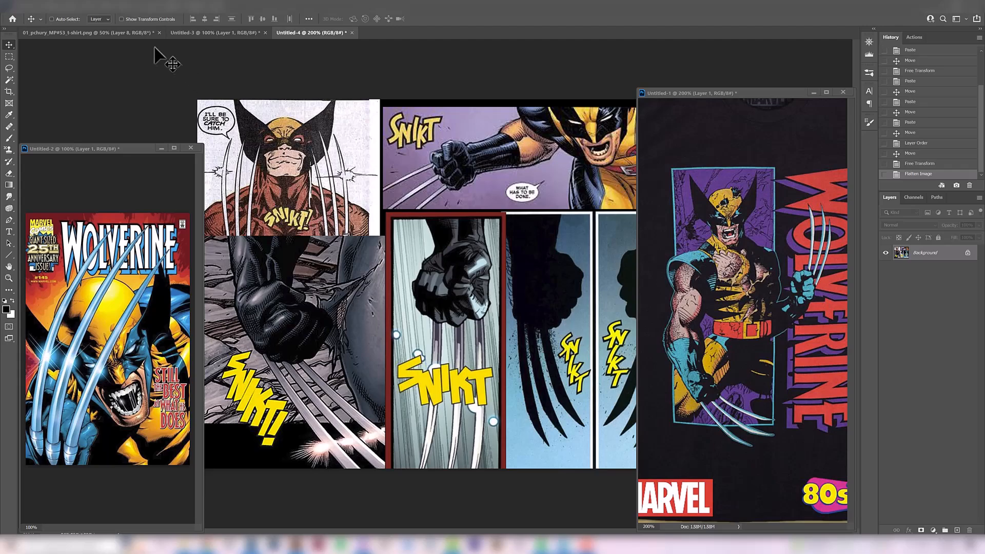
left_click(94, 32)
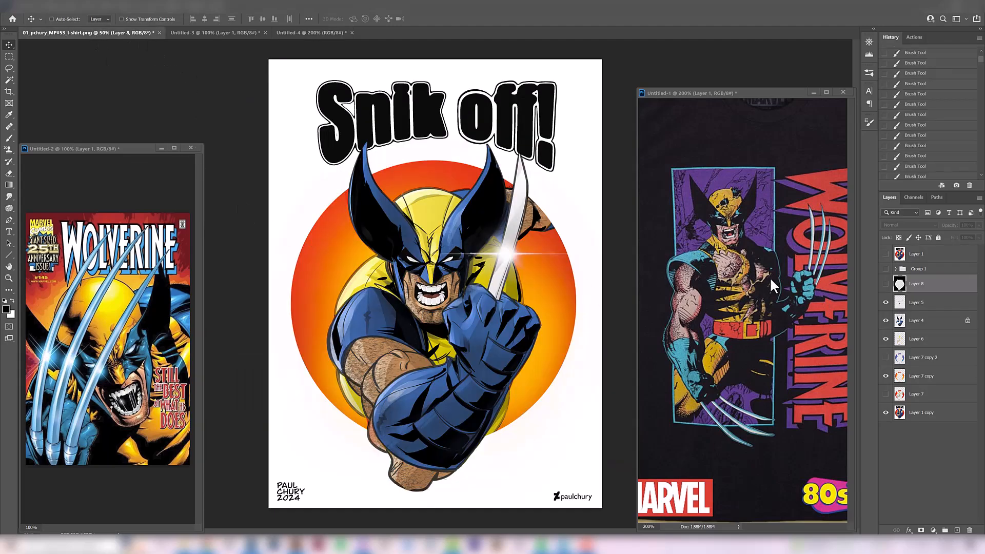
key("ctrl+v")
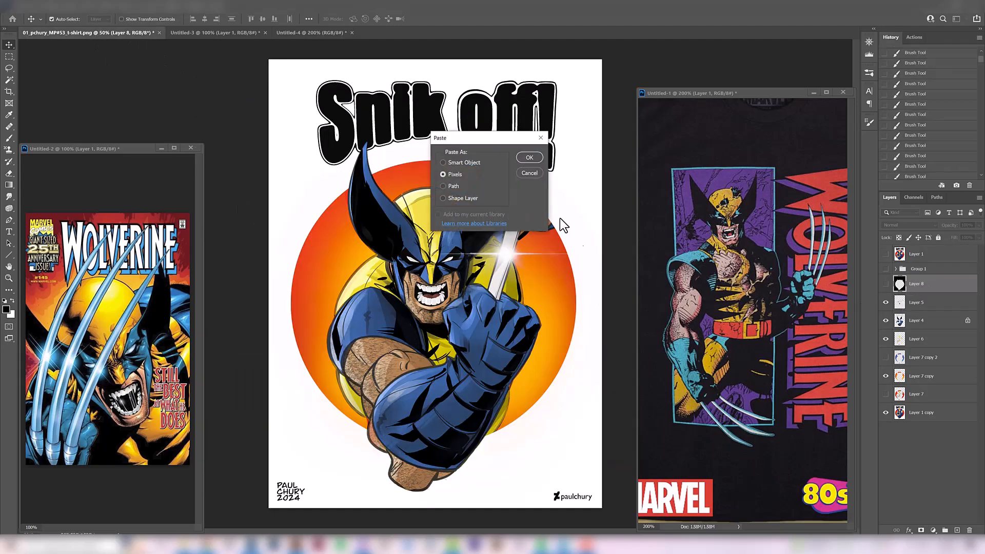
left_click(531, 159)
left_click_drag(478, 265, 478, 92)
left_click_drag(570, 184, 547, 193)
key("Return")
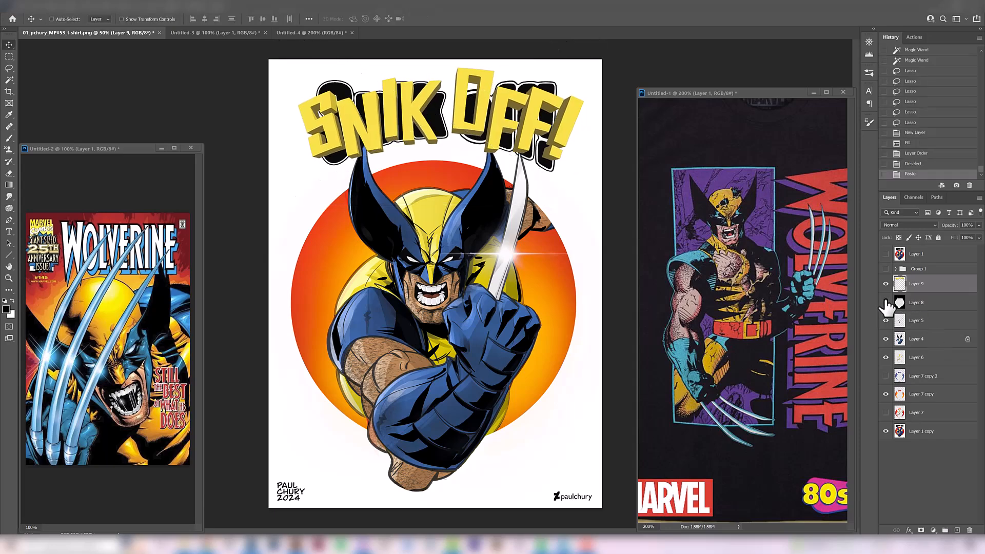
- Show Layer 8 as the black background and reposition the yellow title above the character, stretching it to about 6.46 cm tall
left_click(885, 303)
left_click(885, 284)
left_click(885, 283)
left_click_drag(529, 165, 534, 180)
key("ctrl+t")
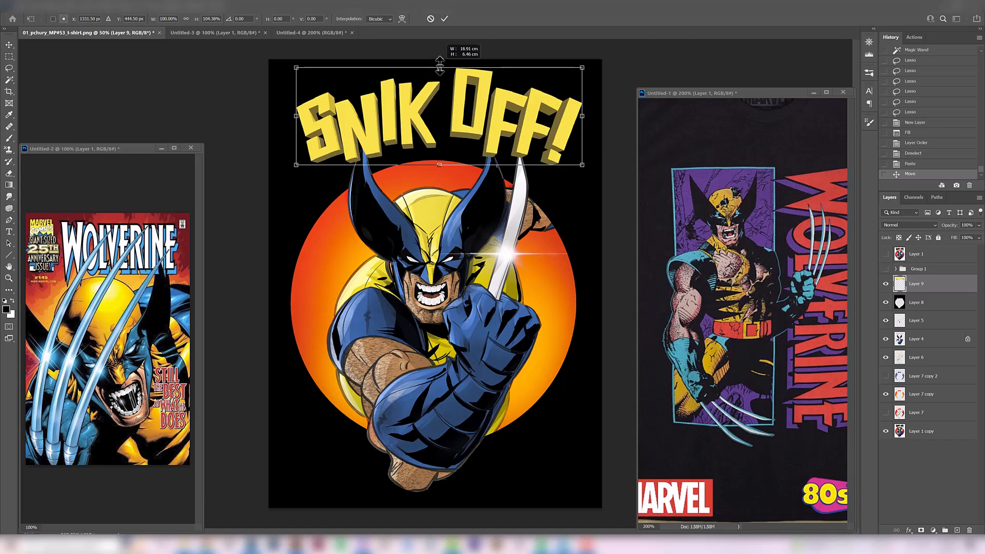
key("Return")
left_click_drag(440, 122, 437, 119)
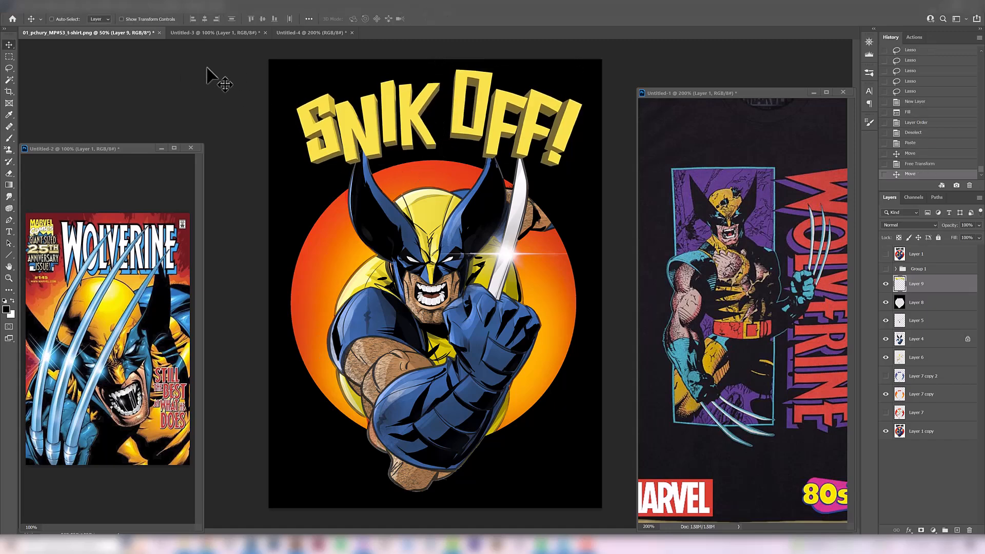
- Examine the SNIKT lettering in the comic panels of Untitled-4 up close as a reference for the new title
left_click(313, 33)
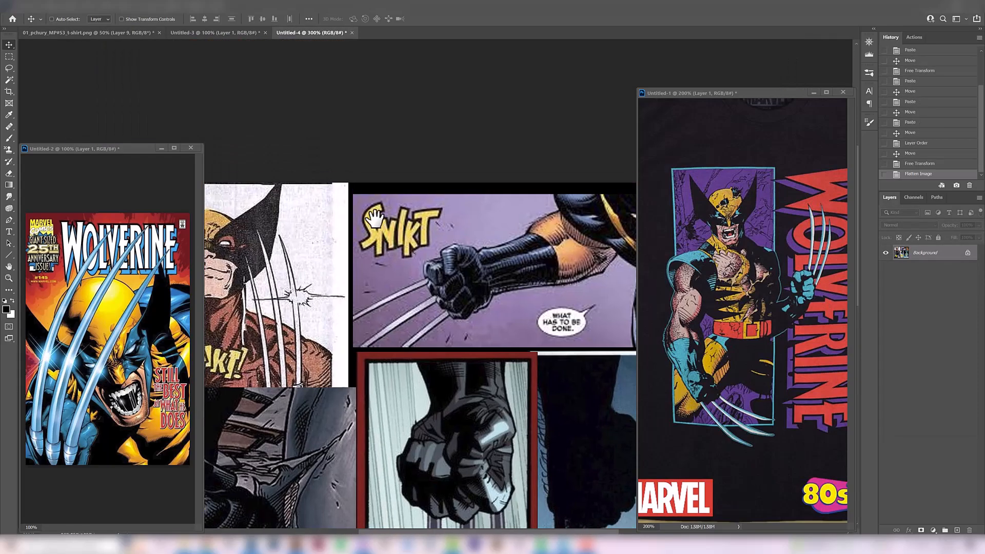
left_click_drag(373, 250, 366, 174)
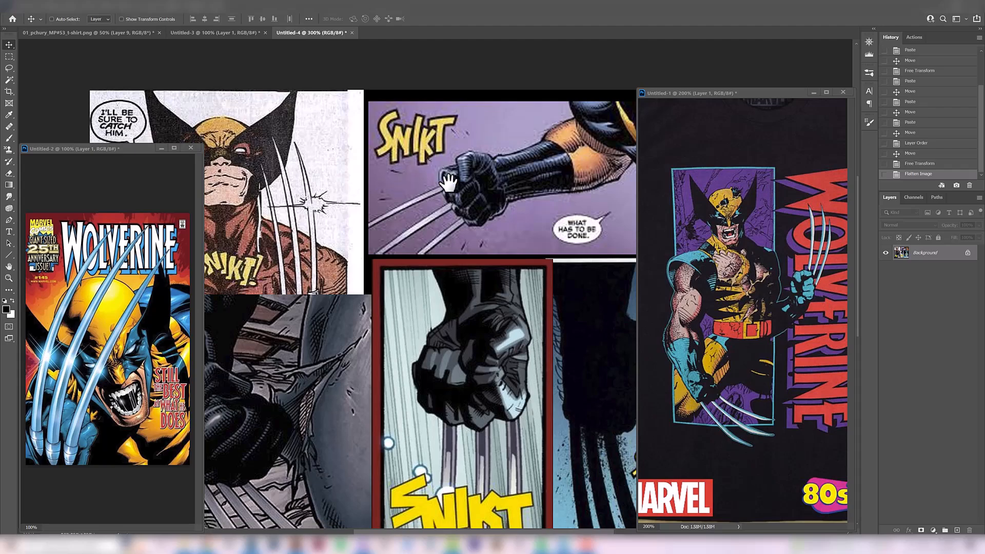
left_click_drag(445, 184, 408, 241)
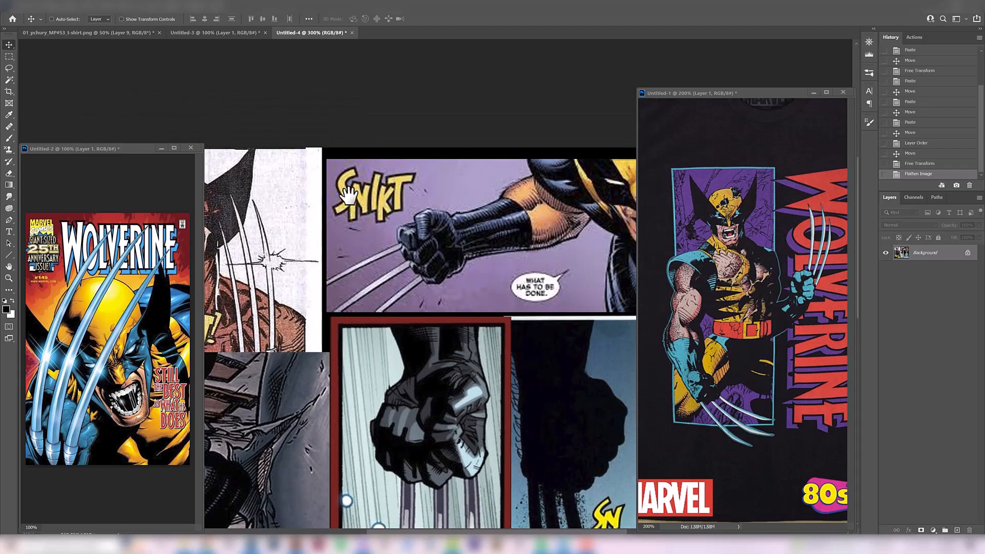
left_click_drag(442, 392, 451, 235)
left_click(451, 235, "alt")
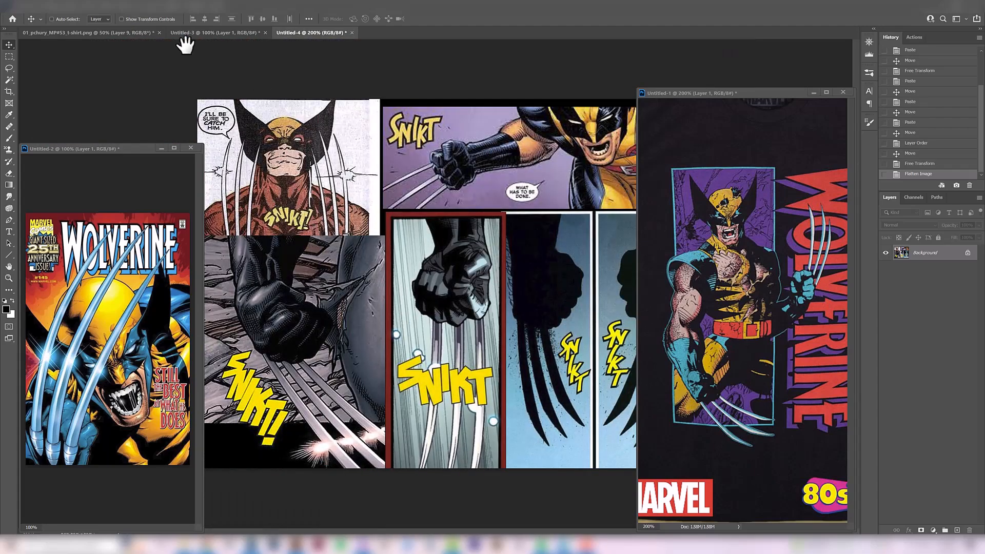
- Compare the original Layer 1 with the reworked black-background design by repeatedly showing and hiding Layer 1 in the T-shirt artwork
left_click(112, 30)
left_click(885, 254)
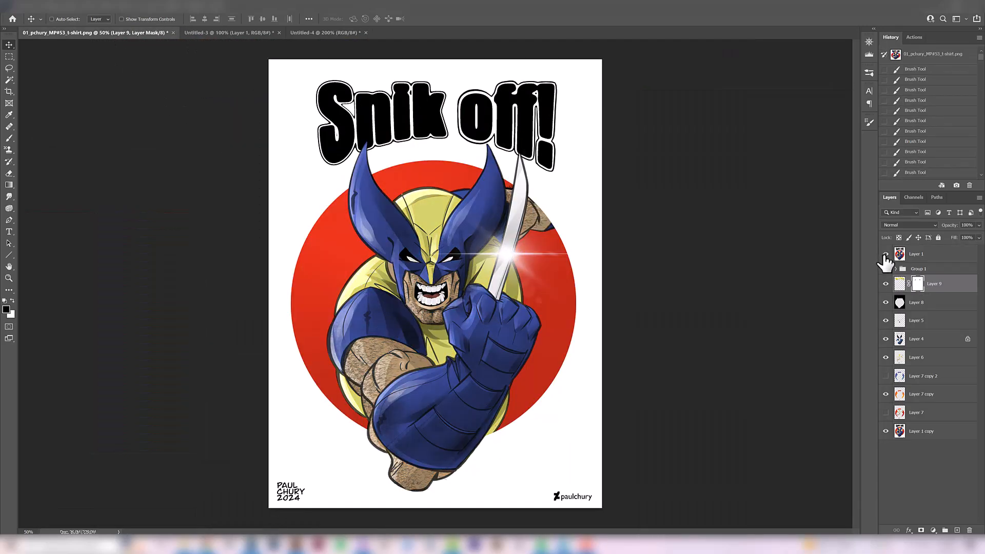
left_click(886, 254)
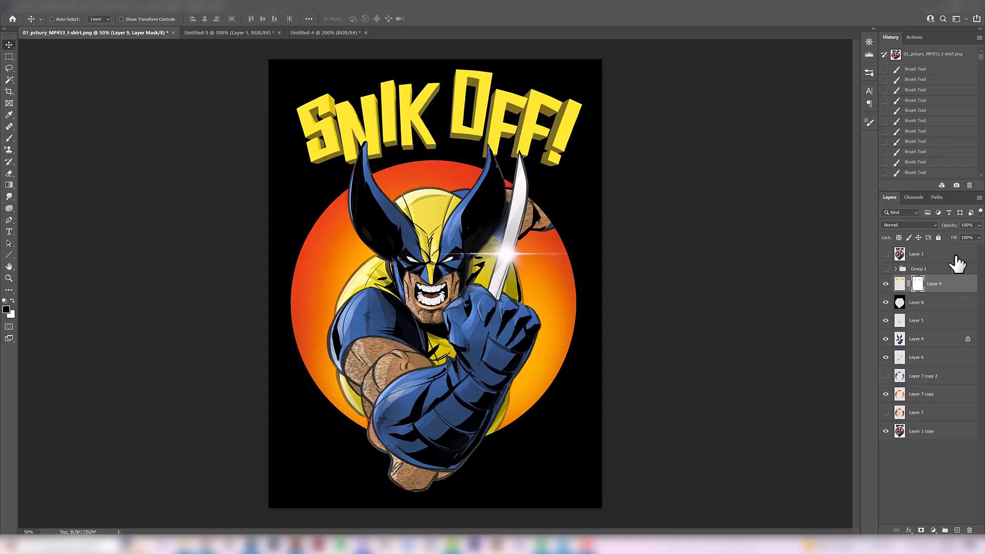
left_click(886, 254)
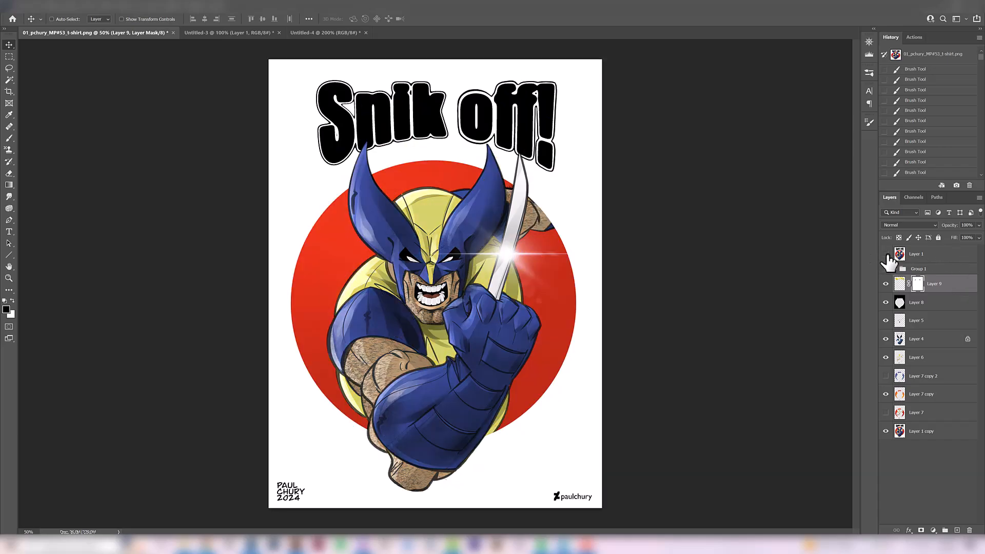
left_click(886, 254)
left_click(886, 253)
left_click(885, 254)
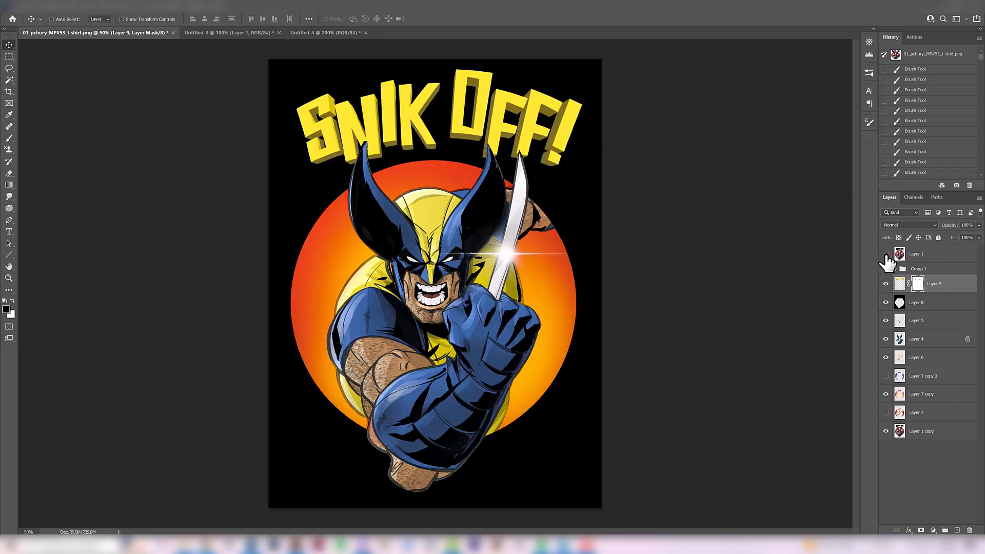
left_click(885, 254)
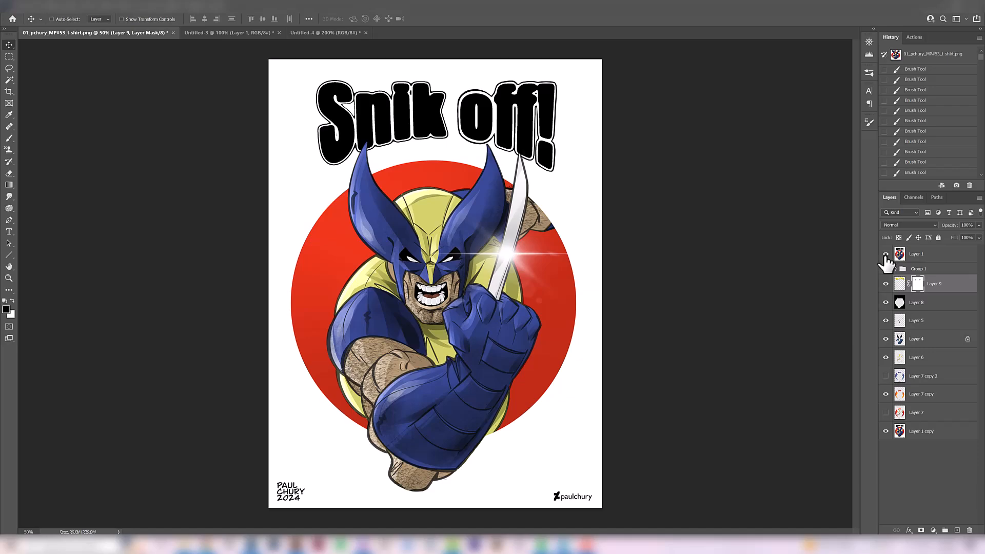
left_click(885, 254)
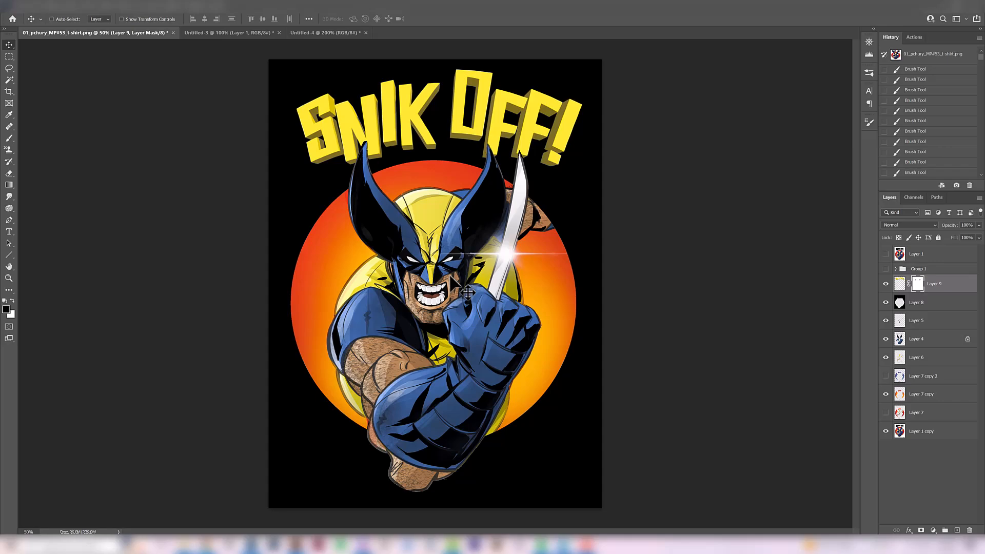
left_click(885, 254)
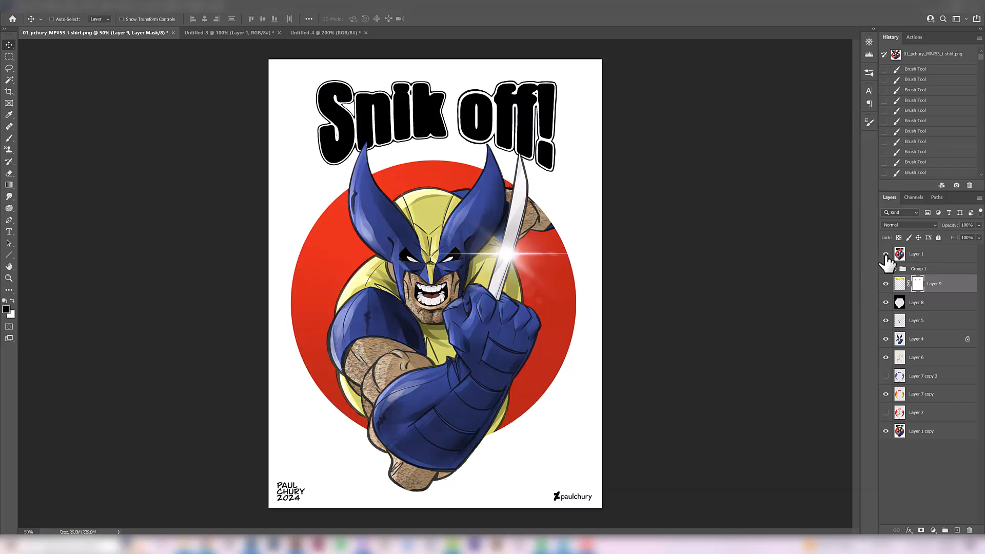
left_click(885, 254)
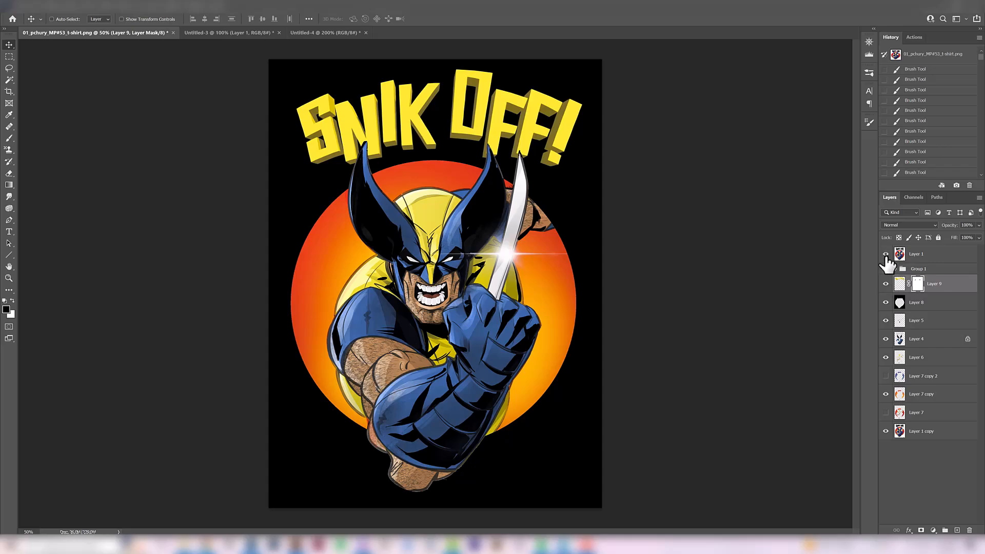
left_click(886, 254)
left_click(886, 254)
left_click(886, 254)
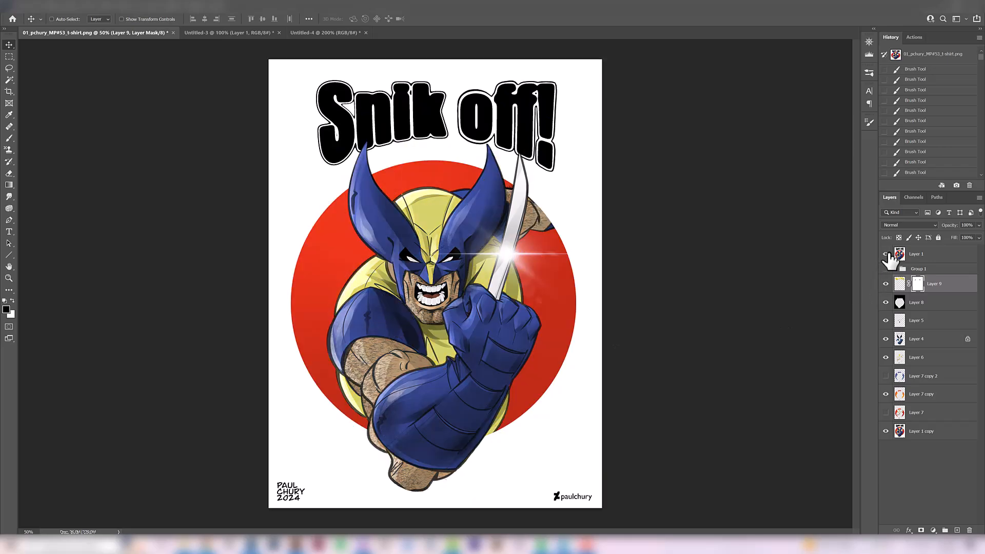
left_click(886, 255)
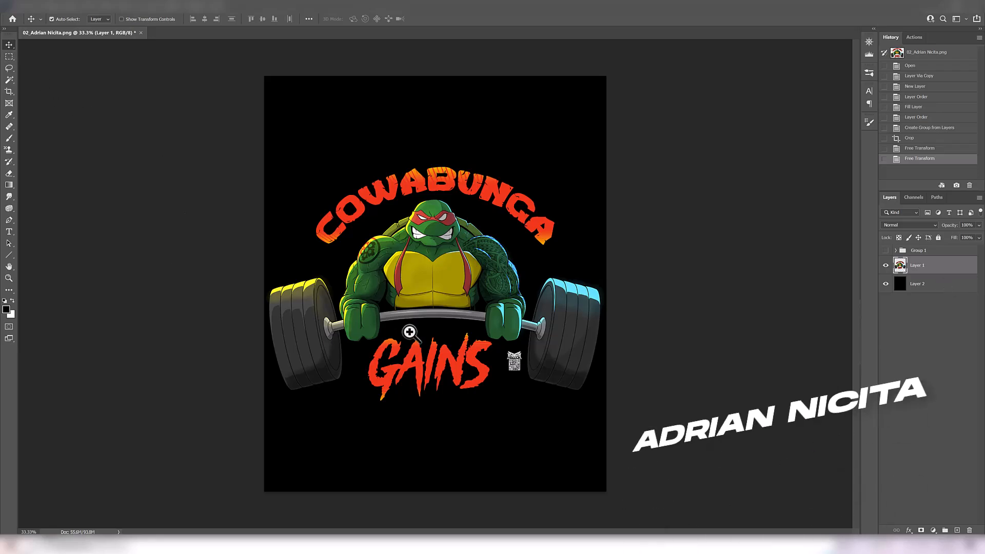
- Add a new empty layer directly above Layer 1 in the turtle artwork for extra inking
scroll(416, 333, "up", 1)
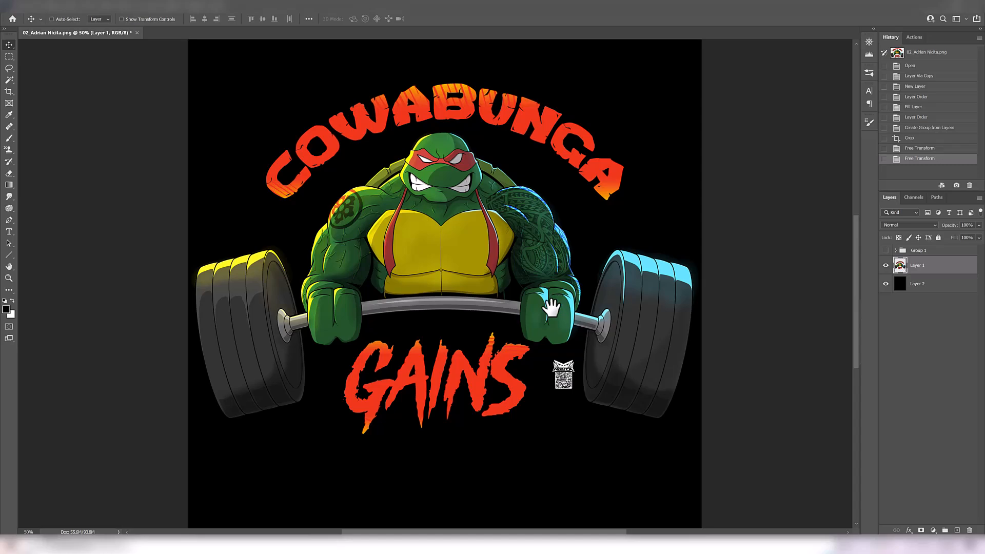
key("ctrl+space")
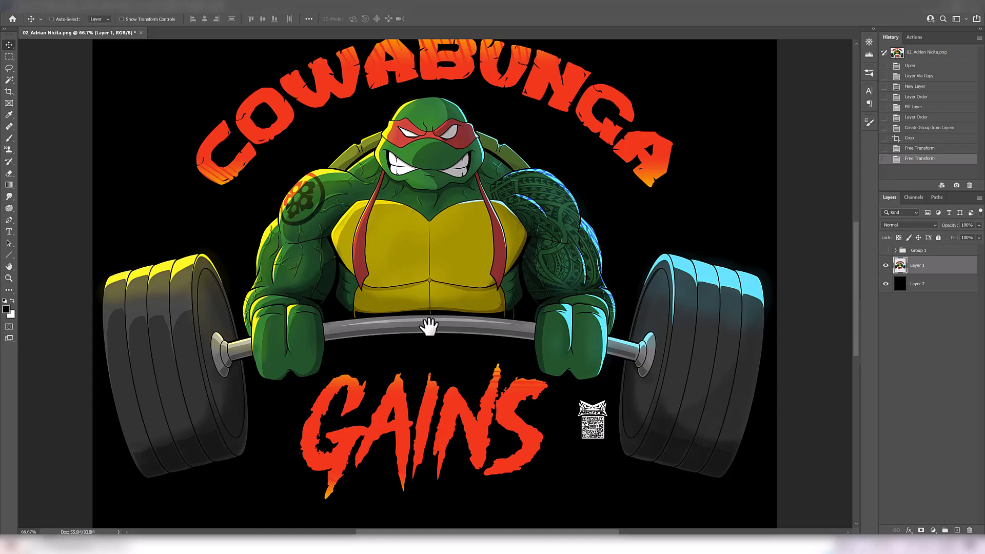
left_click(957, 531)
key("b")
left_click_drag(474, 254, 468, 275)
left_click(9, 46)
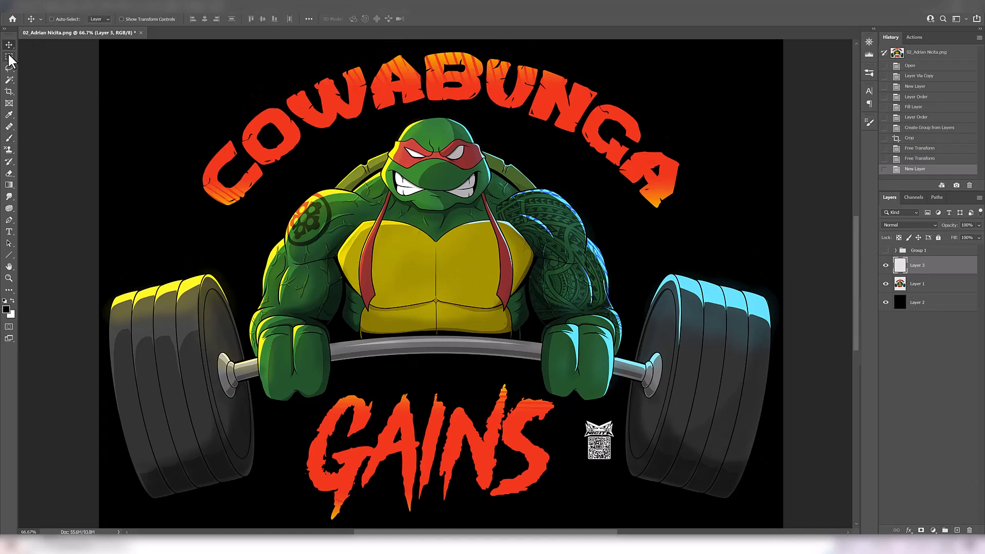
- Undo the test stroke under the chest and choose the Kyle's Inkbox - PB Parrot Clean brush at 25 px
scroll(460, 304, "up", 1)
left_click_drag(439, 330, 428, 310)
scroll(446, 329, "up", 1)
left_click_drag(583, 315, 582, 350)
left_click(582, 350, "ctrl+alt")
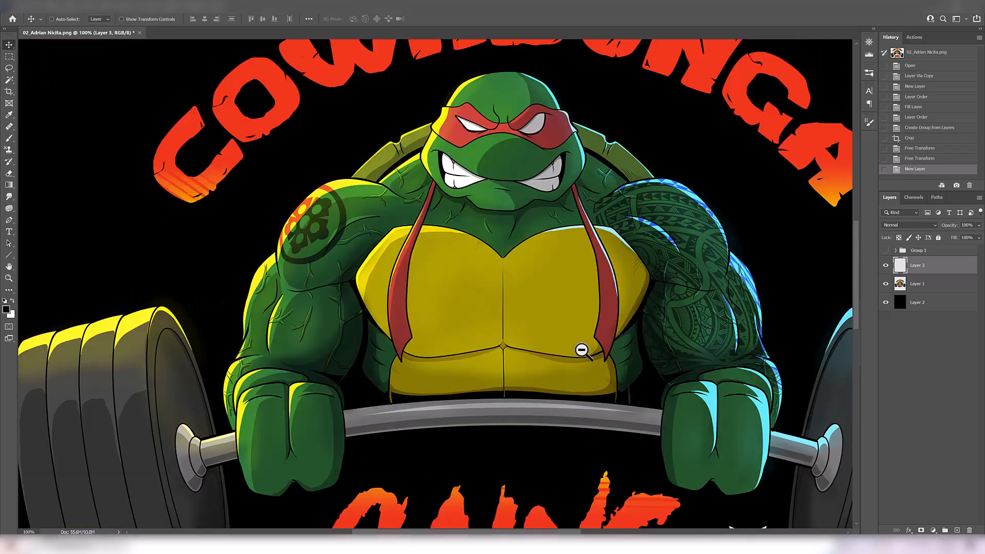
mouse_move(519, 341)
left_mouse_down()
mouse_move(478, 332)
mouse_move(498, 317)
mouse_move(494, 298)
mouse_move(571, 306)
mouse_move(563, 318)
left_mouse_up()
key("b")
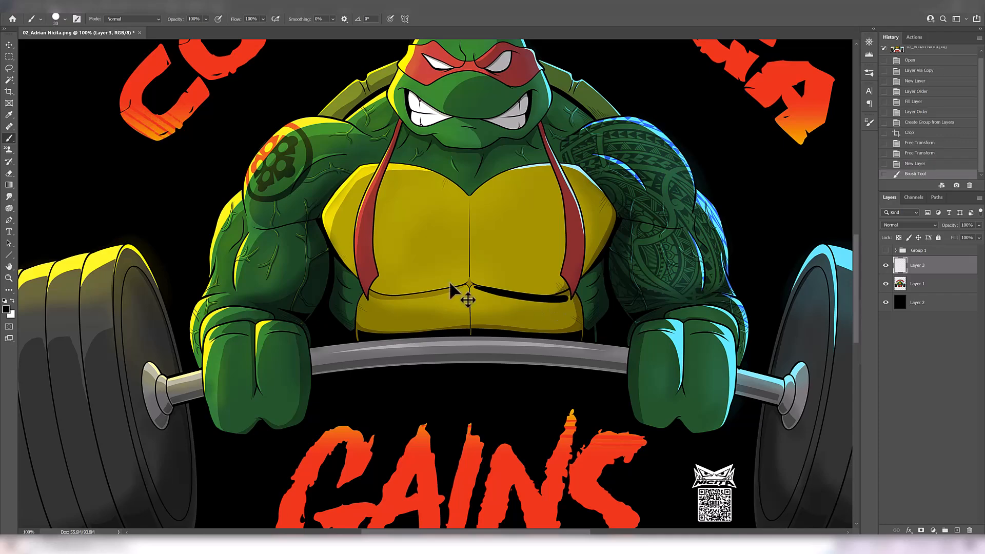
key("ctrl+z")
left_click(64, 19)
left_click(79, 272)
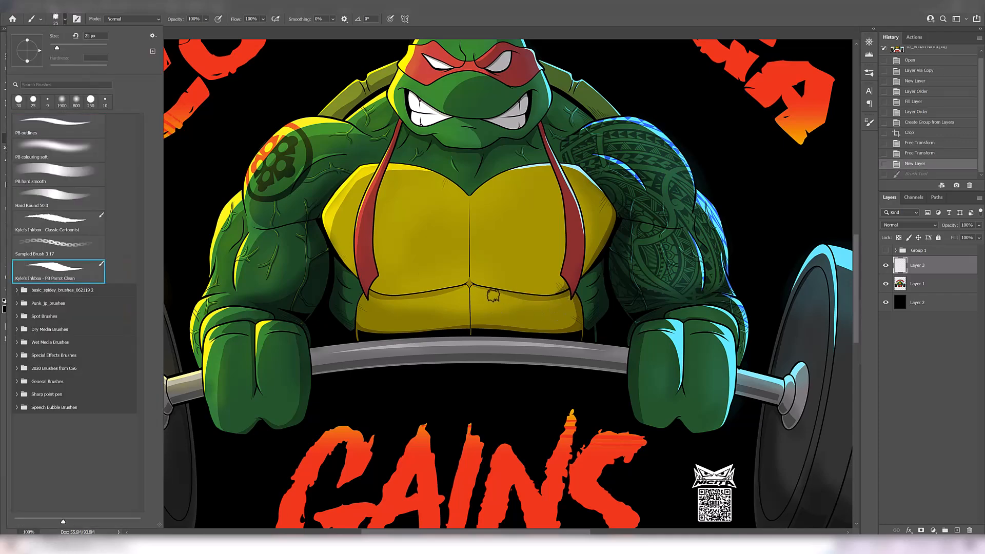
- Ink bold, tapered black shadows along the lower edges of both yellow chest plates using a larger brush
mouse_move(484, 288)
left_mouse_down()
mouse_move(569, 302)
mouse_move(601, 263)
left_mouse_up()
key("ctrl+z")
key("e")
left_click(574, 289)
key("b")
key("]")
key("]")
mouse_move(566, 303)
left_mouse_down()
mouse_move(604, 274)
mouse_move(602, 309)
left_mouse_up()
mouse_move(450, 314)
left_mouse_down()
mouse_move(363, 321)
mouse_move(330, 289)
left_mouse_up()
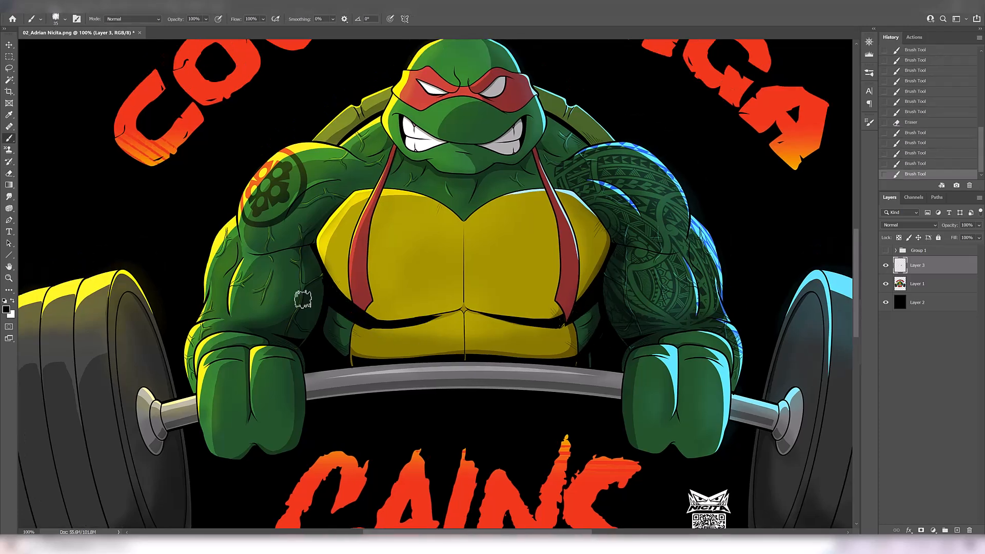
- Ink the vertical centre line of the yellow torso and clean up the strokes with the eraser
left_click(471, 382, "alt")
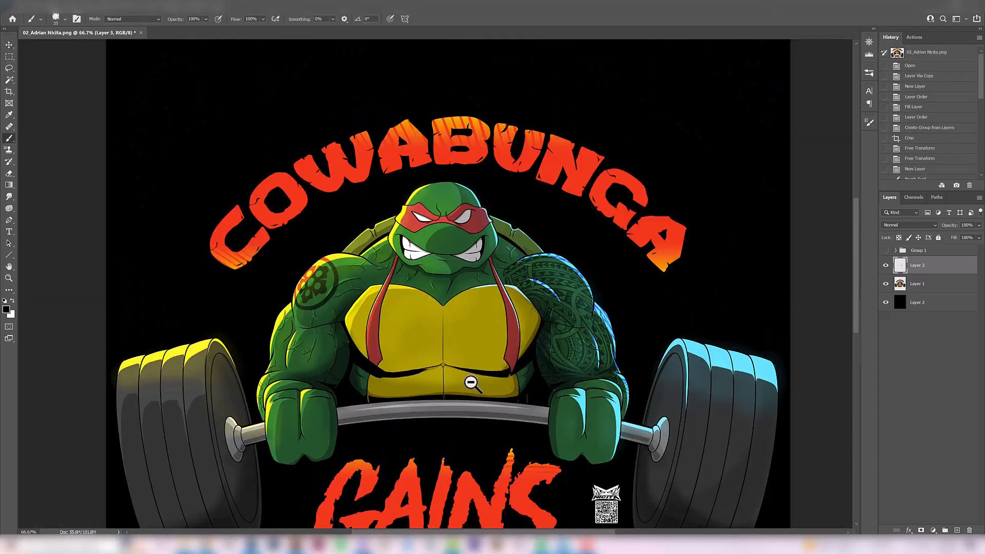
key("e")
mouse_move(414, 363)
left_mouse_down()
mouse_move(399, 379)
mouse_move(483, 370)
mouse_move(430, 347)
mouse_move(440, 351)
mouse_move(443, 317)
left_mouse_up()
key("b")
key("ctrl+z")
left_click_drag(444, 364, 443, 326)
key("e")
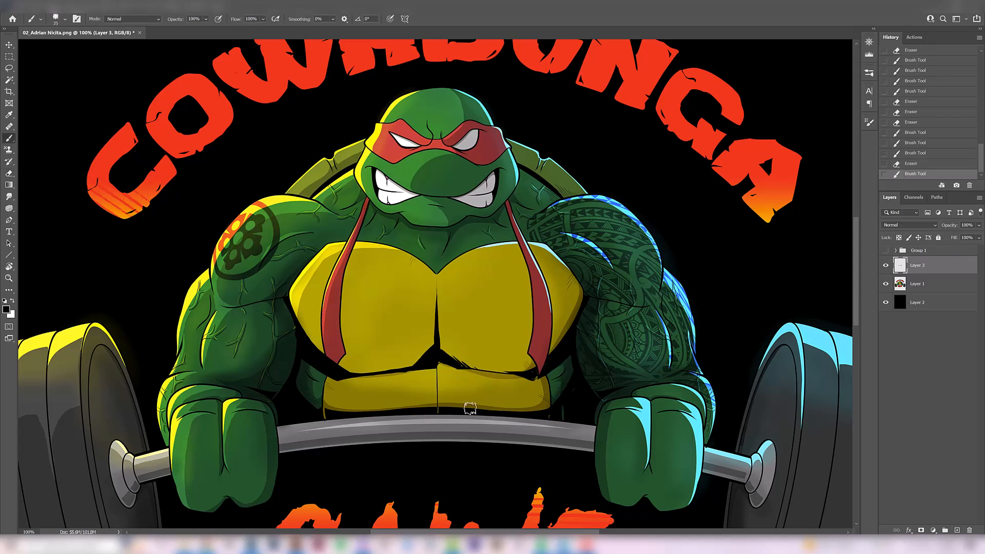
left_click_drag(315, 257, 286, 296)
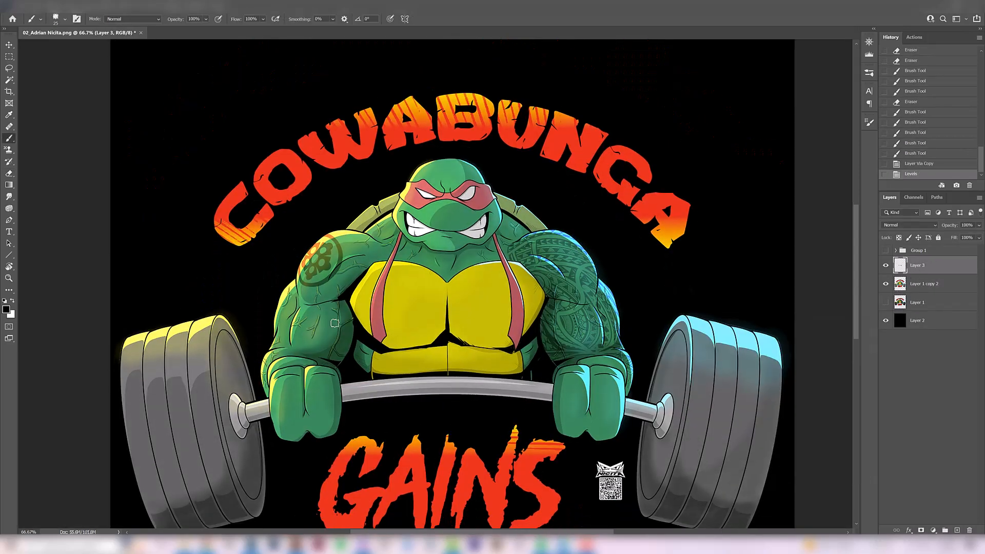
- Ink black shadows around the shoulders and inner arms beside the chest, alternating brush and eraser
mouse_move(325, 290)
left_mouse_down()
mouse_move(345, 266)
mouse_move(388, 249)
mouse_move(361, 239)
mouse_move(429, 250)
mouse_move(454, 268)
mouse_move(454, 255)
mouse_move(497, 236)
left_mouse_up()
key("e")
key("b")
key("e")
key("ctrl+z")
key("b")
key("e")
key("b")
key("ctrl+z")
- Ink angular black muscle shadows across the turtle's neck below the jaw
left_click_drag(418, 253, 430, 270)
left_click_drag(498, 248, 458, 274)
mouse_move(444, 280)
left_mouse_down()
mouse_move(414, 266)
mouse_move(453, 277)
left_mouse_up()
key("e")
key("b")
key("ctrl+z")
key("ctrl+z")
- Add black shadow marks to the shell segments behind the head, undoing the unwanted strokes
mouse_move(518, 251)
left_mouse_down()
mouse_move(547, 237)
mouse_move(523, 219)
left_mouse_up()
left_click_drag(501, 211, 517, 219)
mouse_move(520, 224)
left_mouse_down()
mouse_move(532, 234)
mouse_move(514, 219)
left_mouse_up()
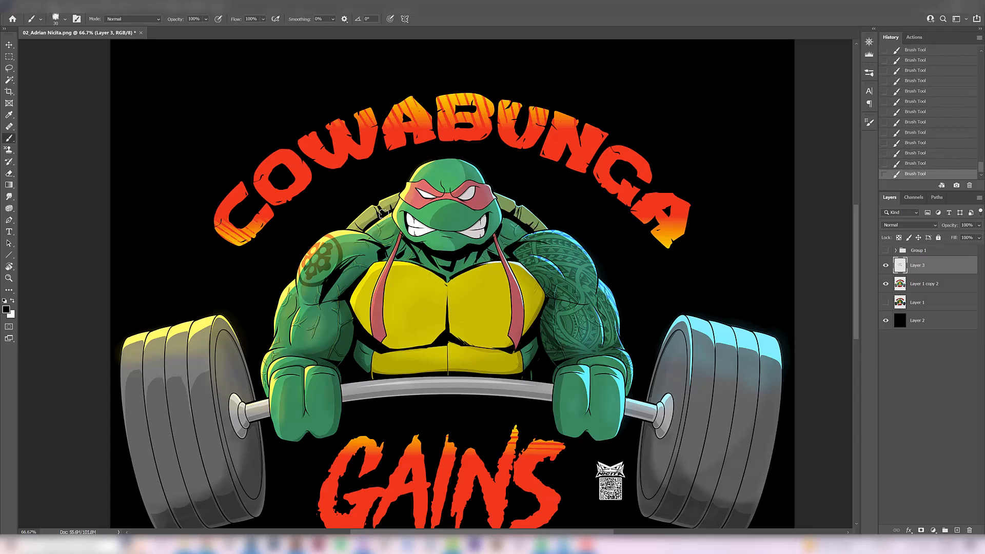
key("ctrl+z")
left_click_drag(388, 238, 394, 233)
key("ctrl+z")
key("ctrl+z")
key("ctrl+z")
- Ink heavier black shadows around the sides, lower corners and centre of the abdominal plates with a larger brush
key("]")
left_click_drag(537, 341, 530, 367)
left_click_drag(356, 342, 364, 369)
left_click_drag(505, 377, 523, 354)
left_click_drag(373, 358, 392, 376)
key("e")
mouse_move(525, 359)
left_mouse_down()
mouse_move(519, 373)
mouse_move(514, 366)
left_mouse_up()
key("b")
left_click_drag(515, 349, 497, 366)
left_click_drag(443, 349, 444, 339)
- Add tapered black crease lines to the outer edges, centre and surface of the yellow chest plates
left_click_drag(347, 294, 366, 280)
left_click_drag(539, 292, 518, 279)
key("ctrl+z")
left_click_drag(441, 285, 420, 280)
left_click_drag(451, 287, 468, 285)
left_click_drag(453, 313, 470, 311)
left_click_drag(397, 305, 384, 308)
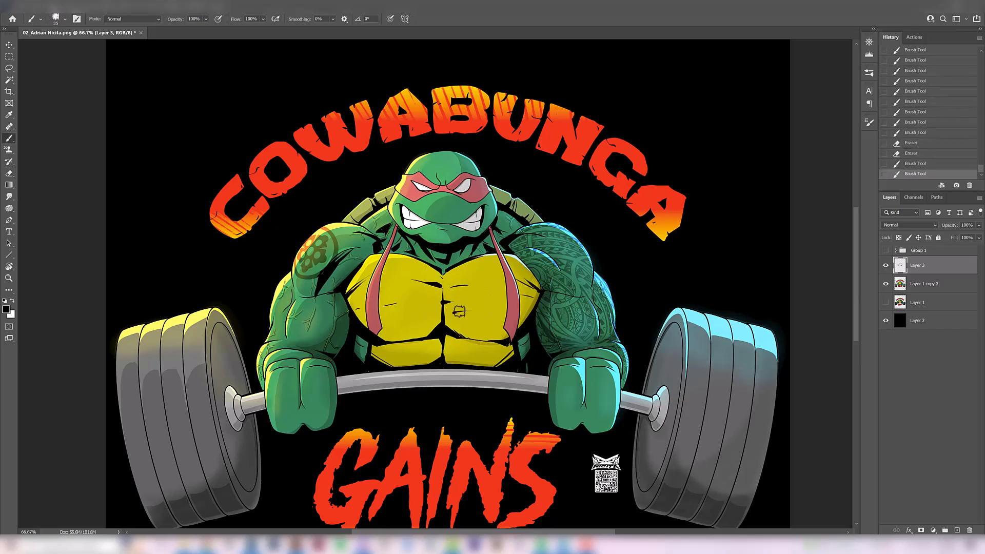
- Ink black muscle shadows on the upper arm with the tribal tattoo, undoing the unwanted strokes
scroll(562, 288, "down", 1)
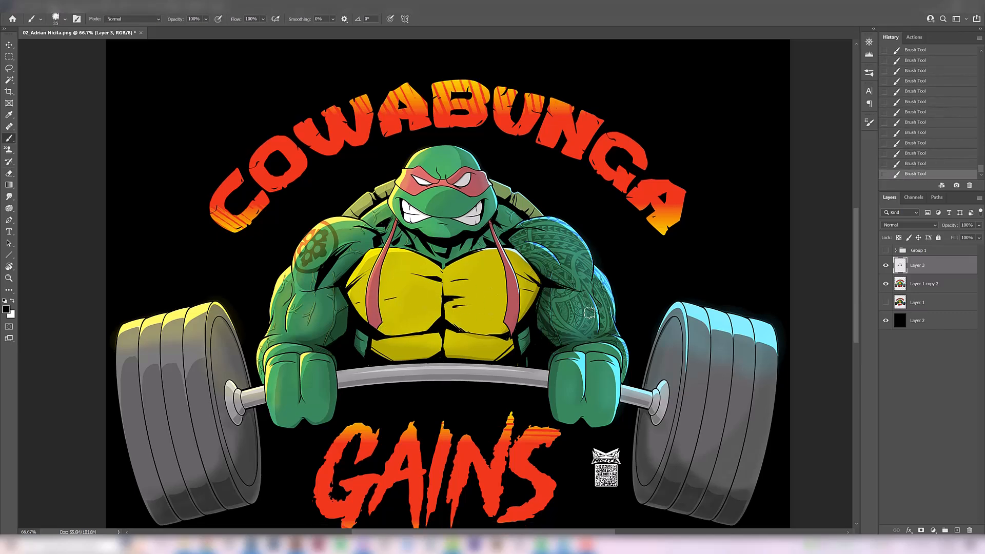
left_click_drag(576, 289, 563, 264)
key("ctrl+z")
key("ctrl+z")
key("ctrl+z")
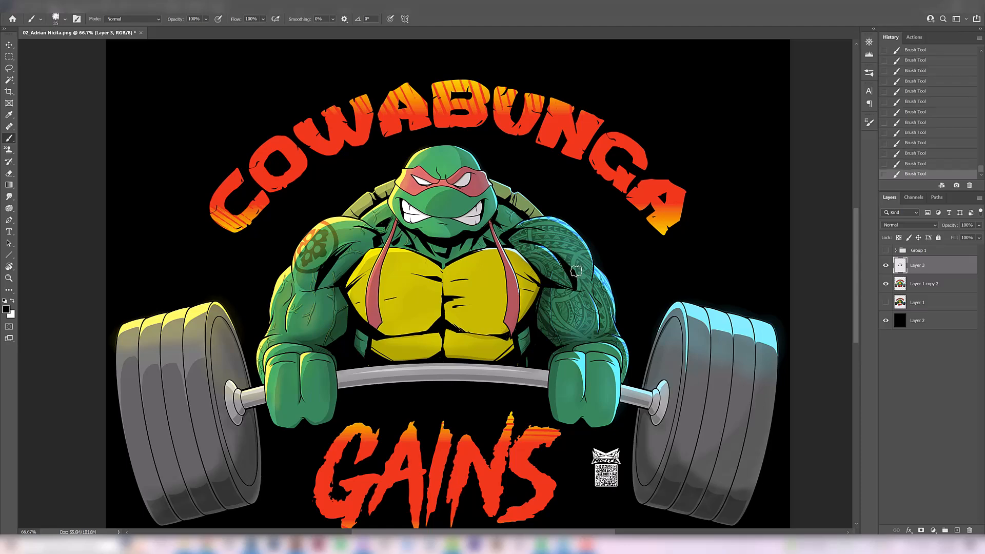
mouse_move(590, 260)
left_mouse_down()
mouse_move(591, 291)
mouse_move(590, 270)
left_mouse_up()
key("ctrl+z")
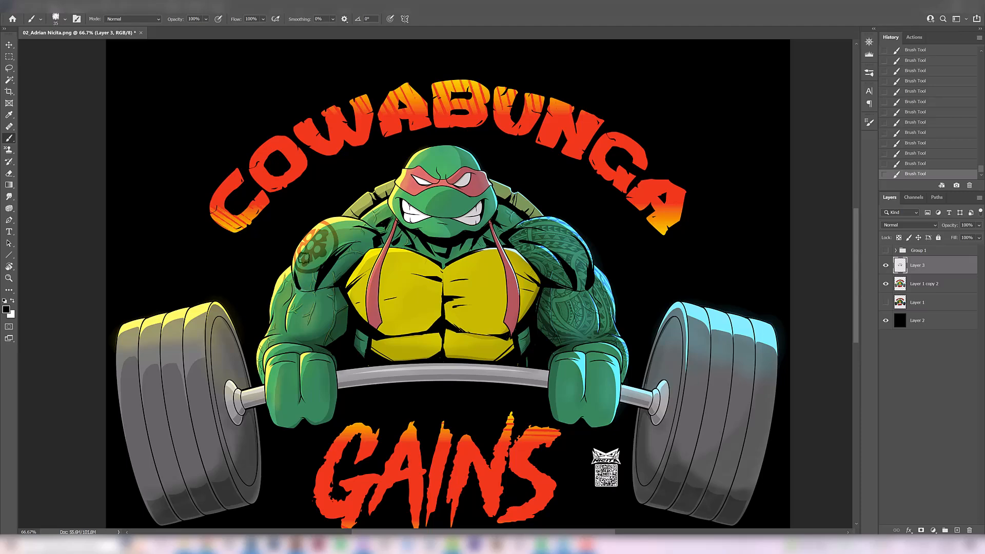
- Ink black muscle shadows on the upper arm below the round shoulder emblem
key("ctrl+z")
mouse_move(299, 291)
left_mouse_down()
mouse_move(302, 236)
mouse_move(302, 285)
left_mouse_up()
key("ctrl+z")
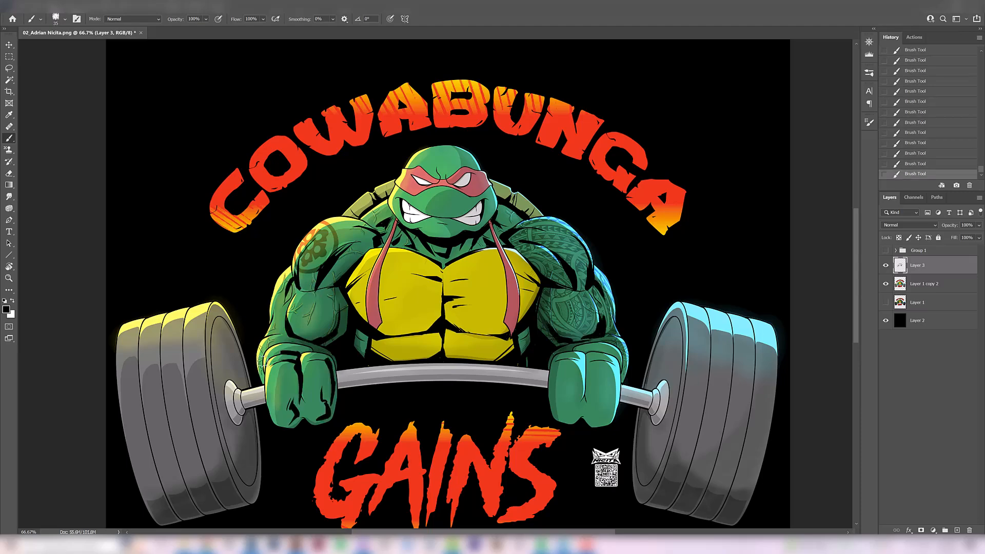
- Ink black creases on the wrist and fingers of the fist beneath the round-emblem arm
key("ctrl+z")
left_click_drag(298, 356, 279, 357)
key("ctrl+z")
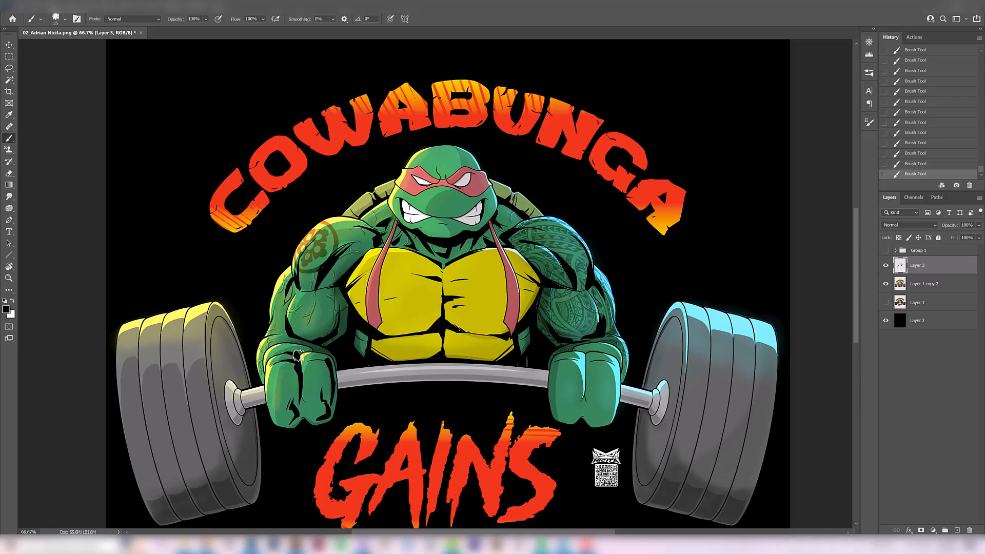
key("ctrl+z")
mouse_move(305, 351)
left_mouse_down()
mouse_move(314, 362)
mouse_move(302, 345)
left_mouse_up()
key("ctrl+z")
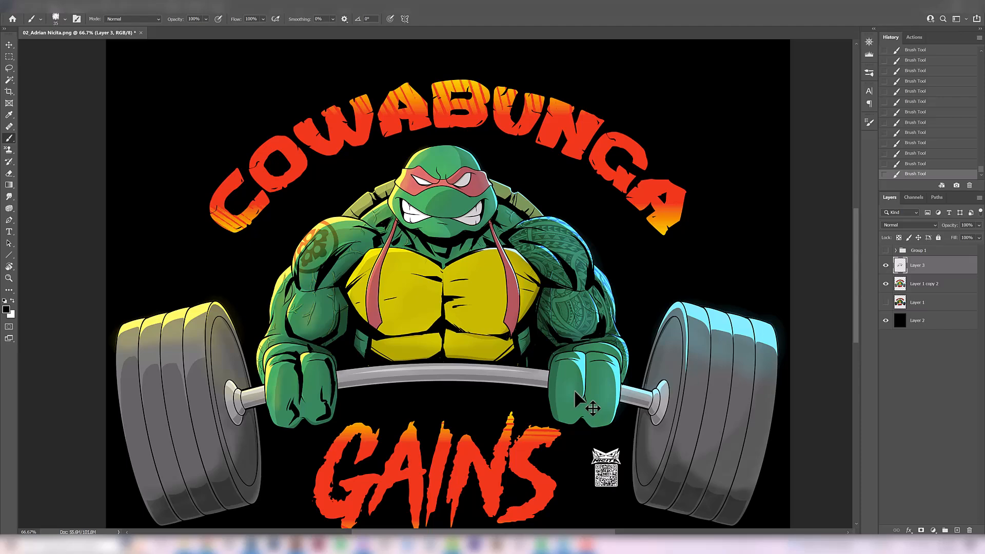
- Ink black creases around the wrist above the fist of the tribal-tattooed arm
scroll(581, 374, "up", 1)
left_click_drag(583, 378, 594, 315)
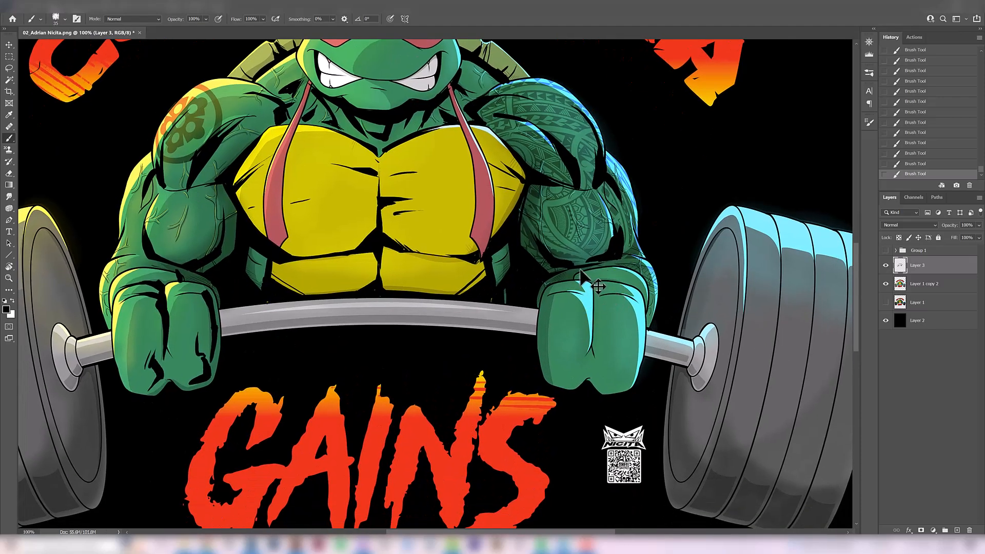
mouse_move(581, 283)
left_mouse_down()
mouse_move(587, 262)
mouse_move(577, 280)
mouse_move(579, 260)
mouse_move(601, 279)
left_mouse_up()
key("ctrl+z")
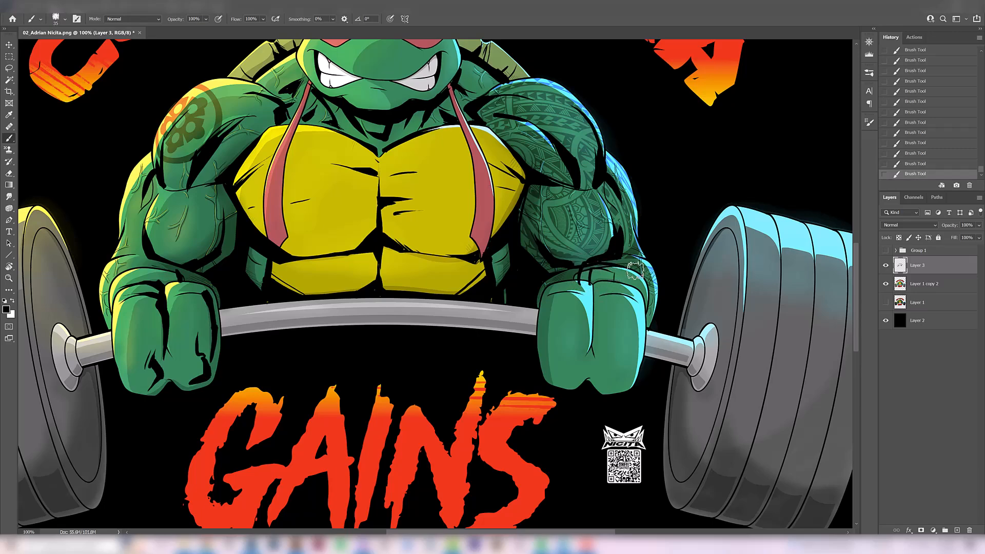
left_click(616, 276, "alt")
left_click_drag(625, 276, 588, 269)
left_click_drag(582, 286, 592, 293)
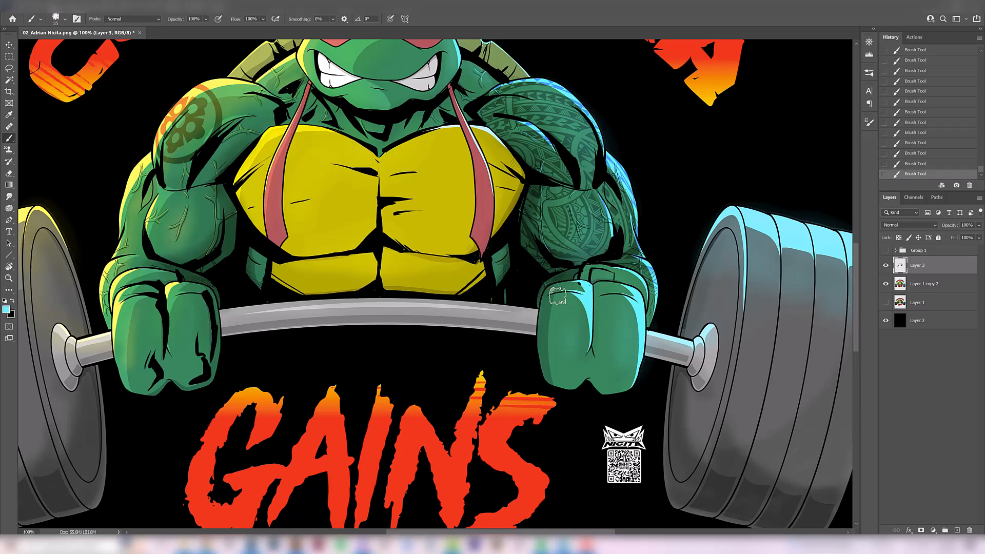
left_click(614, 273, "alt")
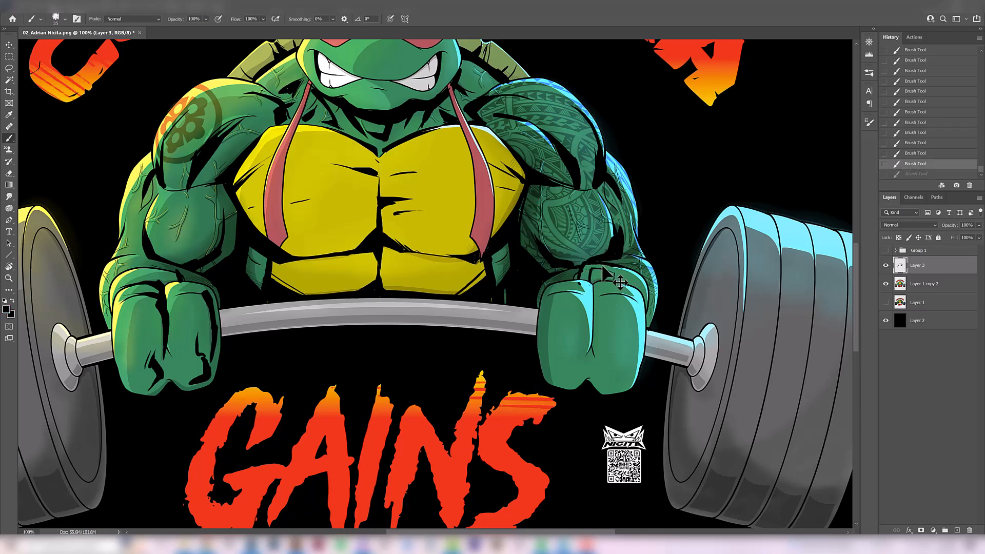
left_click_drag(660, 315, 646, 276)
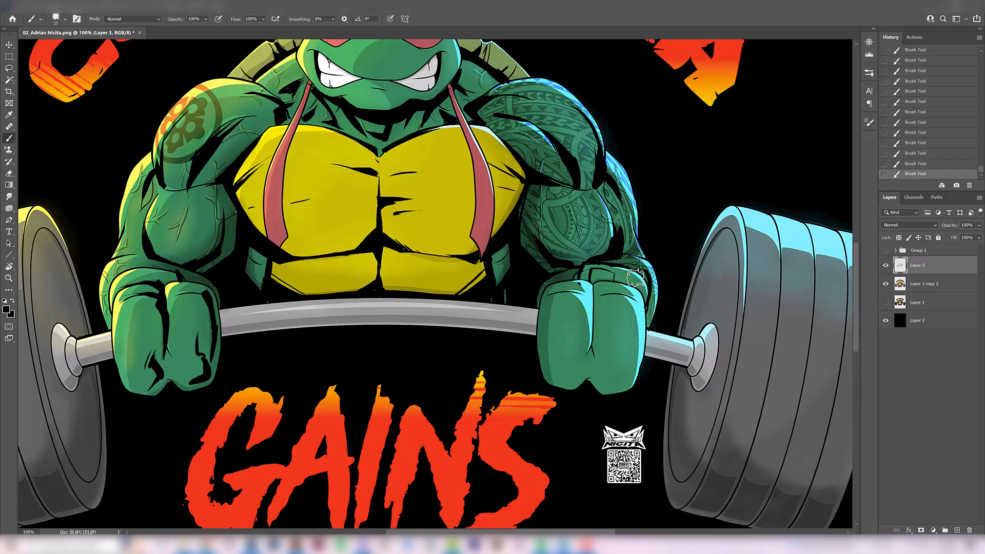
- Restore the default black foreground colour and ink crease lines across the knuckles of the tribal-tattooed arm's fist
left_click(646, 296, "alt")
key("ctrl+z")
left_click_drag(635, 302, 632, 293)
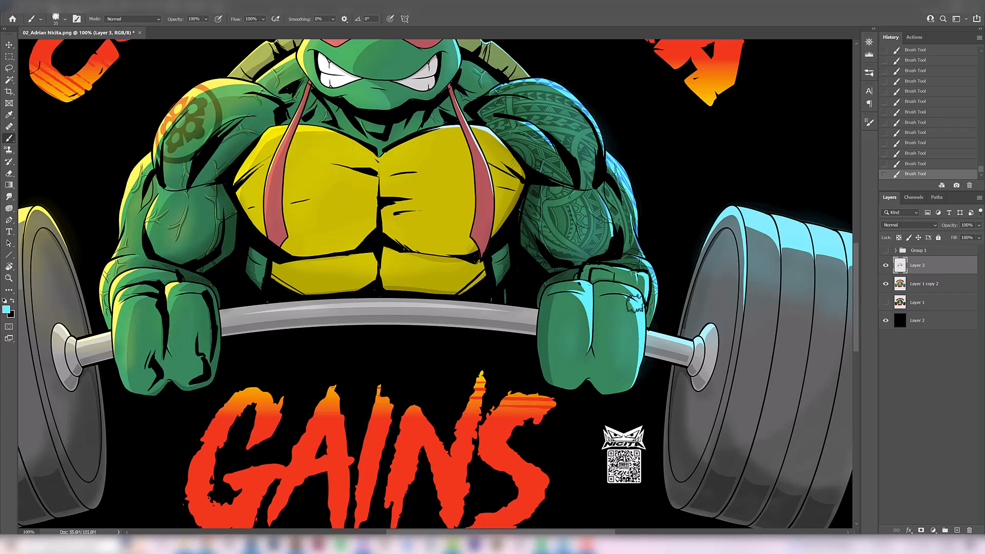
key("ctrl+z")
key("d")
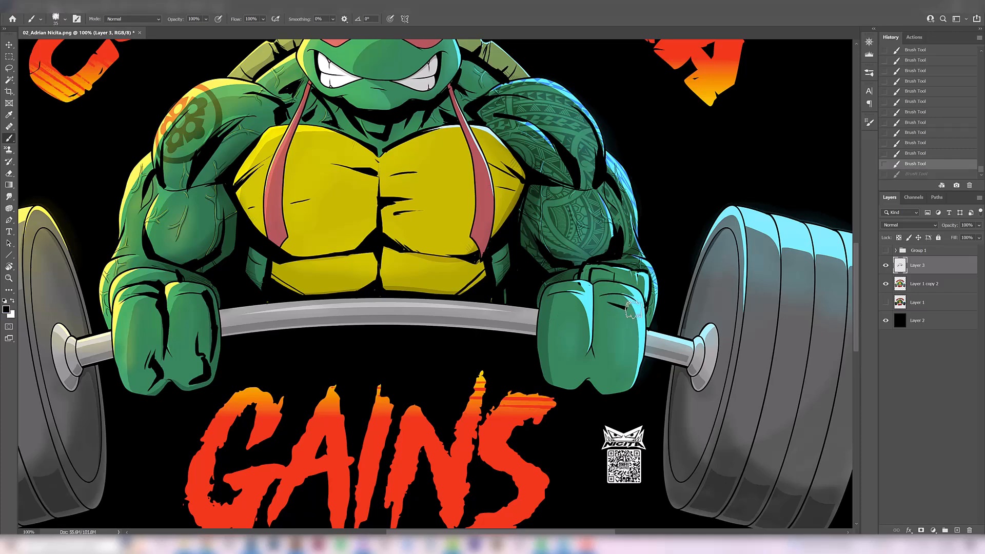
left_click_drag(622, 307, 638, 307)
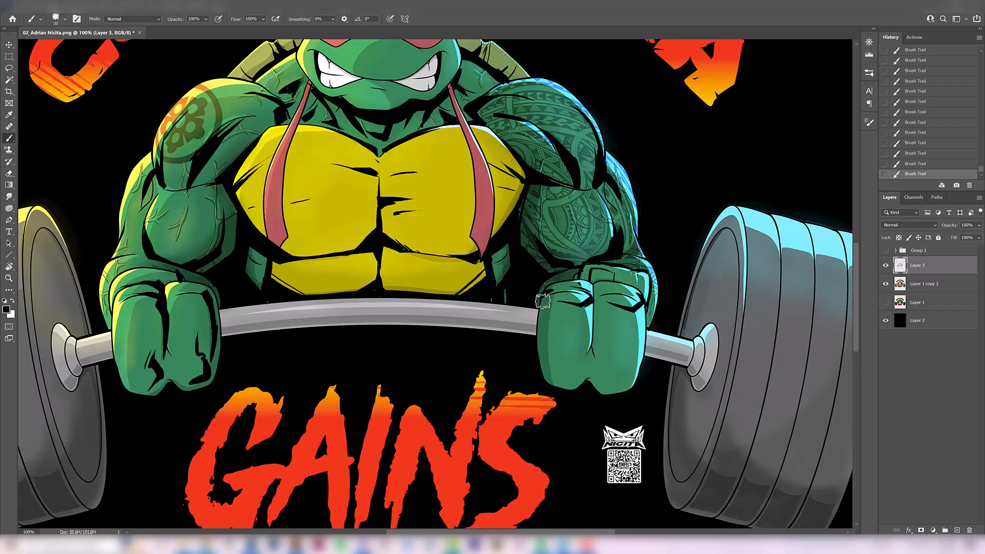
- Ink a black shadow down the inner side of the tribal-tattooed arm's fist and try strokes between its fingers
left_click_drag(541, 300, 535, 369)
key("ctrl+z")
left_click_drag(537, 306, 545, 365)
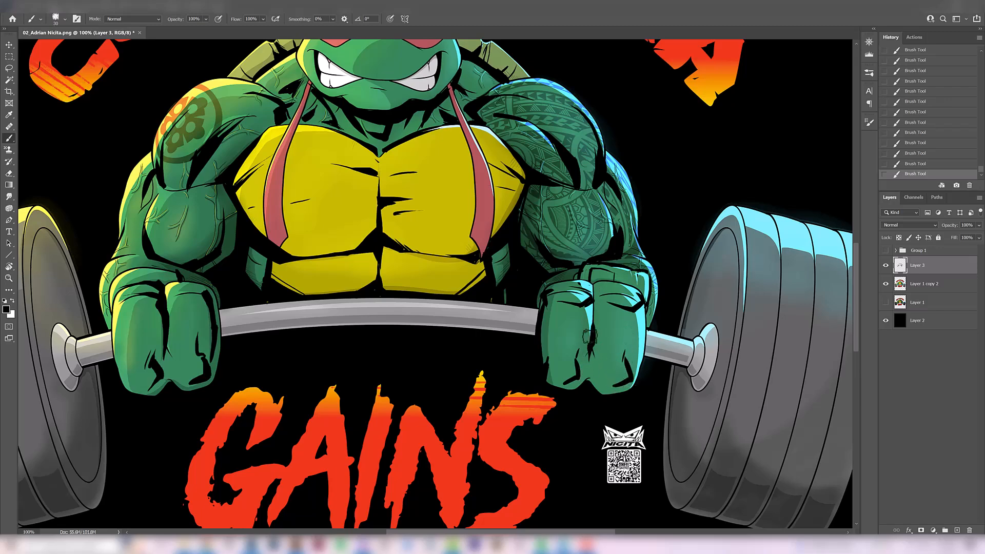
left_click_drag(594, 283, 592, 321)
key("ctrl+z")
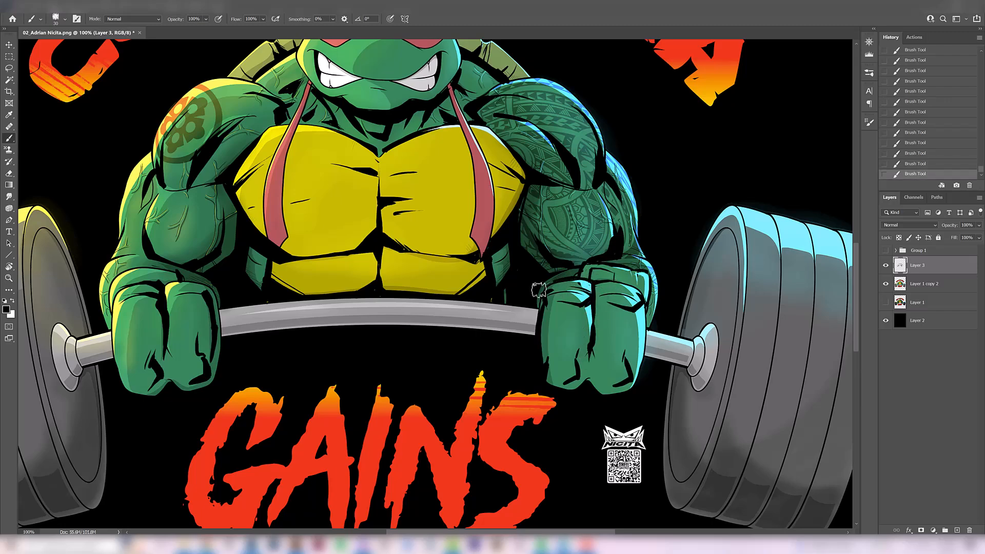
- Thicken the dividing lines between the plates of the blue-lit barbell weight with tapered black strokes
key("ctrl+minus")
left_click_drag(611, 471, 641, 397)
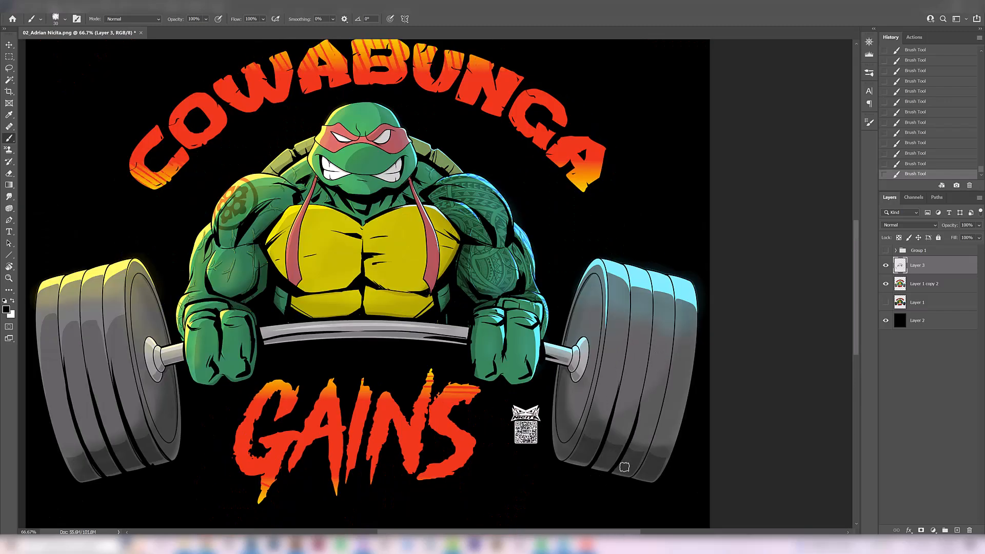
left_click_drag(657, 455, 665, 395)
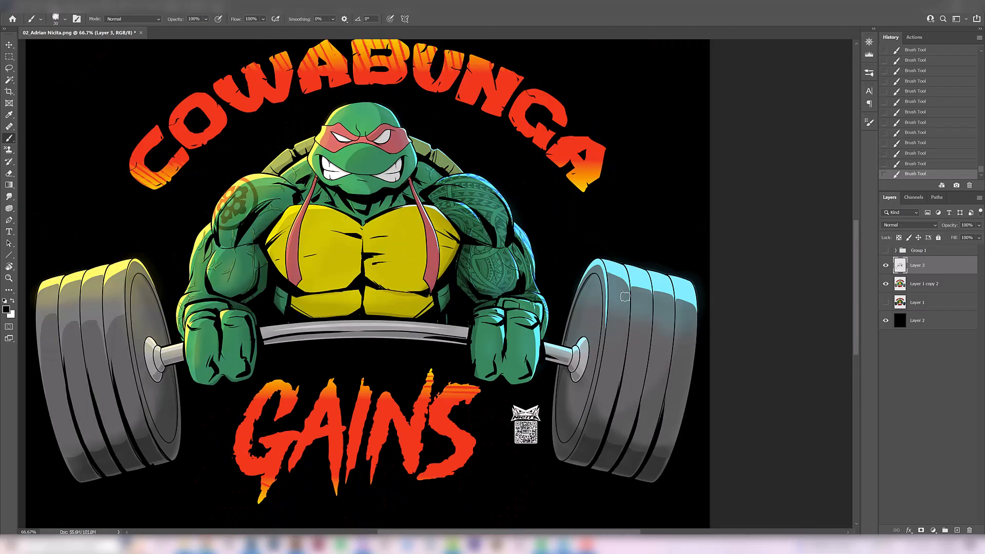
left_click_drag(635, 426, 648, 337)
key("ctrl+z")
left_click_drag(636, 426, 648, 337)
key("ctrl+z")
key("ctrl+shift+z")
key("ctrl+z")
key("ctrl+shift+z")
- Ink a black shadow along the inner rim of the blue-lit weight and below its bar collar
left_click_drag(658, 432, 675, 354)
key("ctrl+z")
left_click_drag(561, 438, 571, 342)
key("ctrl+z")
left_click_drag(561, 436, 566, 361)
key("ctrl+z")
left_click_drag(562, 439, 564, 364)
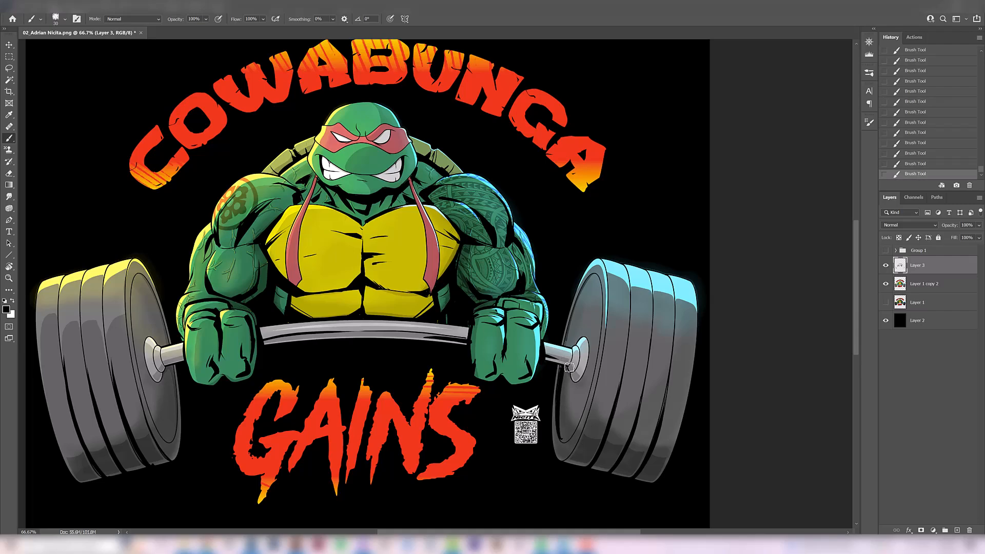
scroll(569, 379, "up", 1)
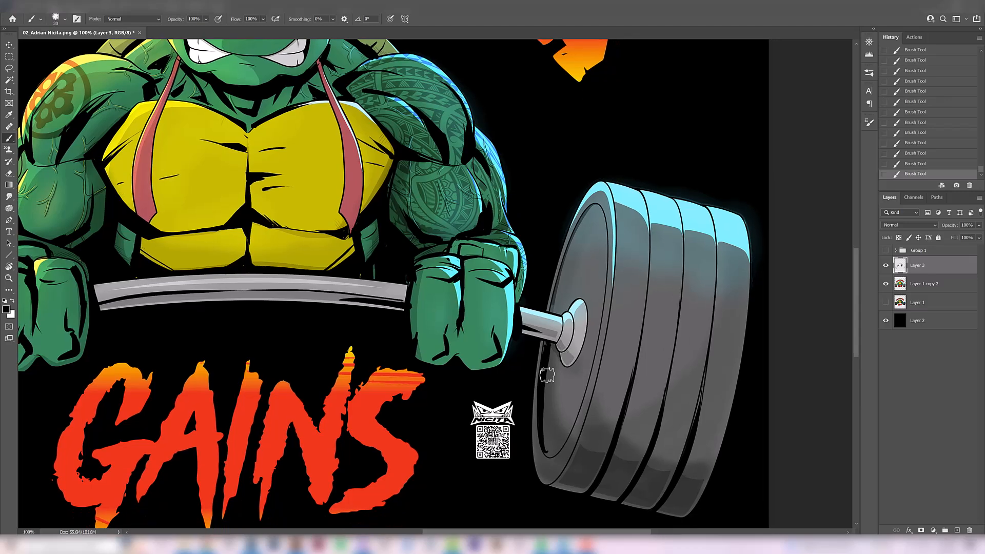
key("ctrl+z")
mouse_move(543, 385)
left_mouse_down()
mouse_move(563, 368)
mouse_move(557, 357)
left_mouse_up()
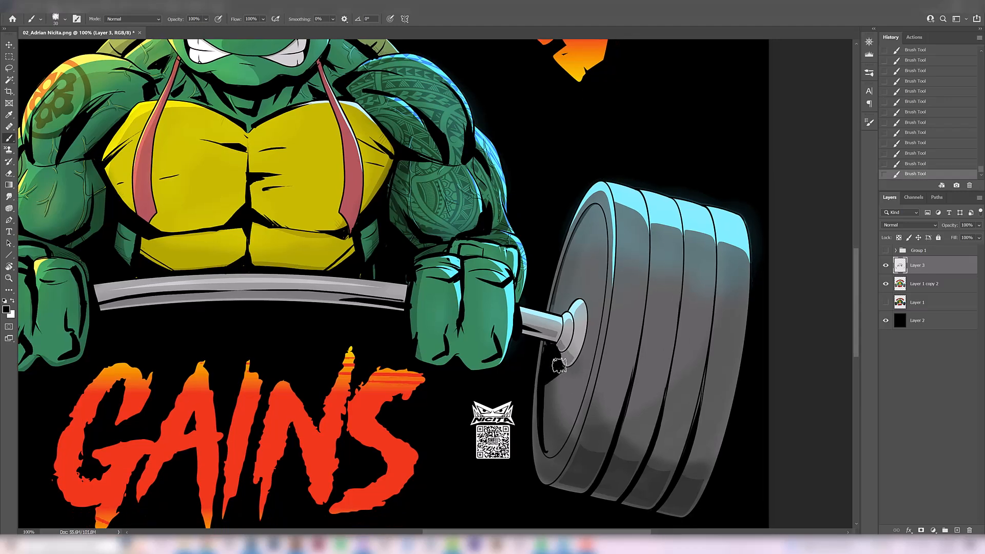
- Ink a matching black shadow along the inner rim of the yellow-lit weight below its bar collar
left_click_drag(286, 340, 416, 261)
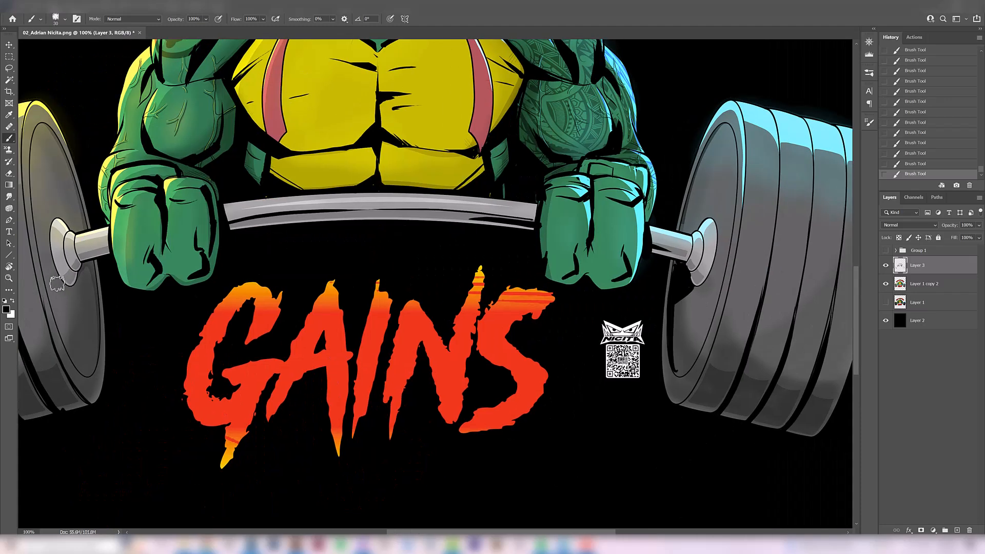
key("ctrl+z")
mouse_move(86, 296)
left_mouse_down()
mouse_move(95, 299)
mouse_move(84, 267)
mouse_move(83, 289)
mouse_move(86, 270)
mouse_move(95, 292)
mouse_move(85, 279)
left_mouse_up()
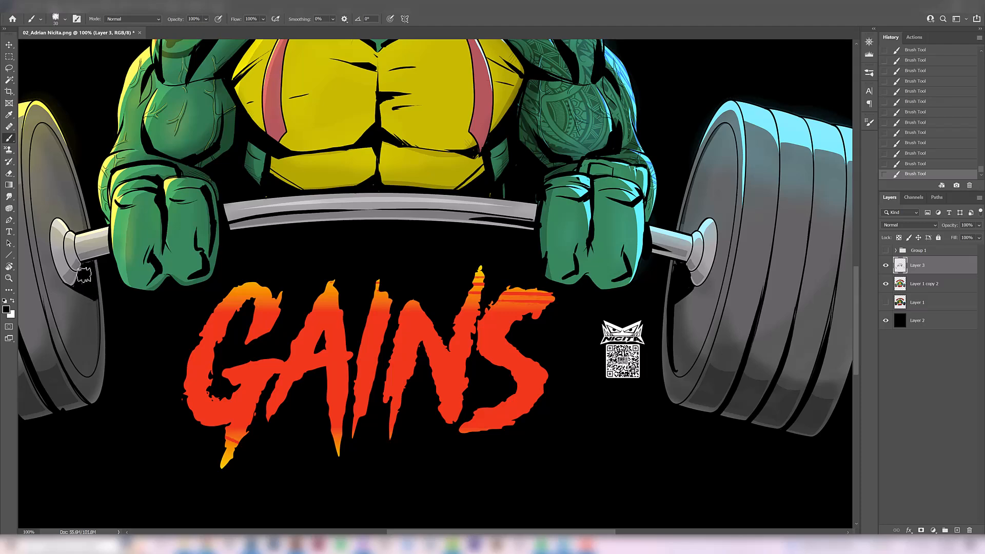
left_click_drag(94, 373, 83, 276)
key("ctrl+z")
left_click_drag(92, 372, 88, 283)
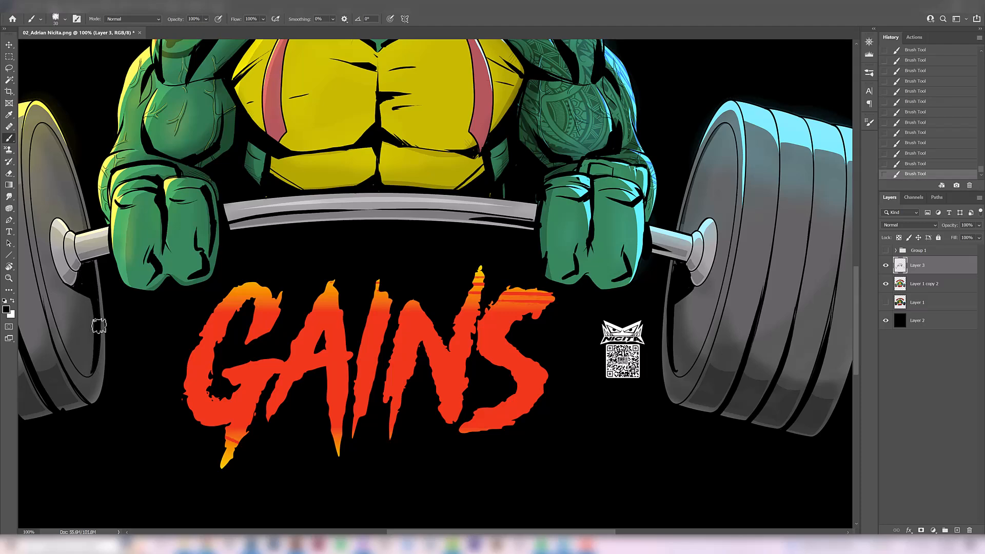
- Ink tapered black strokes along the upper rim of the yellow-lit weight's inner face, undoing rejected attempts
left_click_drag(71, 233, 110, 345)
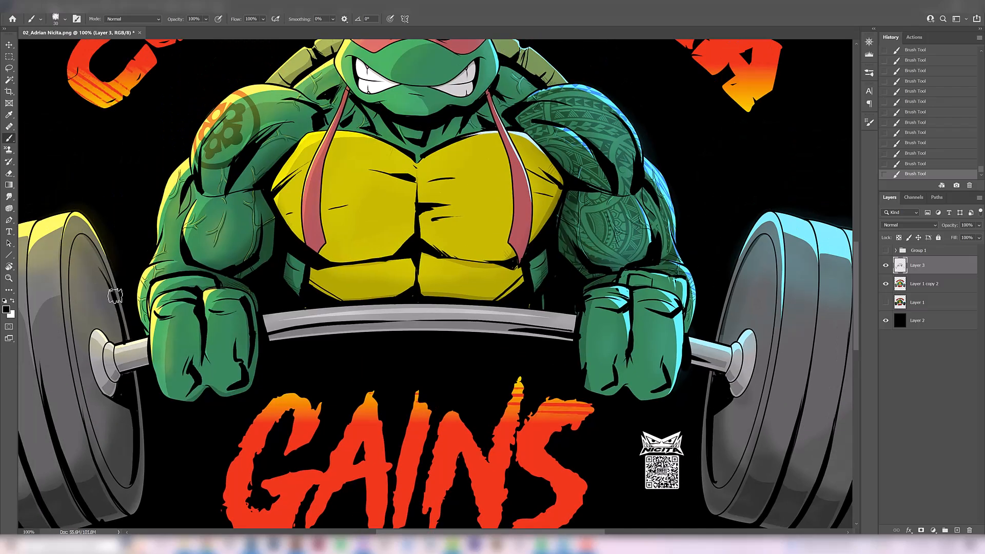
key("ctrl+z")
mouse_move(106, 274)
left_mouse_down()
mouse_move(77, 239)
mouse_move(82, 331)
left_mouse_up()
key("ctrl+z")
left_click_drag(80, 238, 80, 344)
- Thicken the black outline around the turtle's blue-lit eye with bold angular strokes, undoing rejected ones
scroll(206, 302, "down", 3)
scroll(256, 318, "up", 2)
left_click(475, 174)
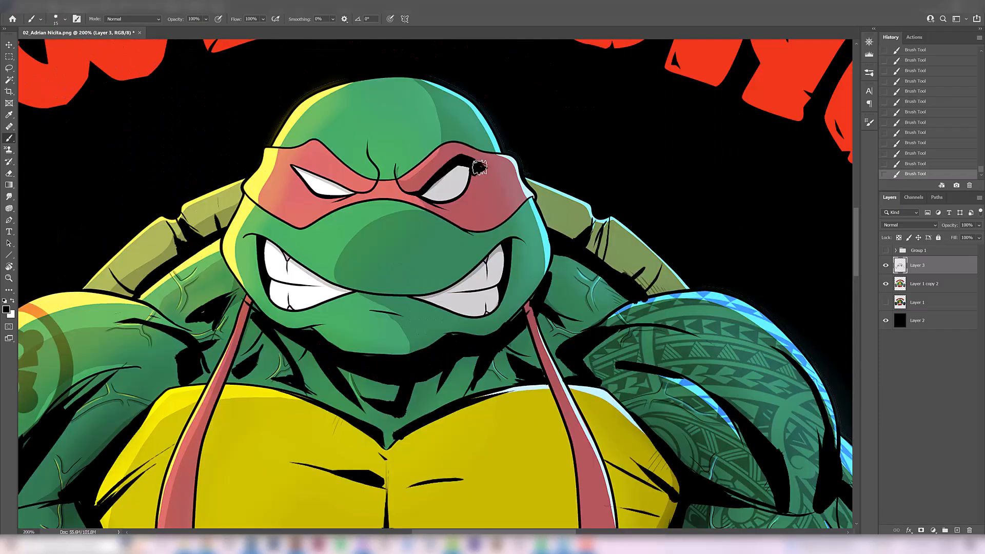
mouse_move(422, 198)
left_mouse_down()
mouse_move(449, 210)
mouse_move(472, 196)
left_mouse_up()
key("ctrl+z")
key("ctrl+z")
key("ctrl+z")
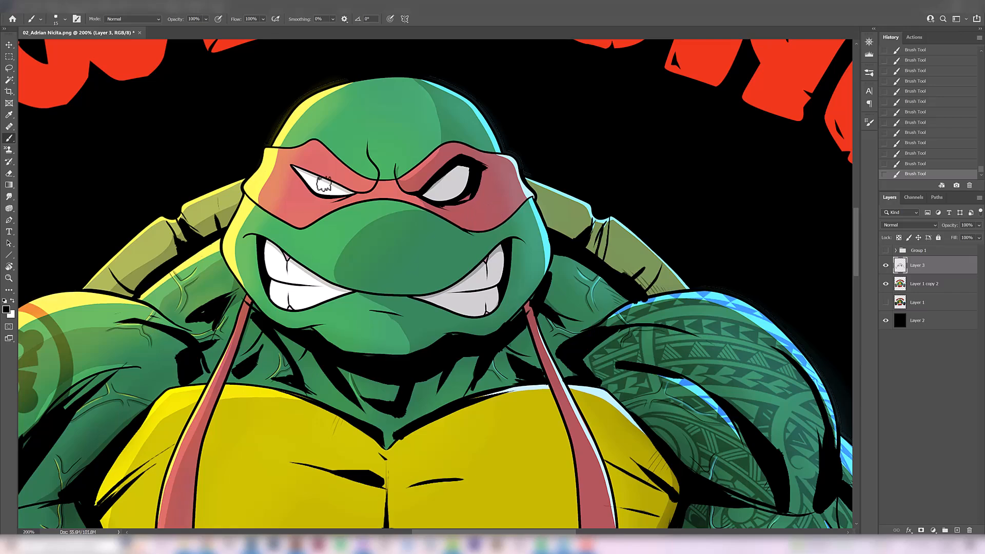
- Ink a matching heavy black outline around the turtle's yellow-lit eye, extending its outer corner, and undo rejected strokes
mouse_move(359, 193)
left_mouse_down()
mouse_move(288, 167)
mouse_move(359, 192)
left_mouse_up()
key("ctrl+z")
key("ctrl+z")
left_click_drag(289, 165, 356, 193)
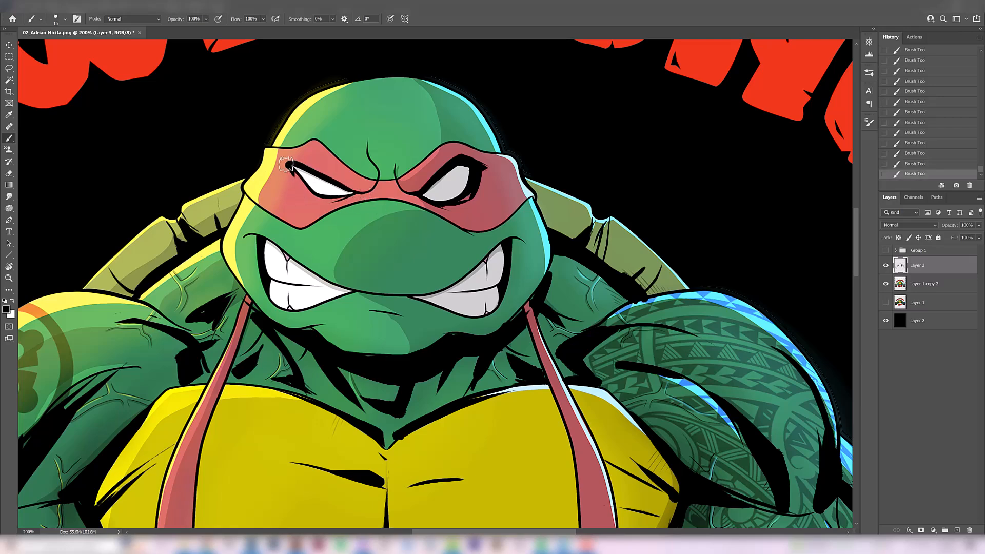
left_click_drag(283, 167, 295, 177)
key("ctrl+z")
left_click_drag(296, 175, 314, 199)
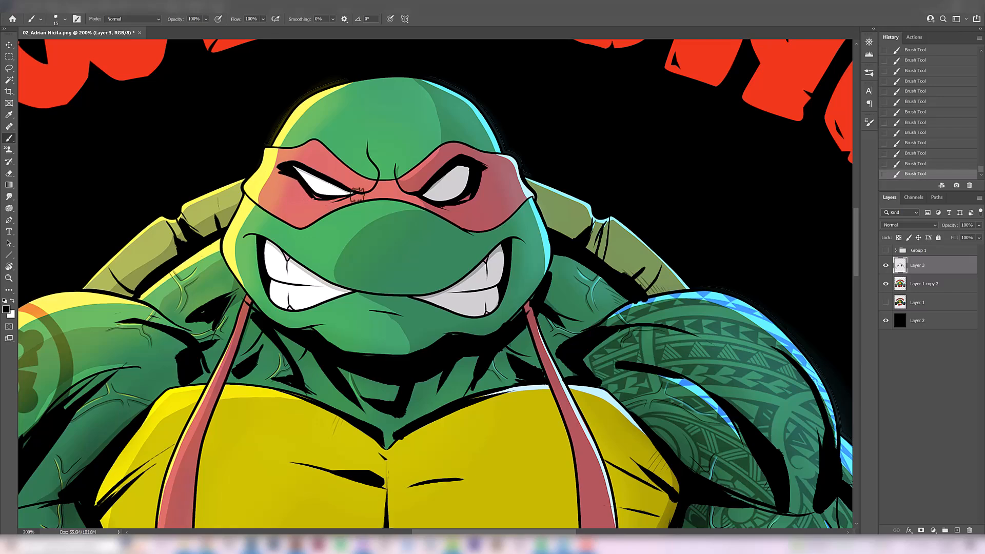
key("ctrl+z")
key("ctrl+shift+z")
key("ctrl+z")
- Ink short tapered creases on the red mask between the eyes and at its outer side, undoing rejected strokes
left_click_drag(360, 194, 379, 195)
left_click_drag(279, 187, 295, 180)
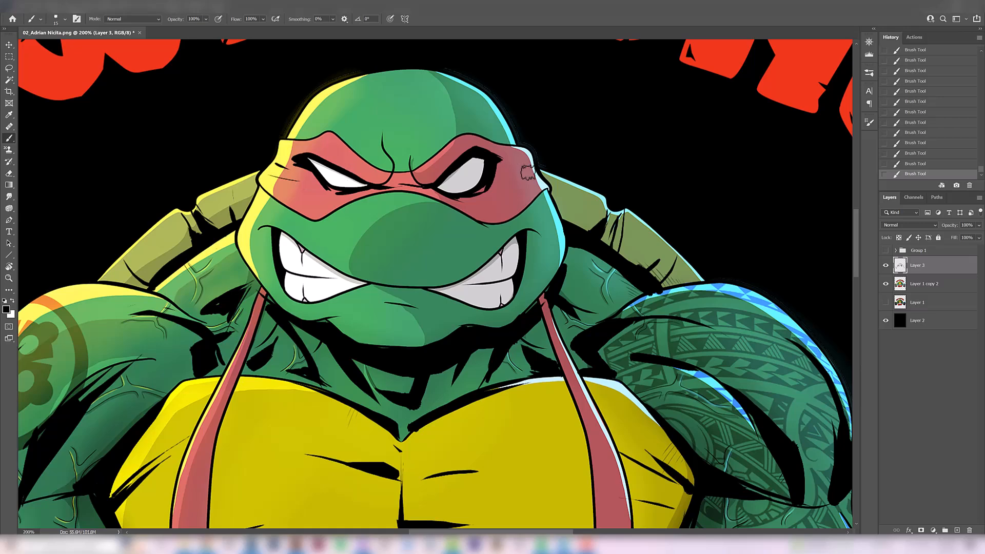
left_click_drag(508, 168, 531, 164)
mouse_move(520, 177)
left_mouse_down()
mouse_move(534, 184)
mouse_move(532, 173)
mouse_move(513, 167)
left_mouse_up()
key("ctrl+z")
key("ctrl+z")
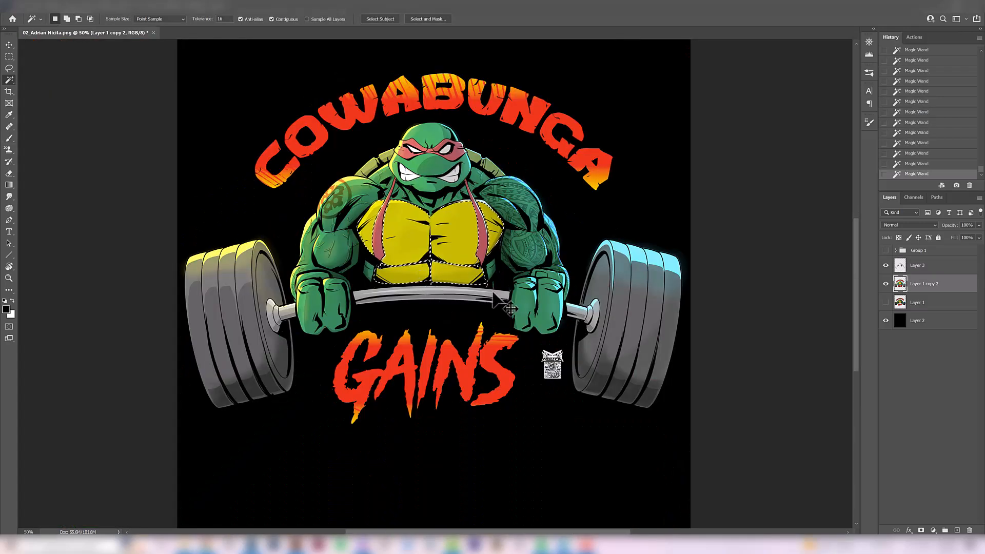
- Copy the selected yellow chest plates to a new layer and set its hue to -9 and saturation to -21
key("ctrl+j")
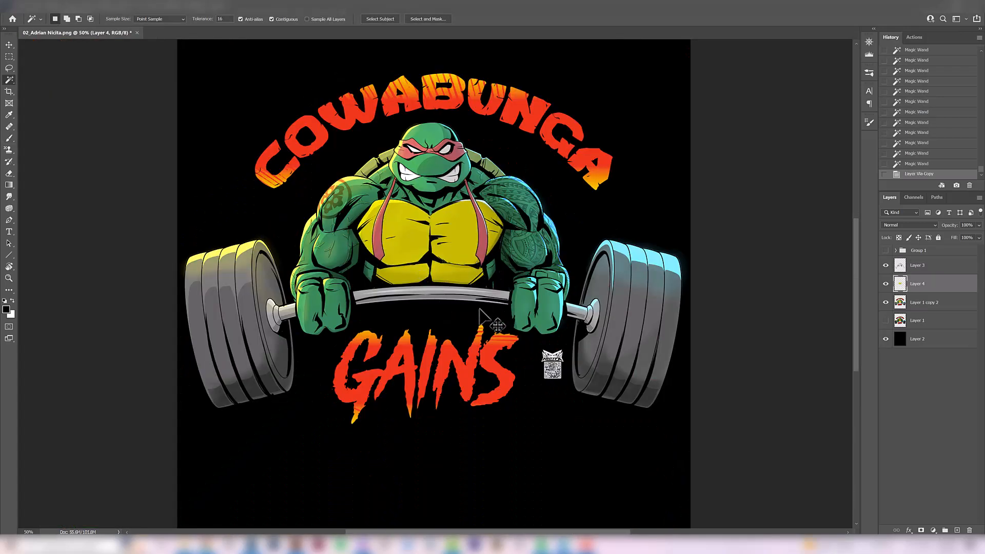
key("ctrl+u")
left_click_drag(658, 222, 655, 222)
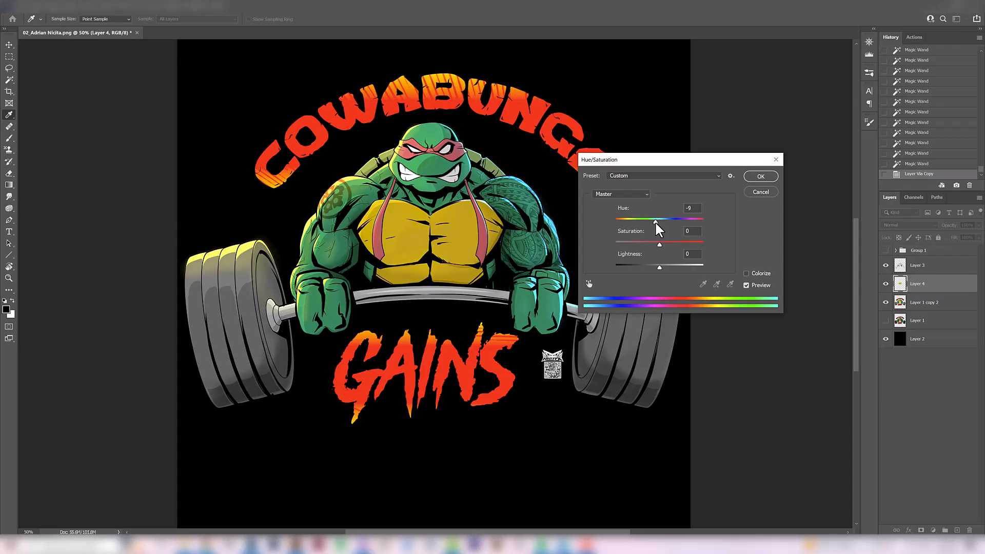
left_click_drag(653, 245, 653, 250)
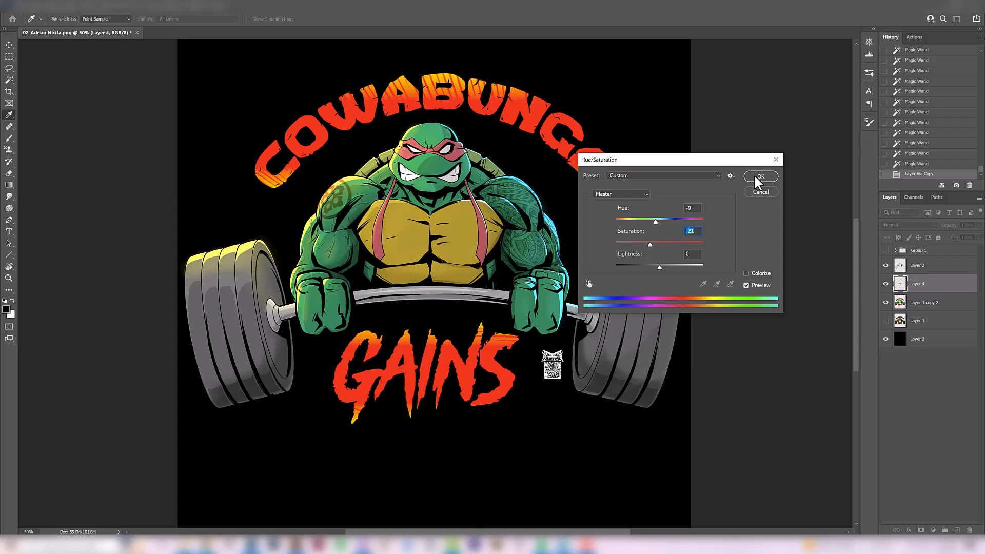
left_click(755, 176)
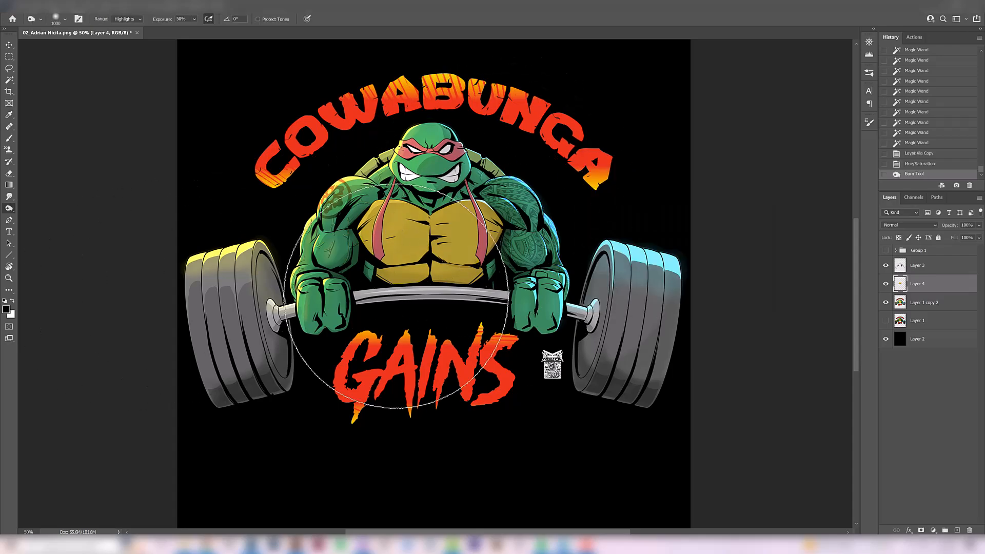
- Darken the chest plates with broad Burn strokes using the Highlights range at 50% exposure
left_click_drag(396, 297, 282, 245)
left_click_drag(519, 180, 287, 270)
key("ctrl+z")
left_click_drag(544, 199, 262, 341)
key("ctrl+z")
key("ctrl+shift+z")
- Brighten the chest plates with broad Dodge strokes using the Highlights range at 30% exposure
right_click(10, 215)
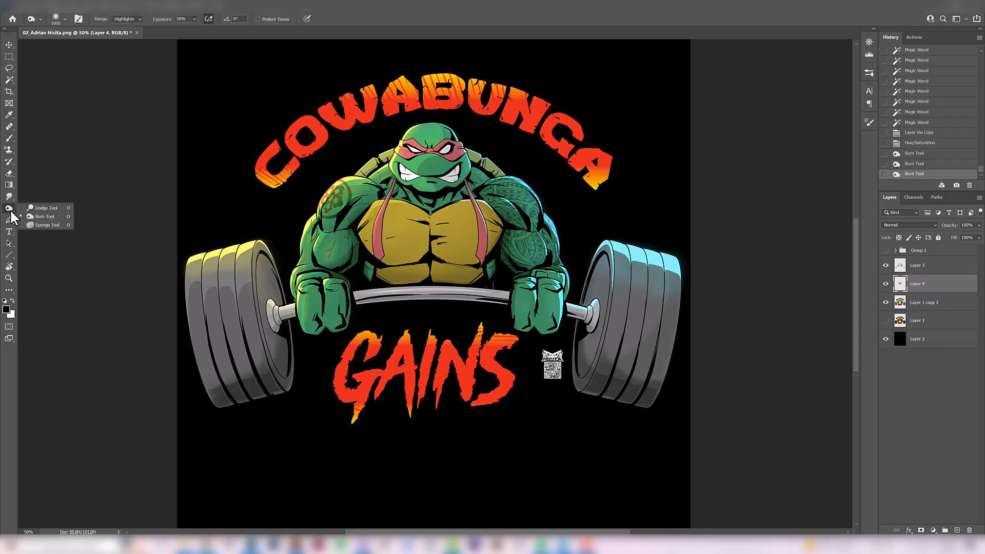
left_click(34, 206)
left_click(123, 19)
left_click(120, 43)
left_click_drag(508, 209, 321, 268)
key("ctrl+z")
key("ctrl+shift+z")
left_click_drag(397, 247, 539, 218)
key("ctrl+z")
key("ctrl+shift+z")
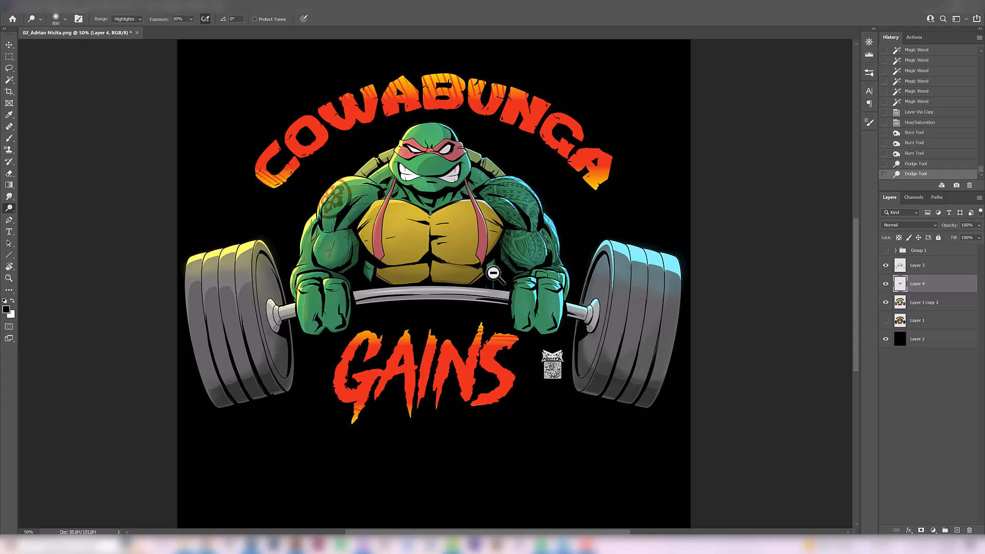
- Compare the chest with and without the recoloring by toggling Layer 4's visibility
key("ctrl+minus")
left_click(886, 284)
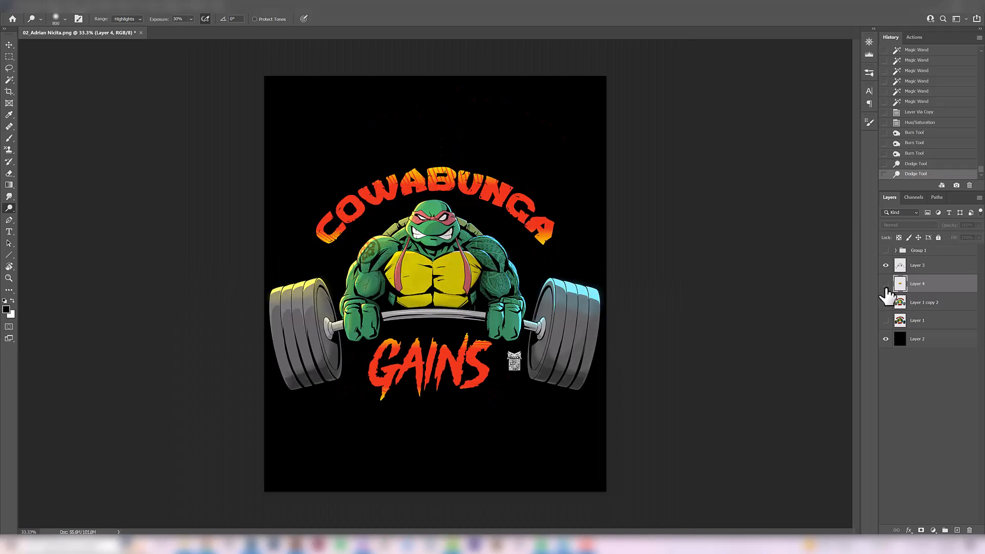
key("ctrl+plus")
key("ctrl+plus")
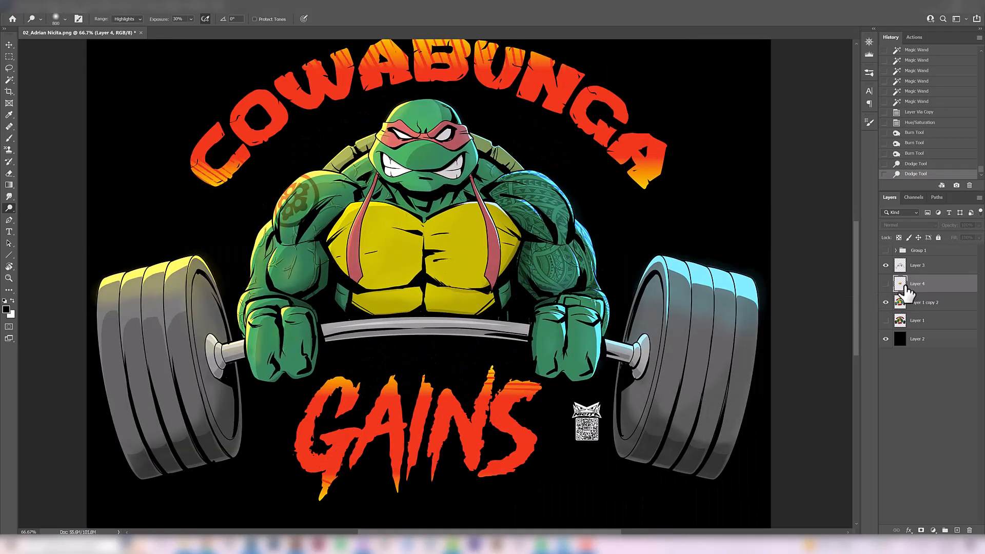
left_click(886, 284)
left_click(886, 284)
left_click(886, 284)
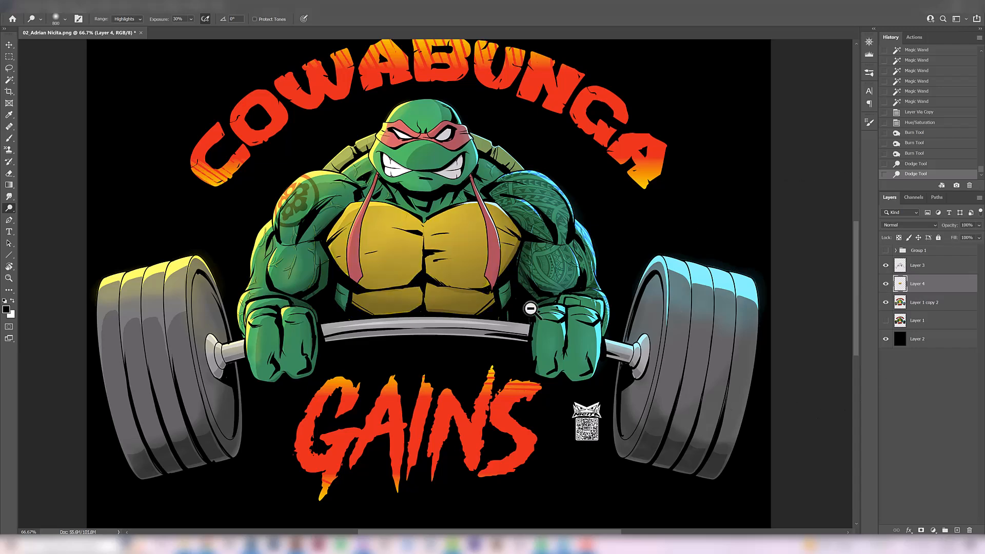
- Merge the recolored chest on Layer 4 with the Layer 1 copy 2 artwork
key("ctrl+minus")
key("v")
left_click(918, 302, "shift")
key("ctrl+e")
- Show the original Layer 1 underneath and compare it with the merged artwork by toggling Layer 4
left_click(886, 284)
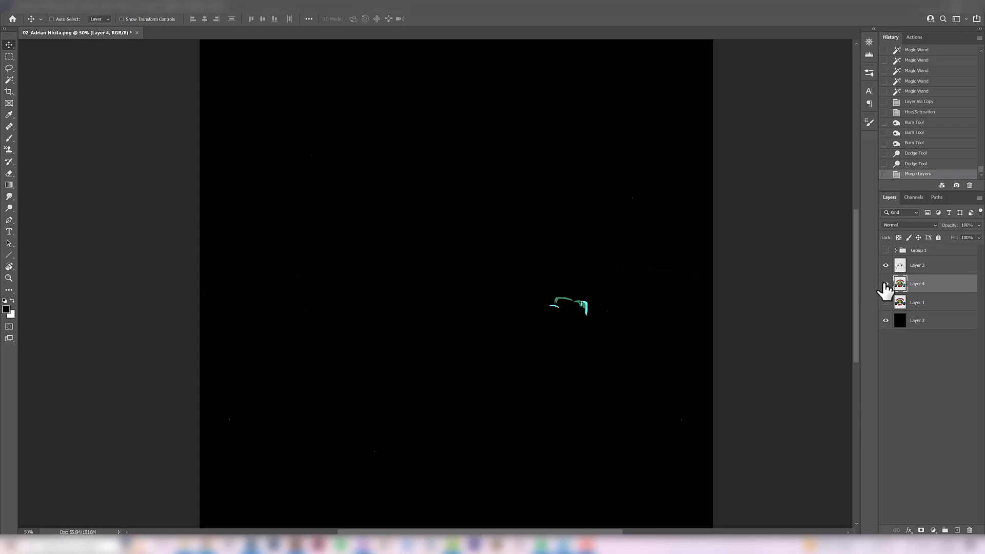
left_click(886, 284)
left_click(886, 284)
left_click(886, 286)
left_click(886, 285)
left_click(886, 285)
key("ctrl+minus")
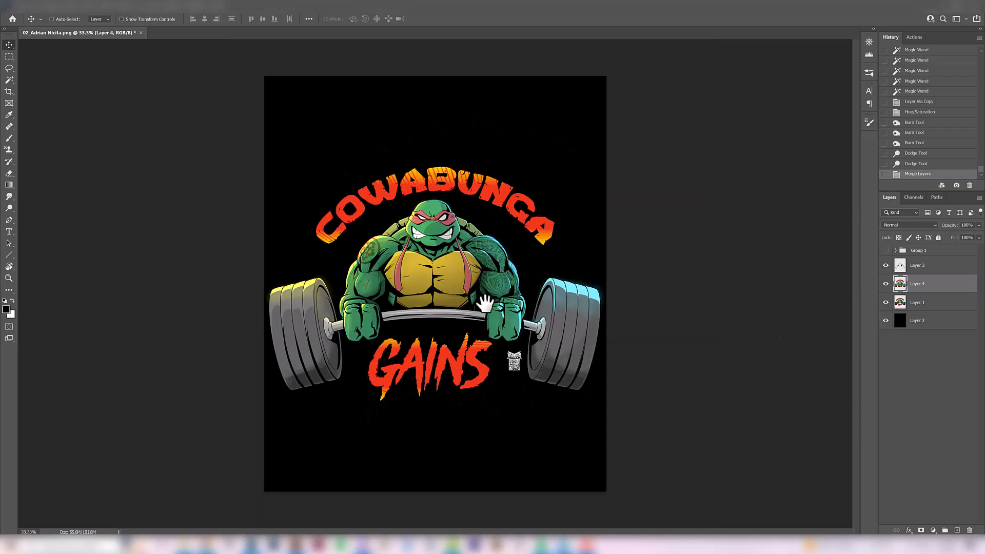
left_click(886, 284)
left_click(886, 284)
left_click(539, 279, "ctrl")
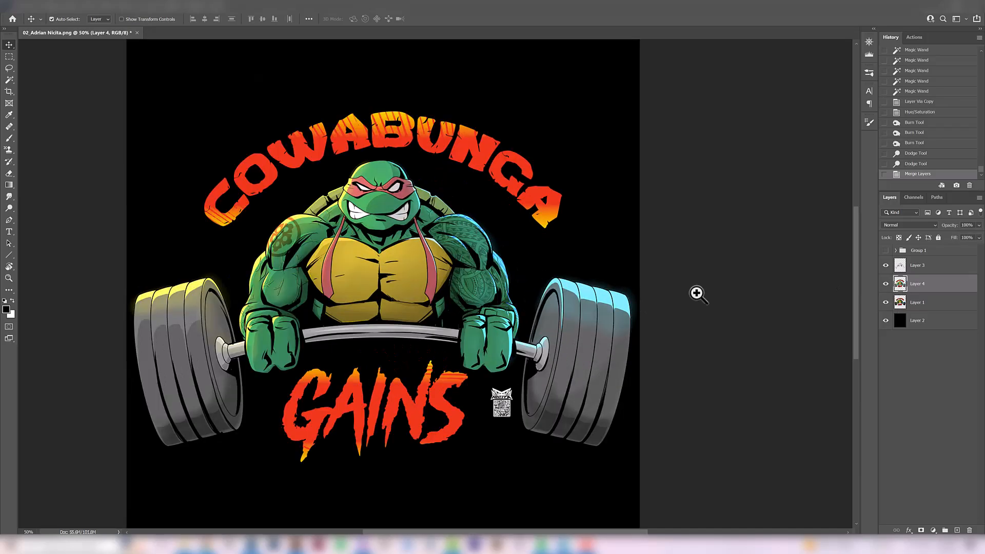
- Lower Layer 4's opacity to 61% to blend it with the original colors, and check it against Layer 1
left_click(979, 225)
left_click_drag(976, 236, 966, 237)
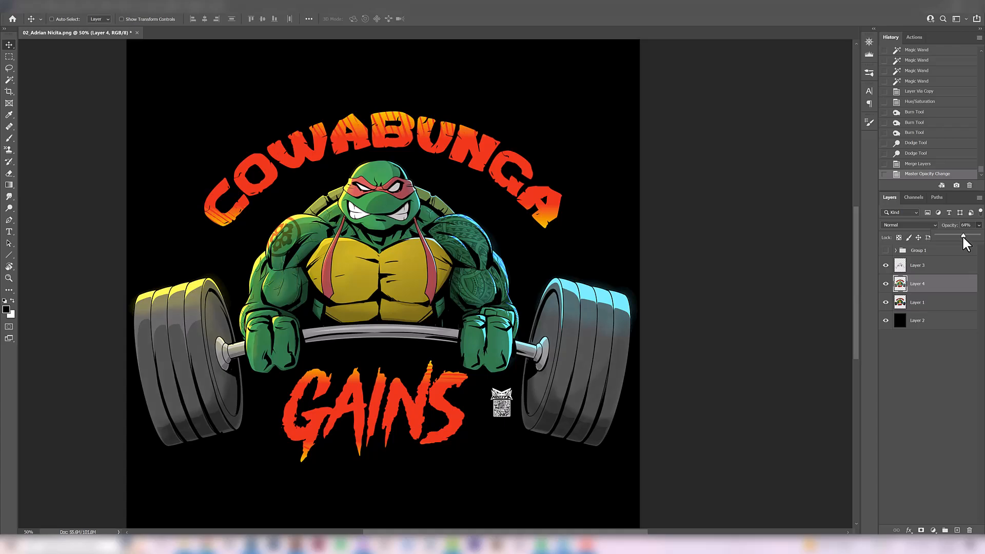
left_click(885, 284)
left_click(885, 284)
left_click(886, 284)
key("ctrl+minus")
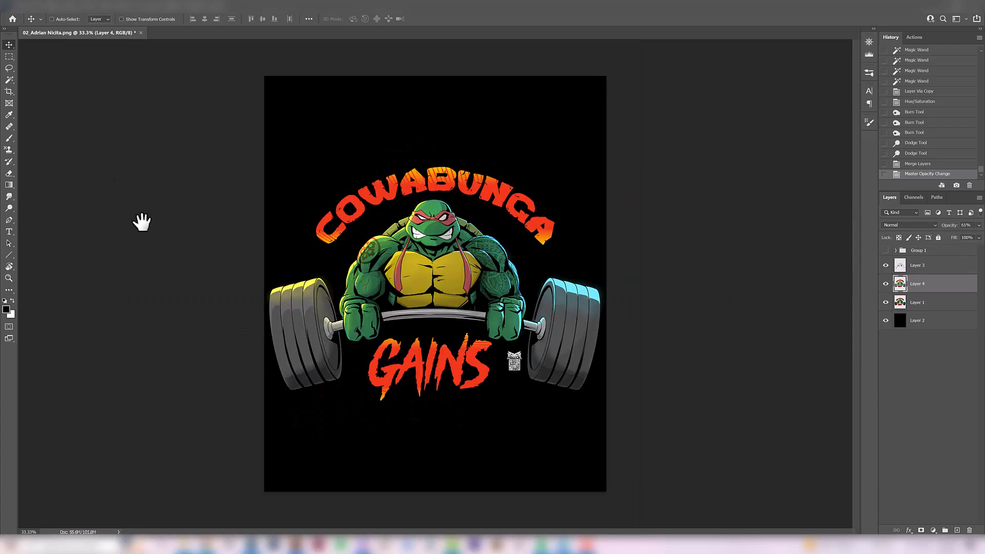
- Compare the improved turtle artwork with the original by repeatedly toggling Group 1's visibility
left_click(452, 318, "ctrl")
left_click_drag(440, 324, 448, 327)
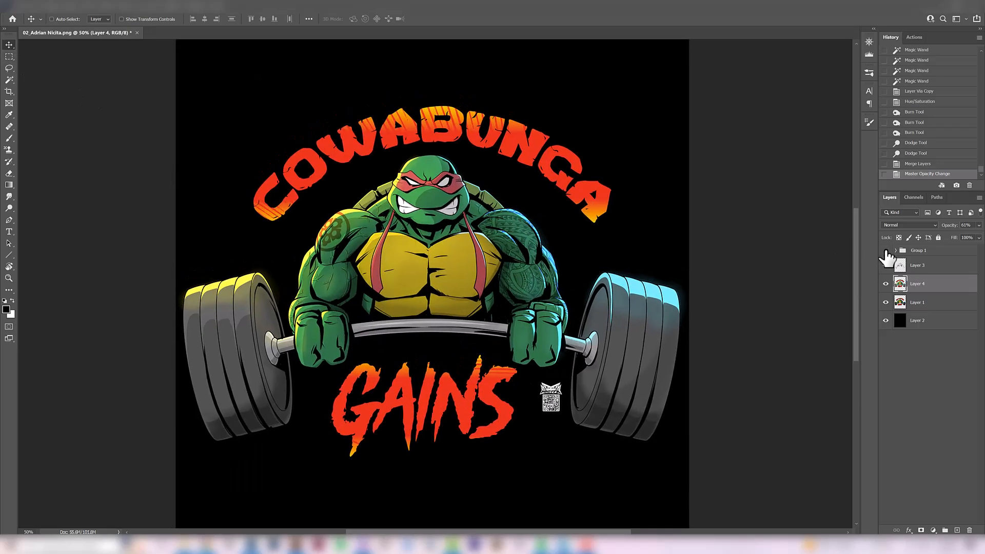
left_click(886, 261)
left_click(885, 251)
left_click(885, 251)
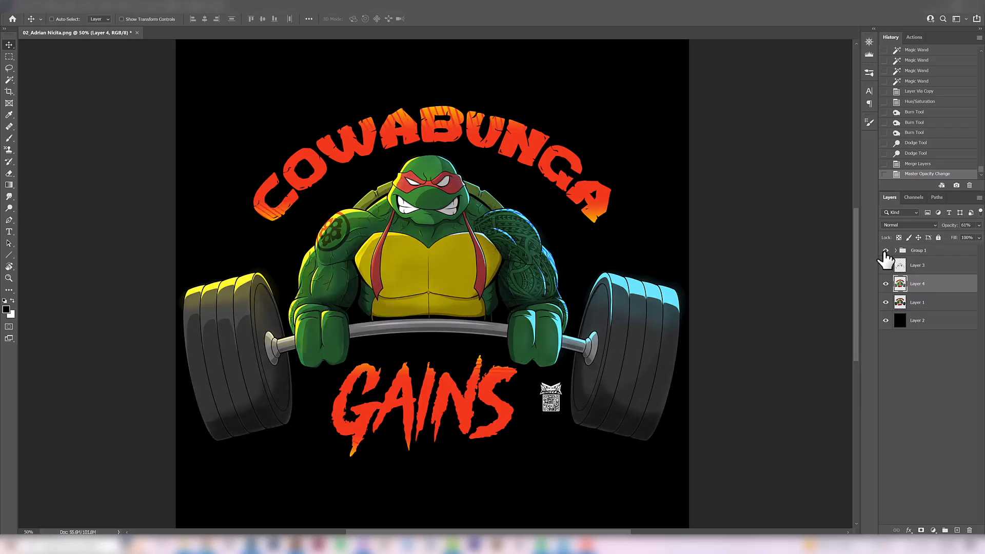
left_click(885, 251)
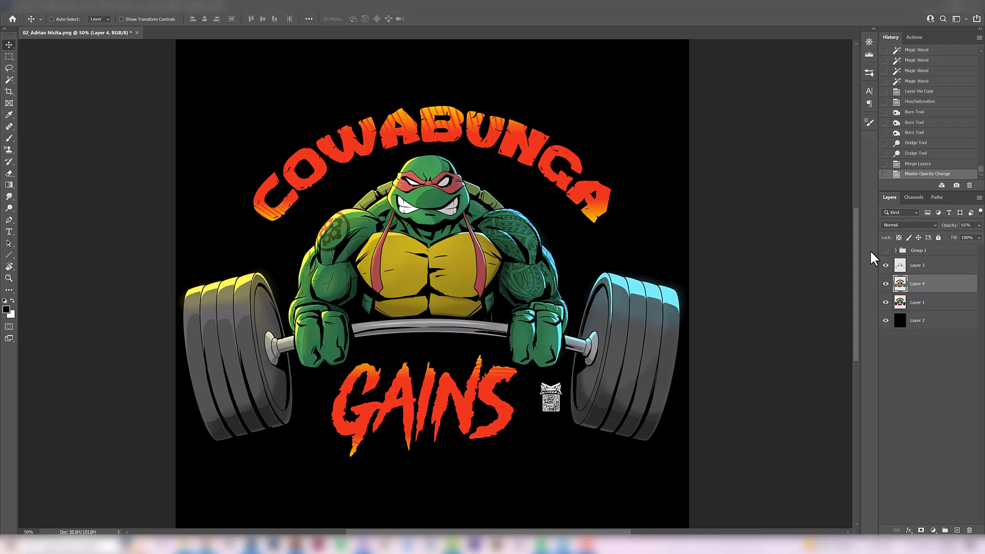
left_click(886, 251)
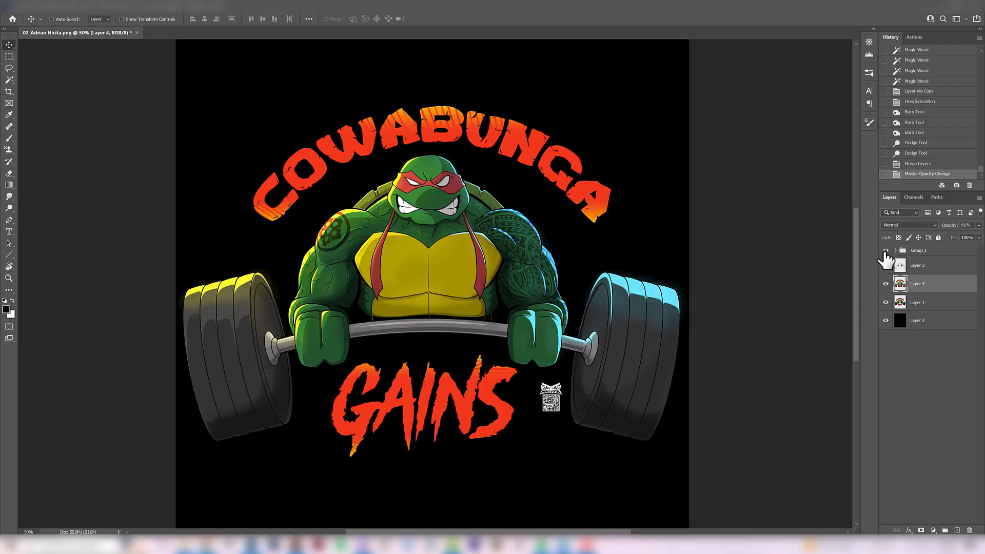
left_click(885, 251)
left_click(886, 251)
left_click(886, 251)
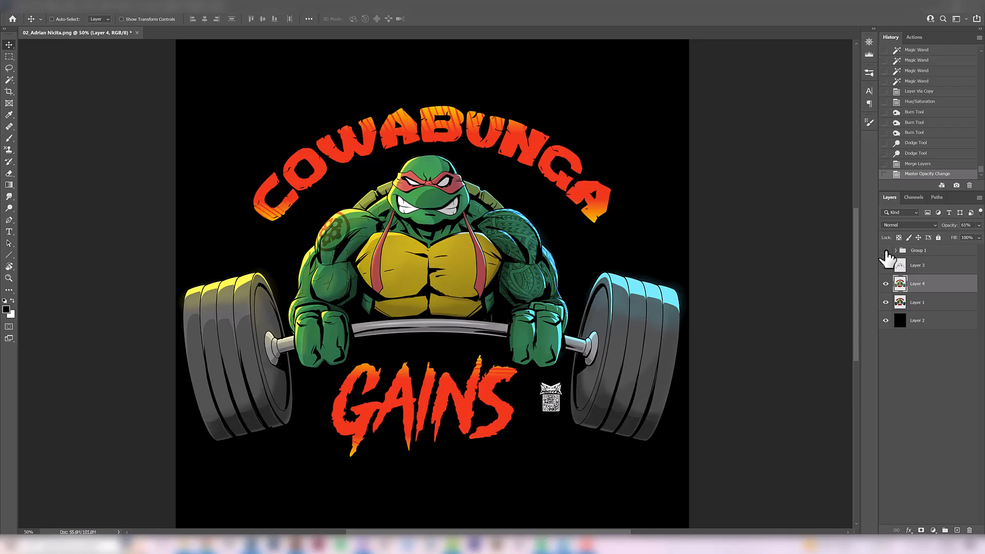
left_click(886, 251)
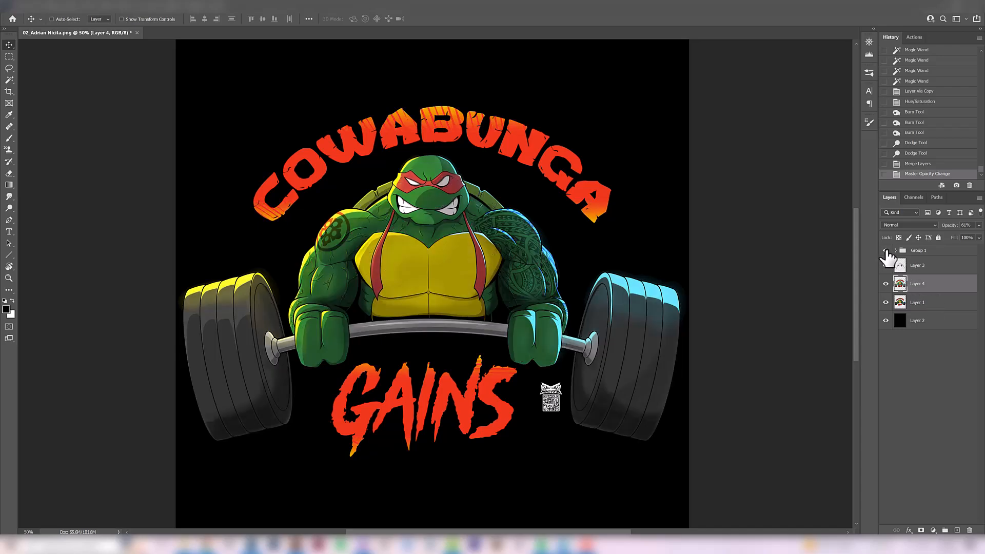
left_click(887, 251)
left_click(887, 251)
left_click(887, 251)
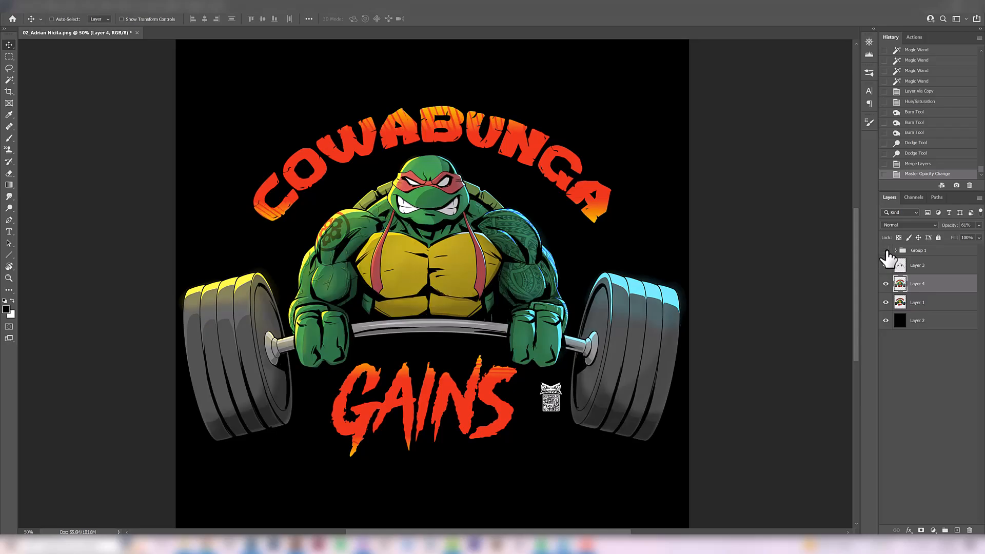
left_click(886, 251)
left_click(887, 251)
- Judge the before-and-after difference at smaller viewing sizes by toggling Group 1 over the whole design
key("ctrl+minus")
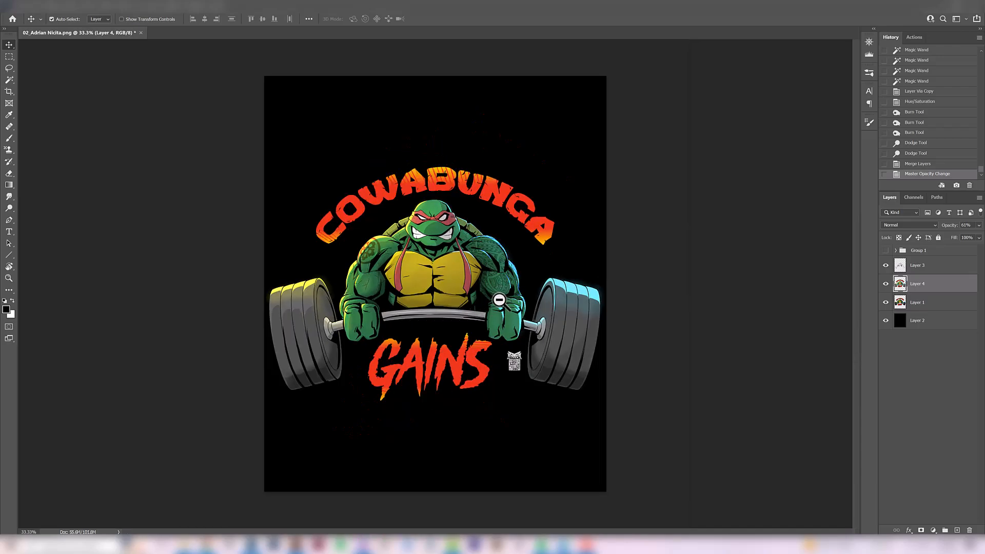
left_click(886, 251)
left_click(886, 250)
left_click(886, 251)
left_click(886, 251)
scroll(340, 389, "up", 1)
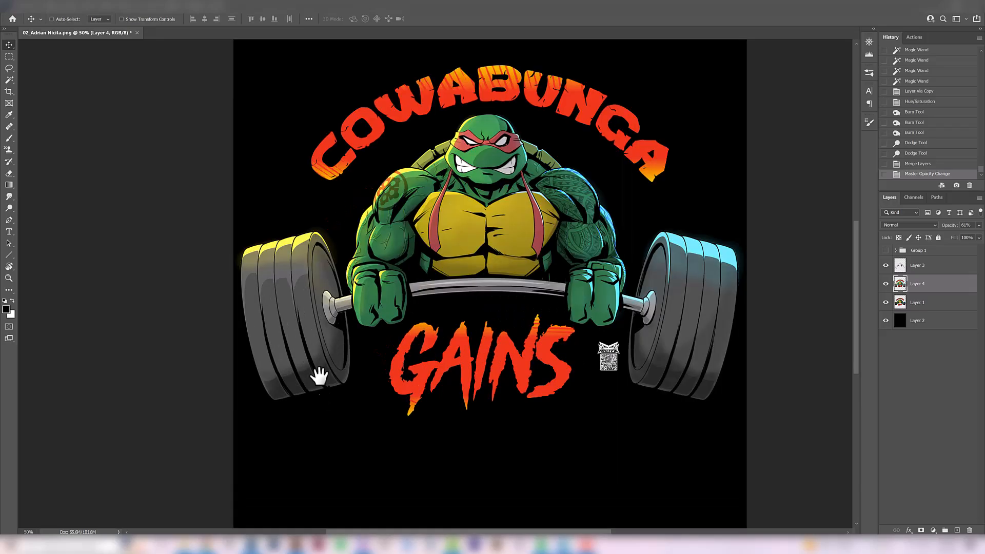
left_click_drag(544, 323, 509, 393)
left_click(486, 328, "alt")
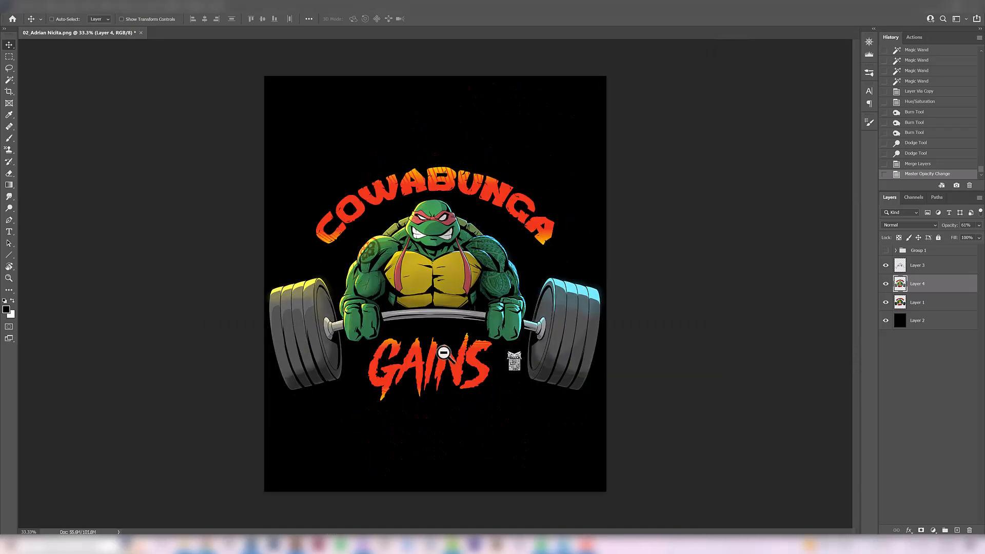
left_click(485, 308, "alt")
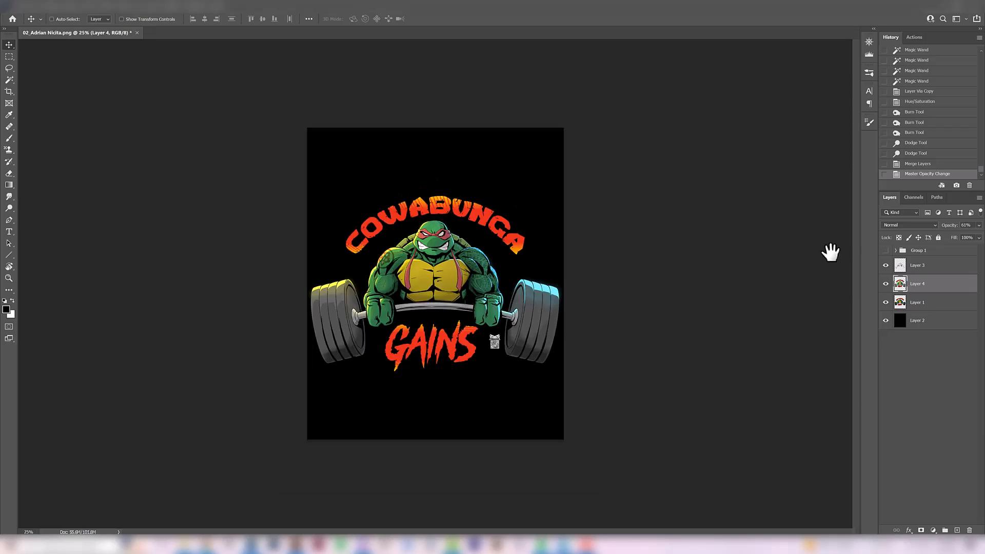
left_click(455, 364)
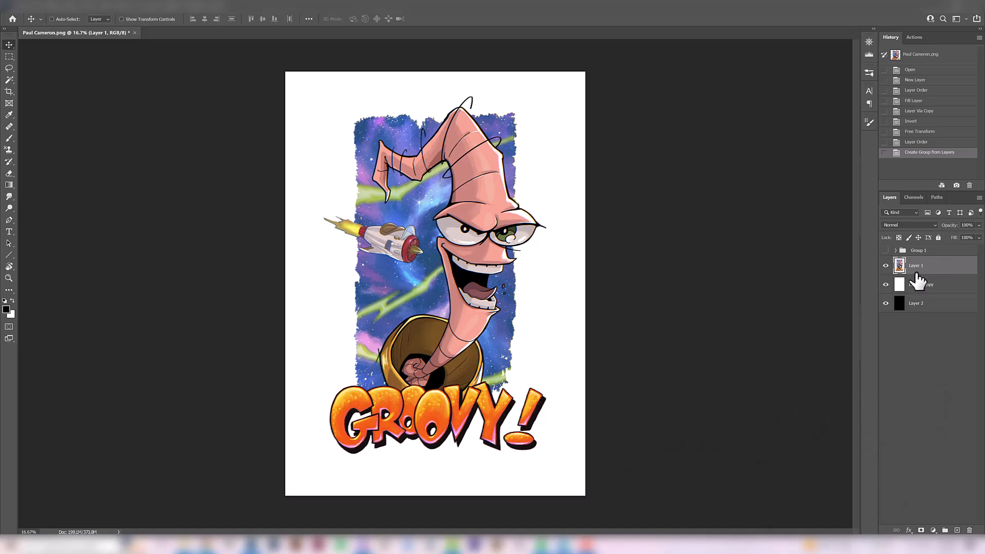
- Inspect the Groovy! worm illustration up close and hide its white Layer 2 copy background to show it on black
left_click(481, 293, "ctrl")
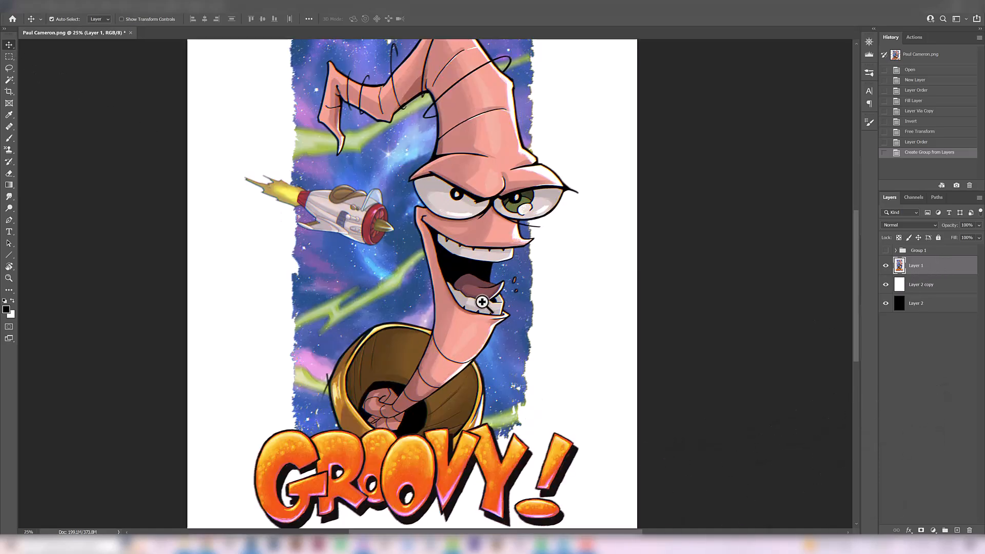
left_click_drag(477, 331, 482, 365)
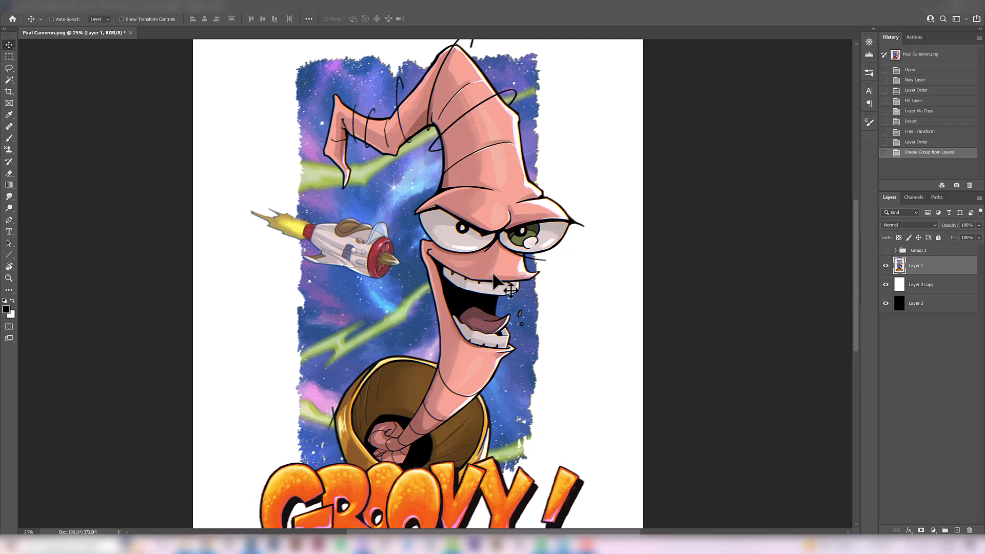
left_click_drag(454, 281, 460, 293)
left_click(447, 301, "alt")
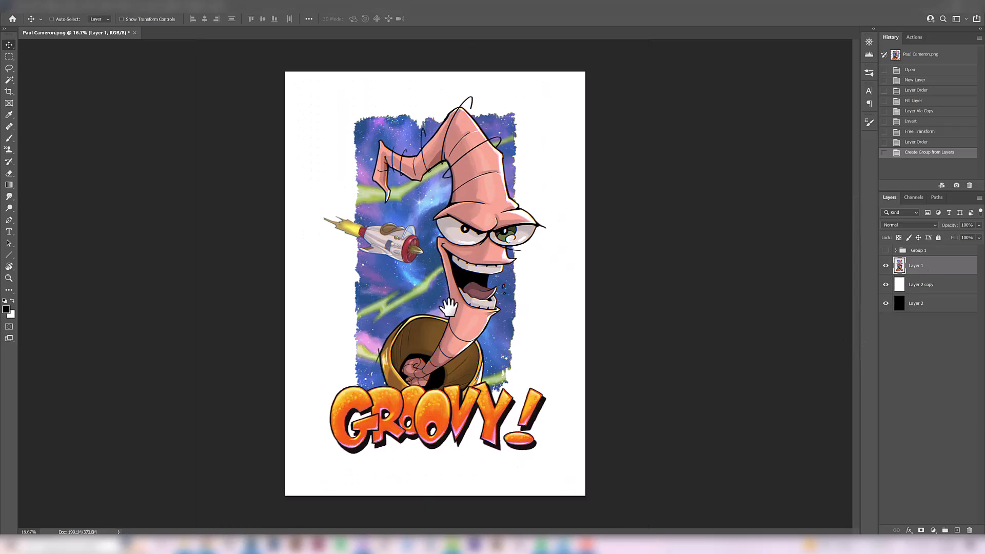
left_click(886, 285)
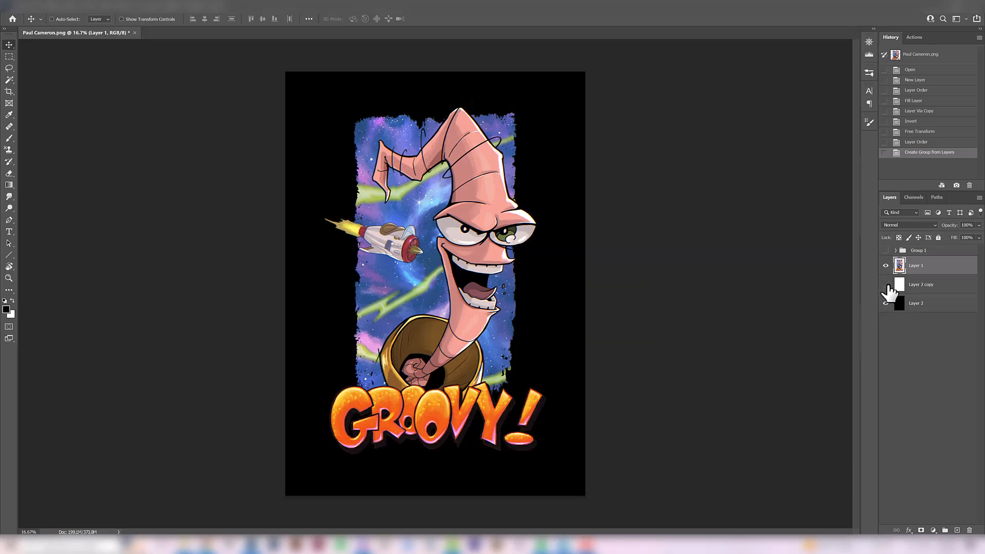
- Show the white Layer 2 copy background again, add a new empty layer above Layer 1 and activate the Brush tool
left_click(886, 284)
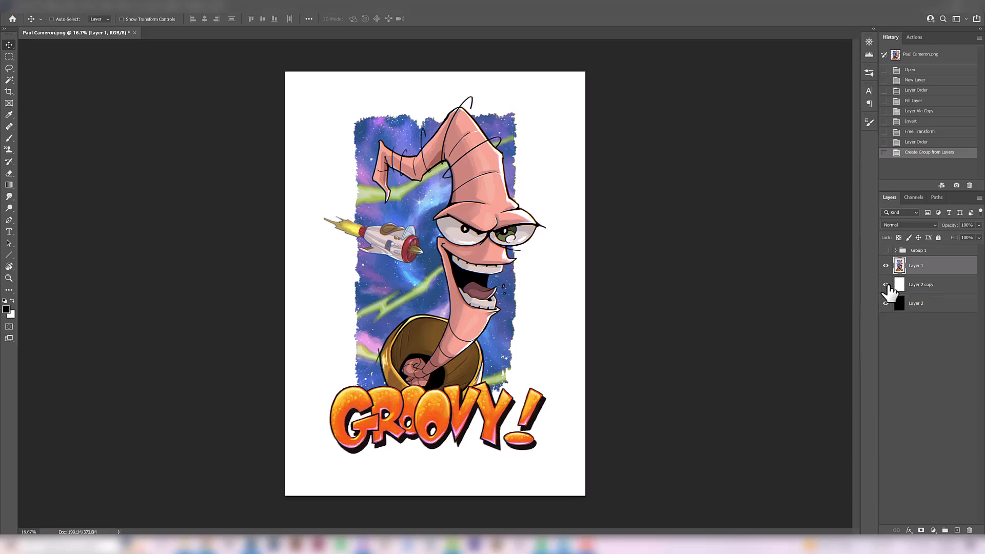
scroll(447, 266, "up", 1)
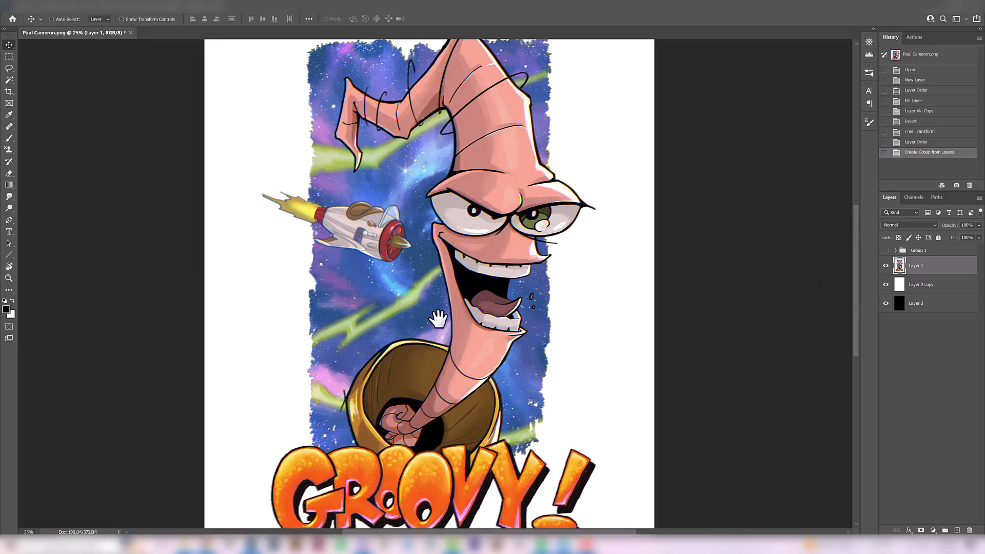
left_click(957, 530)
key("b")
left_click_drag(417, 338, 408, 354)
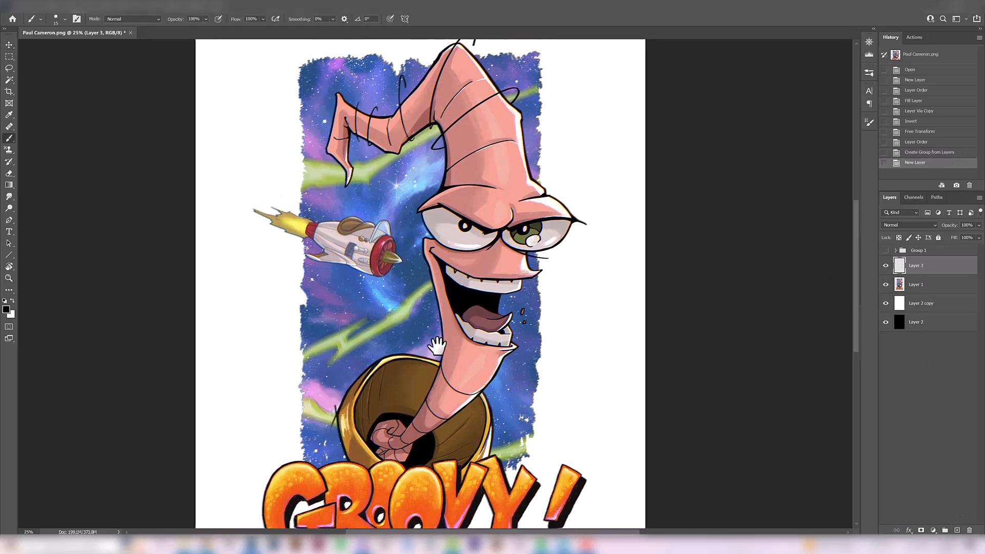
- Examine the linework and shading of the worm's mouth, neck, eyes and upper head up close
left_click(492, 277, "ctrl")
left_click_drag(469, 297, 465, 311)
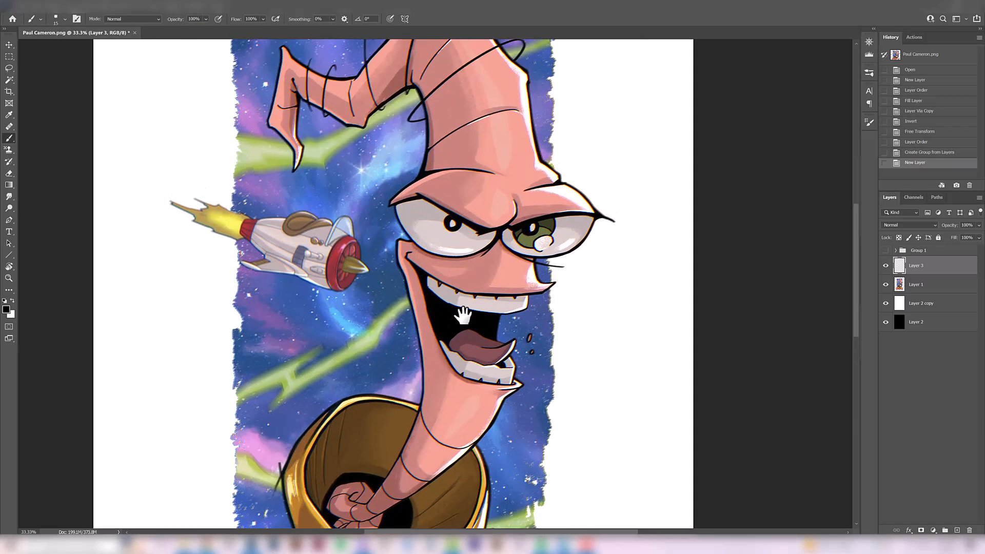
left_click_drag(444, 404, 464, 308)
left_click(464, 307, "ctrl")
left_click_drag(440, 345, 440, 383)
left_click_drag(449, 339, 435, 401)
mouse_move(497, 77)
left_mouse_down()
mouse_move(439, 238)
mouse_move(433, 303)
left_mouse_up()
left_click(448, 234, "ctrl")
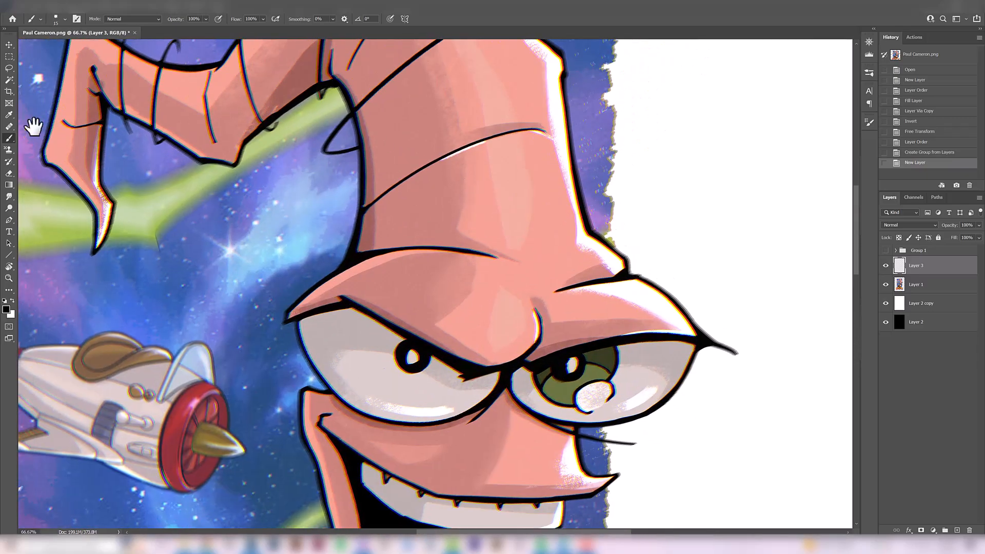
- Inspect the line weight, color fringing and stray ring strokes along the worm's bent head tip at high magnification
left_click(9, 45)
left_click(272, 133, "ctrl")
left_click_drag(182, 106, 386, 262)
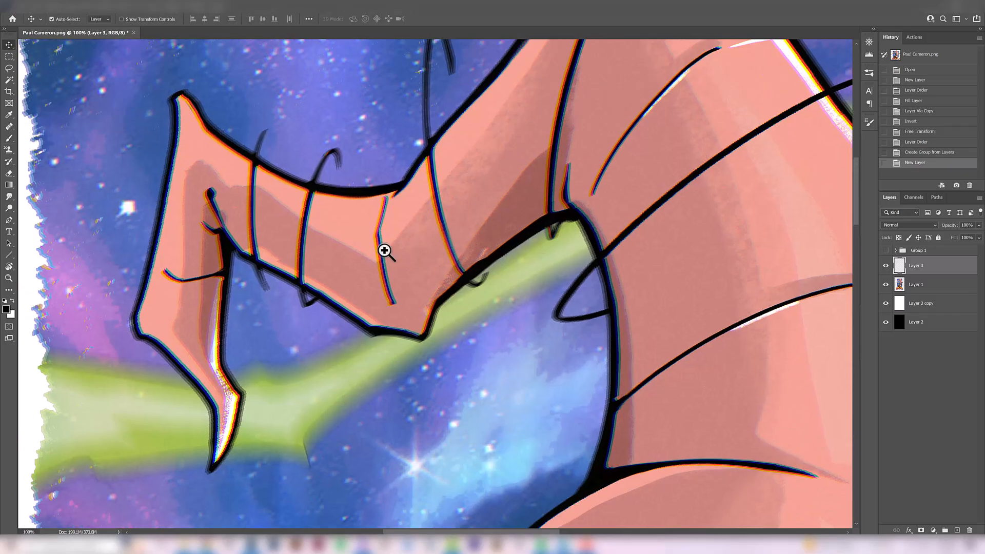
left_click(387, 251, "ctrl")
left_click_drag(328, 282, 373, 284)
left_click_drag(293, 270, 463, 152)
left_click_drag(373, 233, 290, 209)
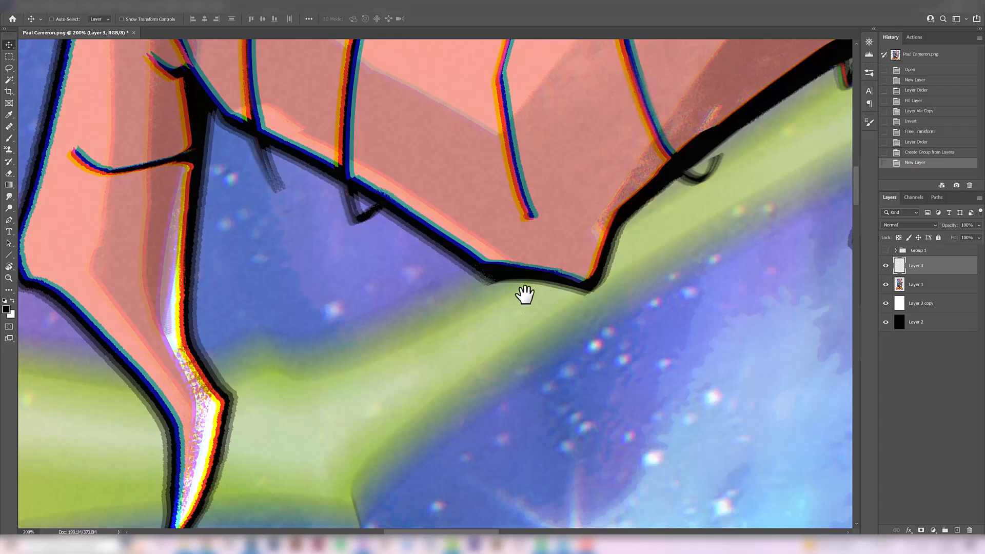
left_click(500, 257, "alt")
left_click(501, 258, "alt")
left_click_drag(463, 288, 420, 290)
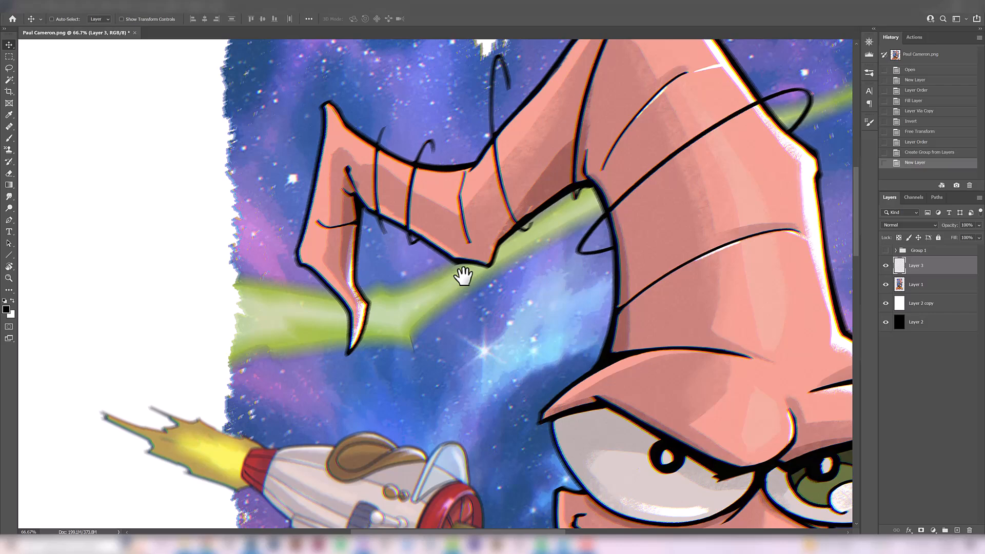
left_click_drag(486, 294, 421, 283)
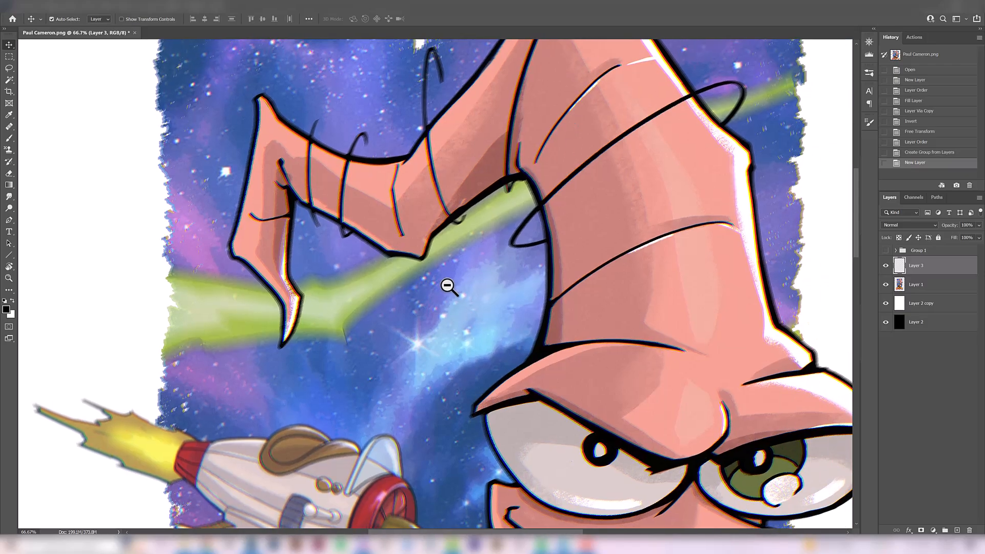
- Review the worm's face, the rocket, the background and the Groovy! lettering together at reduced viewing sizes
left_click(446, 291, "alt")
left_click_drag(604, 360, 469, 208)
left_click(498, 313, "alt")
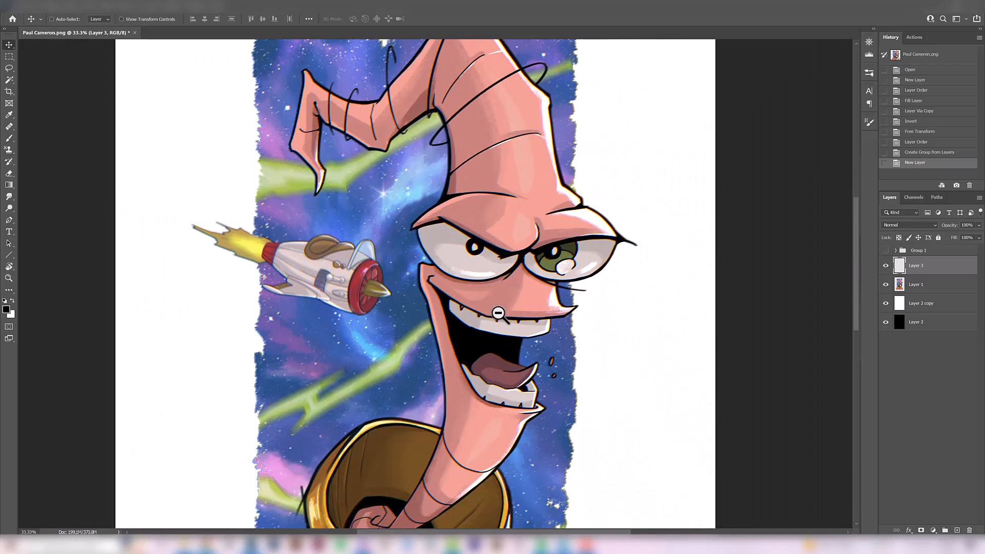
left_click_drag(552, 358, 518, 293)
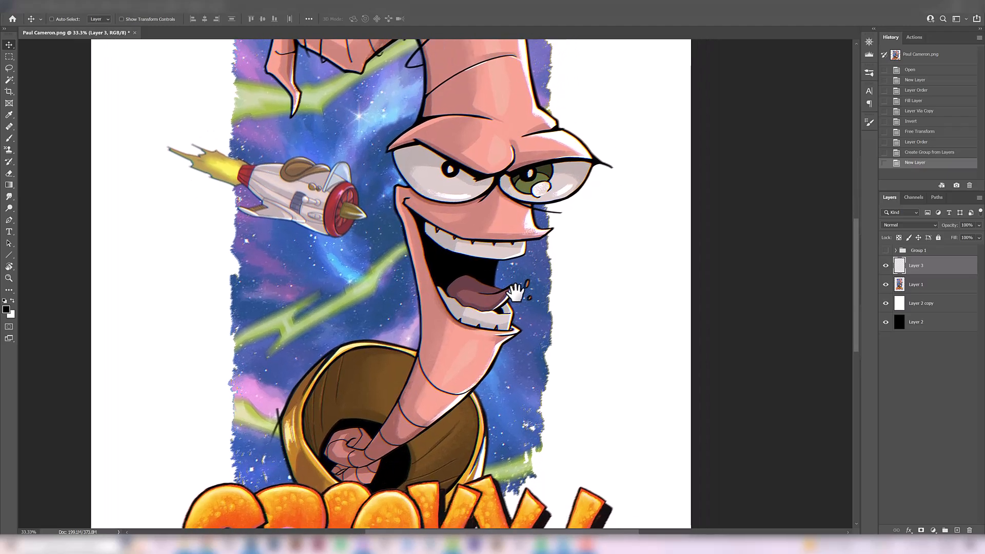
left_click(519, 290, "alt")
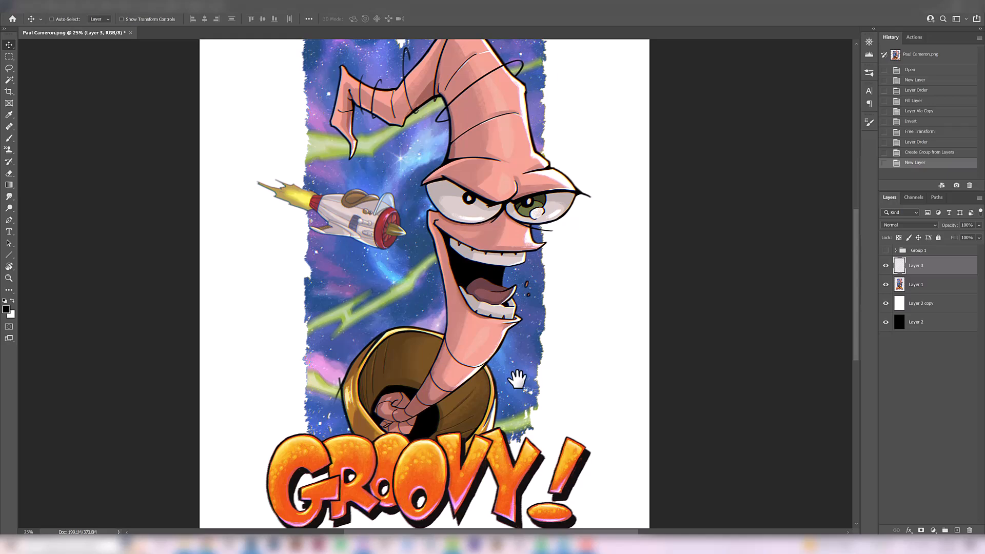
left_click(517, 262, "alt")
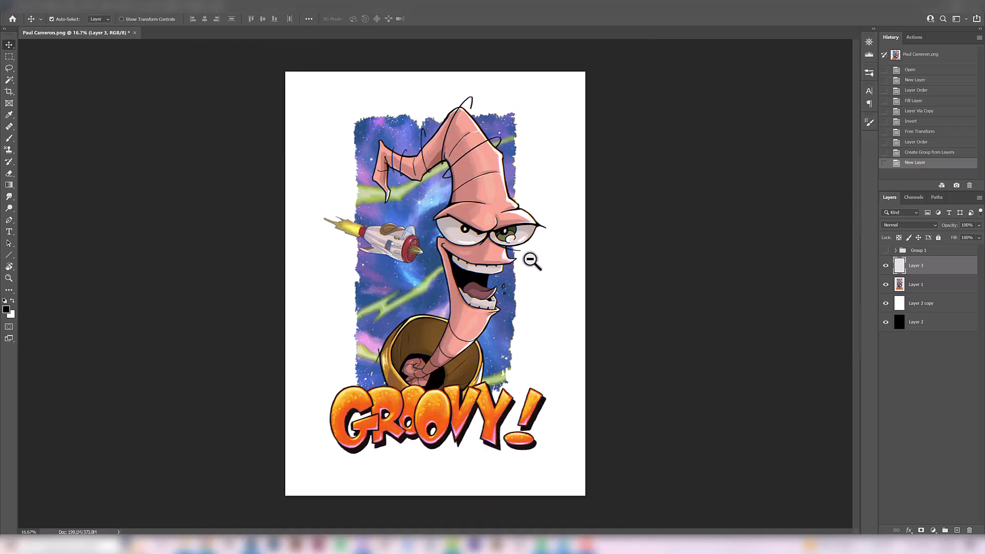
left_click(435, 373, "ctrl")
left_click_drag(457, 337, 432, 384)
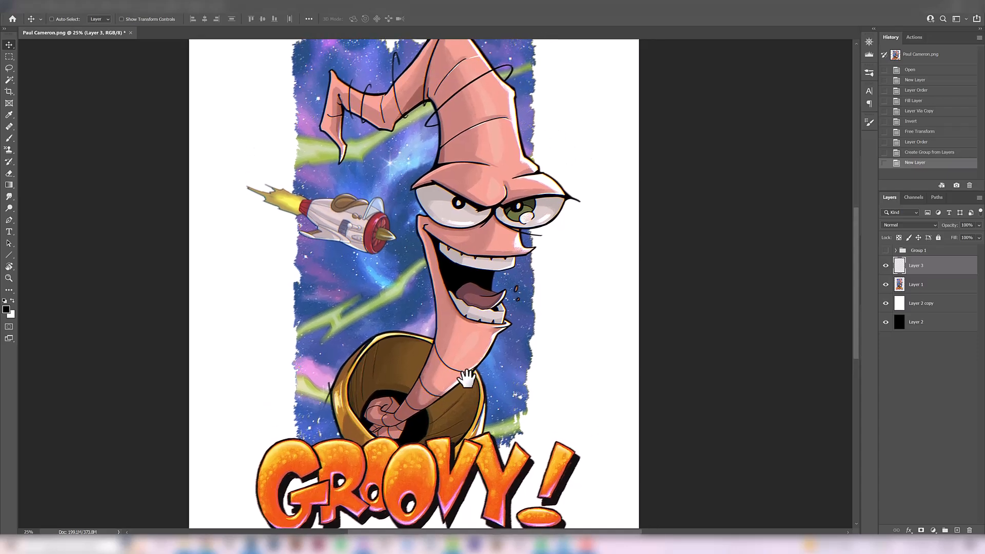
left_click_drag(468, 203, 449, 257)
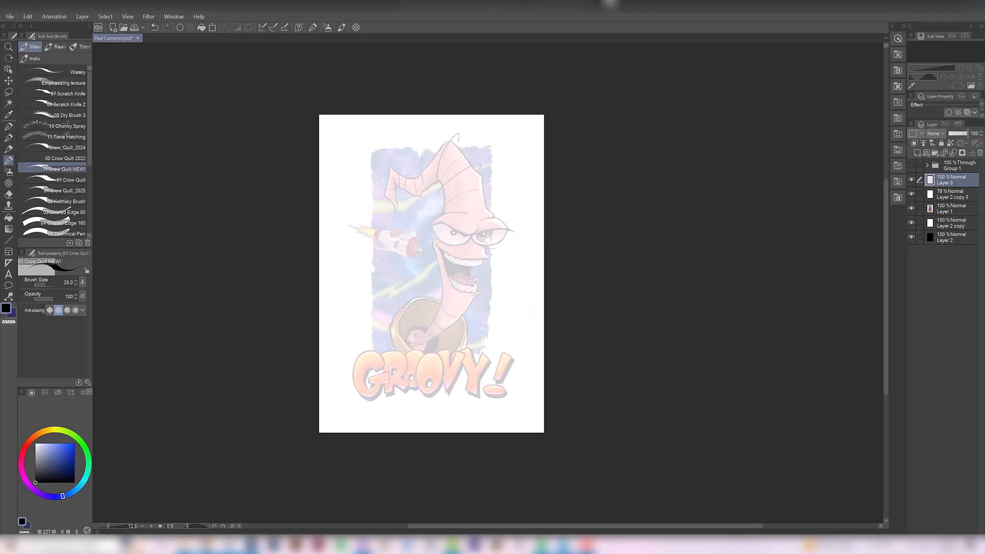
- In Clip Studio Paint, set the Crow Quill NEW! brush size to 50 for drawing on Layer 3 over the faded artwork
left_click(455, 294, "ctrl")
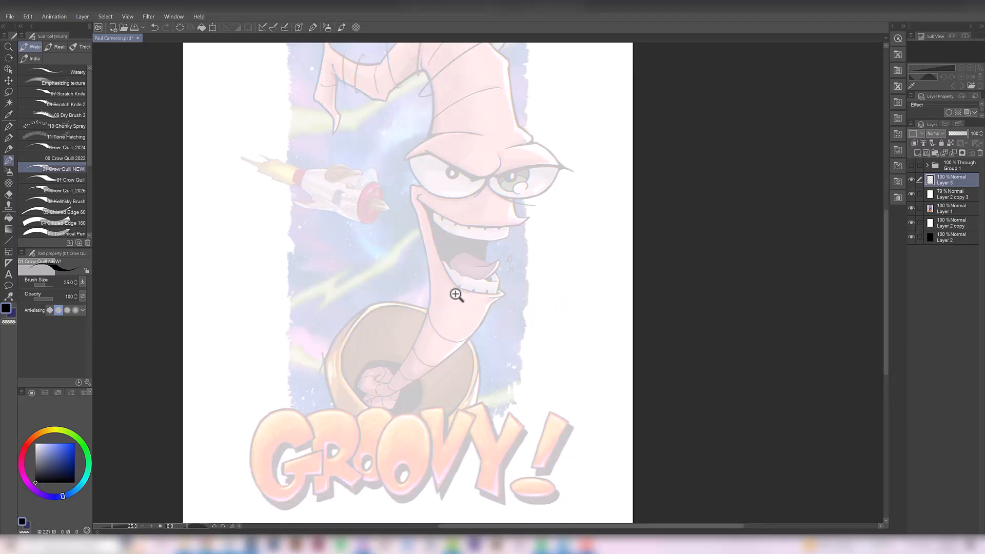
left_click_drag(456, 304, 462, 343)
key("bracketright")
key("bracketright")
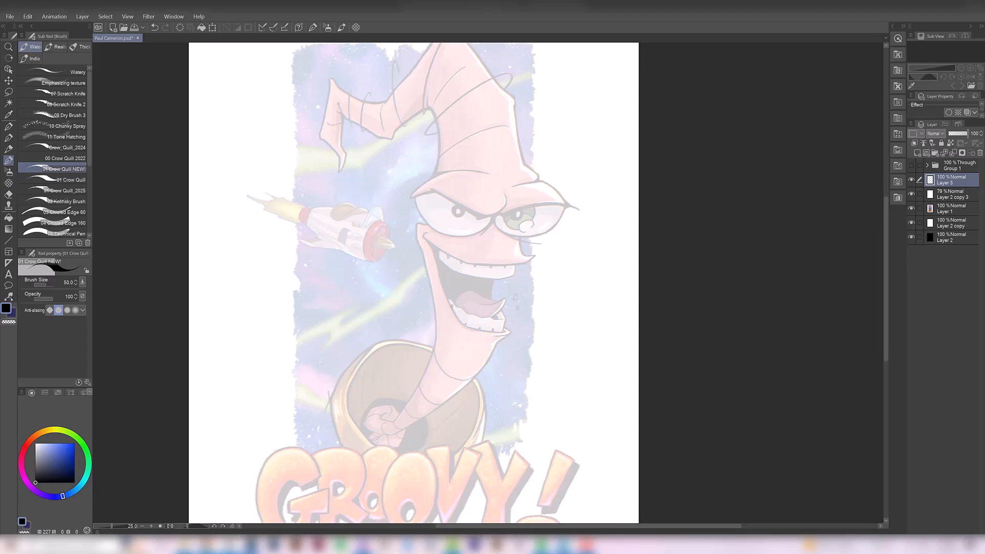
left_click(452, 307, "alt")
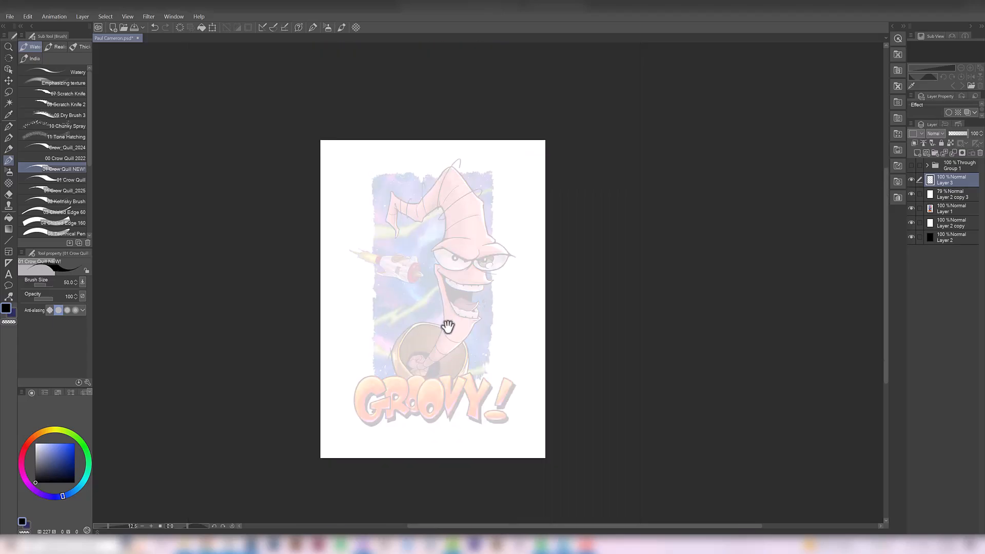
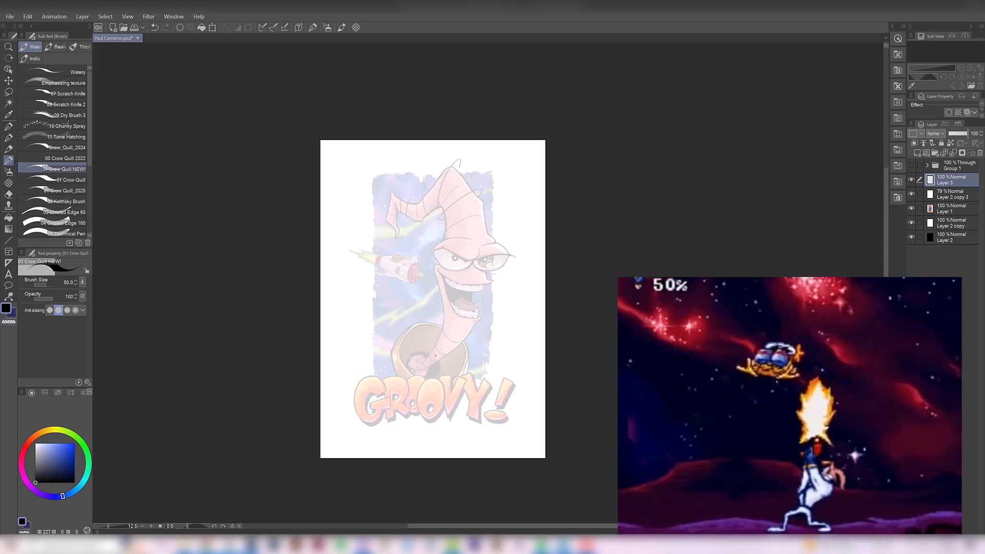
- Test the brush with a curved stroke across the worm's mouth, undo it, and set the Crow Quill brush size to 100
left_click_drag(447, 307, 472, 345)
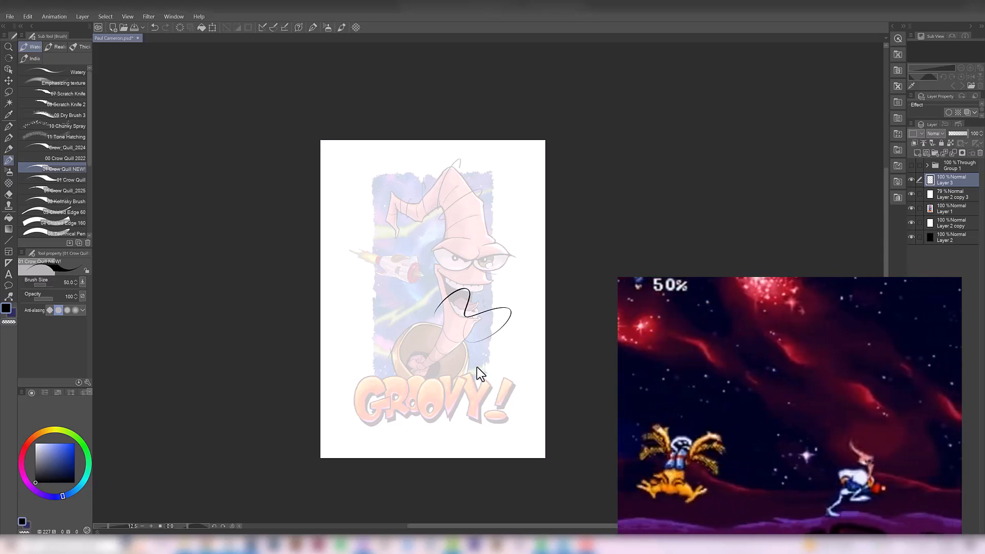
key("ctrl+z")
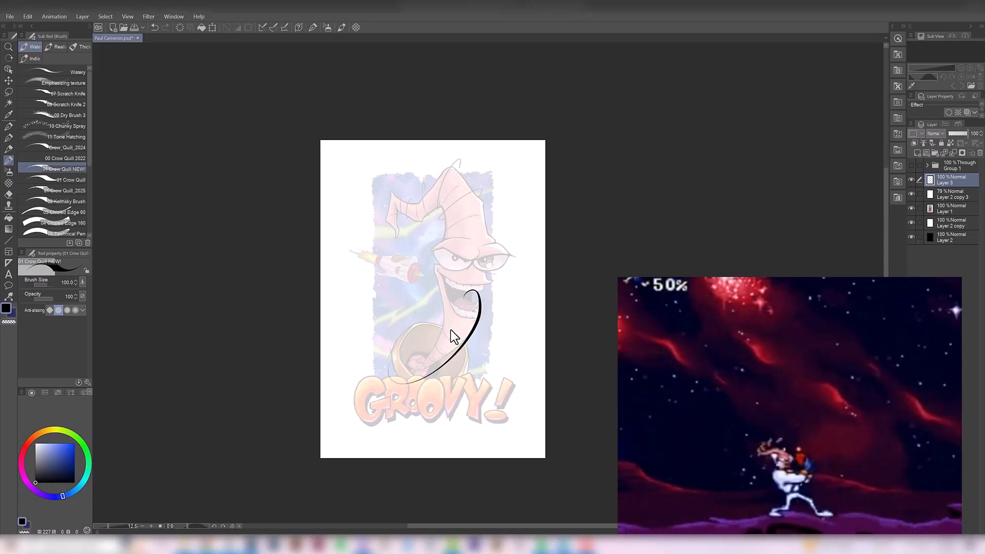
key("ctrl+z")
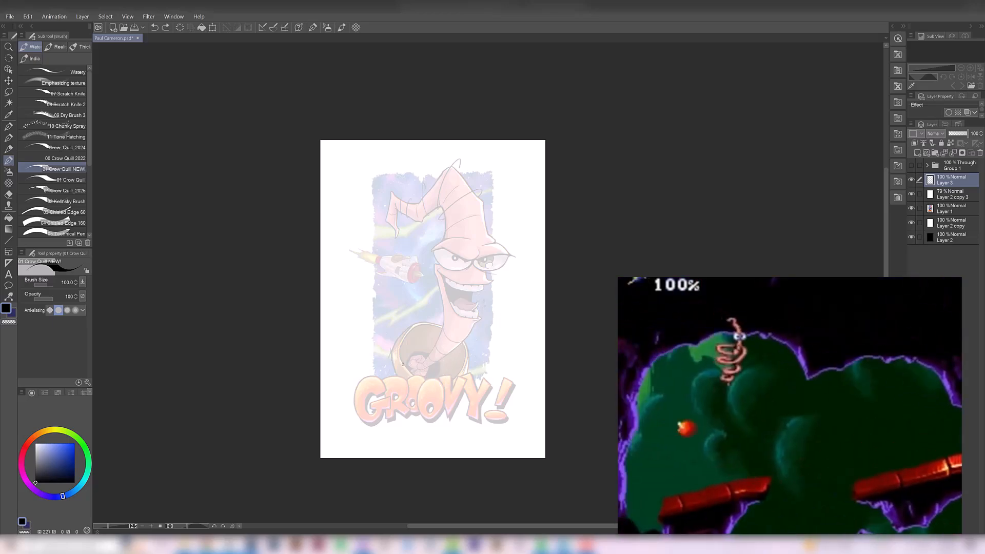
- Sketch an ellipse on Layer 3 around the base of the worm's neck inside the collar, undoing unwanted strokes
left_click(417, 371, "ctrl")
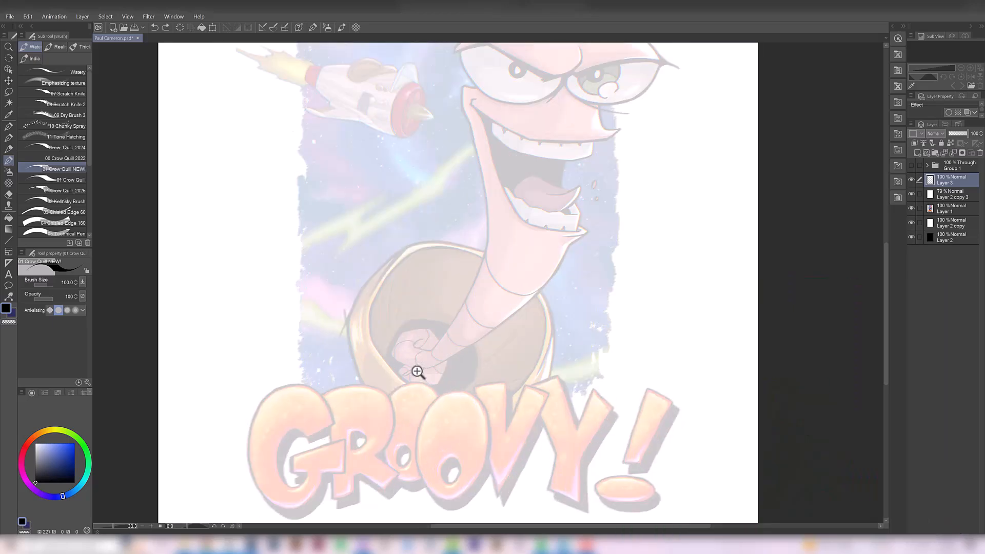
left_click(414, 361, "alt")
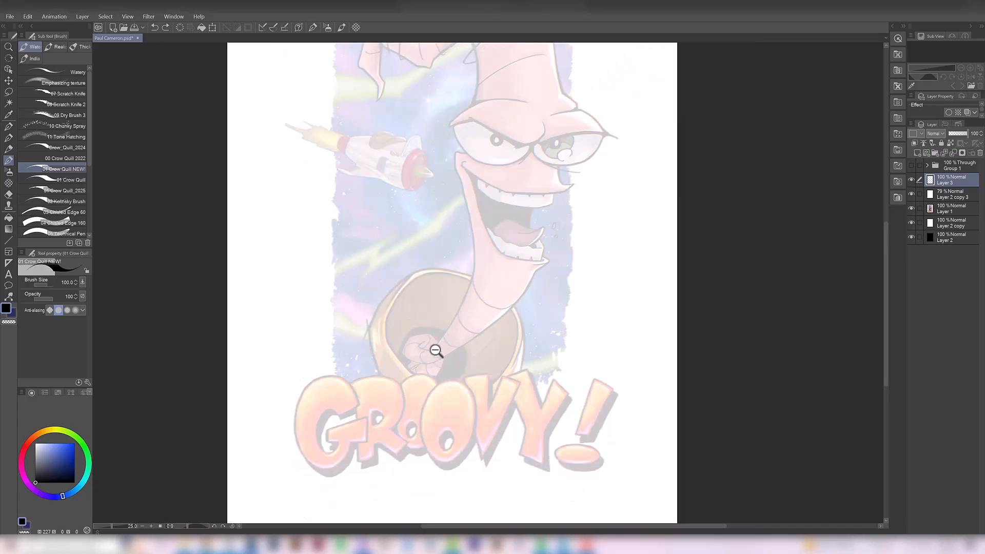
left_click_drag(420, 393, 399, 320)
left_click(437, 361, "alt")
key("ctrl+z")
mouse_move(421, 378)
left_mouse_down()
mouse_move(446, 346)
mouse_move(430, 364)
mouse_move(415, 348)
mouse_move(425, 365)
mouse_move(417, 353)
mouse_move(479, 337)
mouse_move(488, 308)
left_mouse_up()
key("ctrl+z")
- Ink a bold curve for the front of the neck, sweeping from the collar ellipse up to the lower jaw
key("ctrl+z")
key("ctrl+z")
key("ctrl+z")
mouse_move(422, 364)
left_mouse_down()
mouse_move(464, 347)
mouse_move(481, 305)
left_mouse_up()
key("ctrl+z")
mouse_move(436, 365)
left_mouse_down()
mouse_move(483, 328)
mouse_move(491, 294)
left_mouse_up()
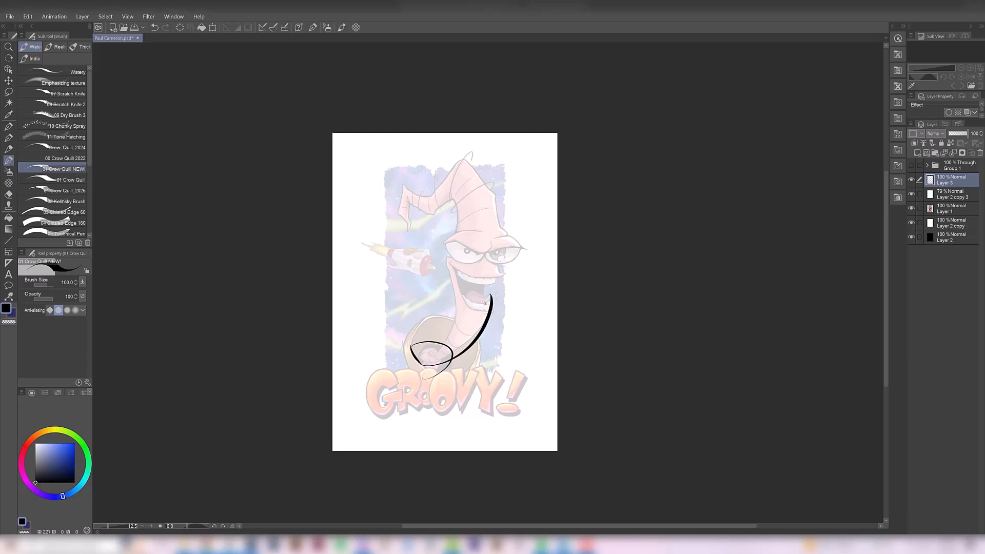
key("ctrl+z")
left_click_drag(424, 365, 496, 285)
key("ctrl+z")
mouse_move(423, 366)
left_mouse_down()
mouse_move(484, 331)
mouse_move(497, 285)
mouse_move(455, 345)
mouse_move(451, 376)
mouse_move(475, 330)
mouse_move(418, 273)
left_mouse_up()
key("ctrl+z")
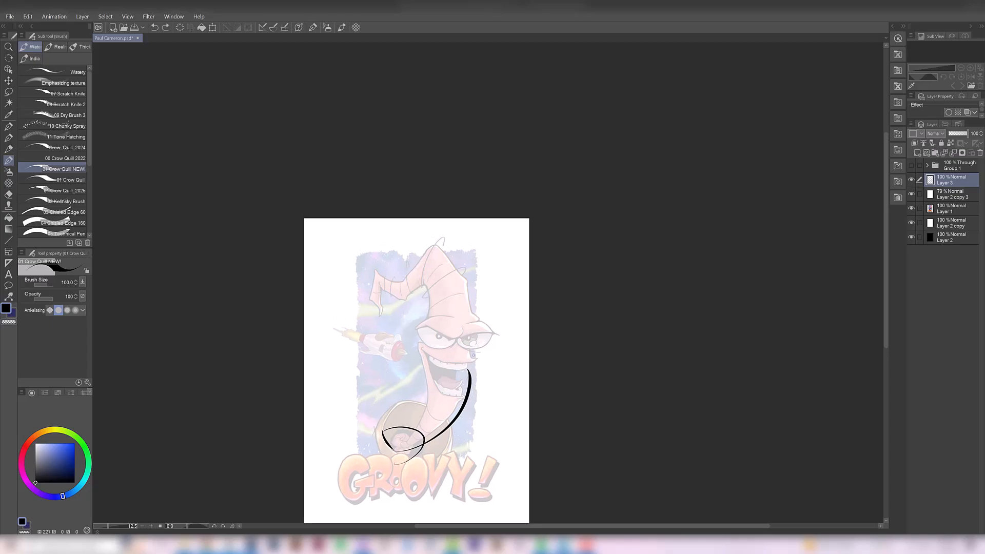
- Ink the long outer contour of the head from beside the right eye up to the upper head, redoing strokes until it flows
left_click_drag(478, 364, 470, 295)
key("ctrl+z")
left_click_drag(480, 366, 459, 260)
key("ctrl+z")
left_click_drag(475, 370, 459, 274)
key("ctrl+z")
mouse_move(487, 365)
left_mouse_down()
mouse_move(466, 272)
mouse_move(443, 273)
left_mouse_up()
- Ink the rounded crown of the head, arching over the peak toward the bent tip
mouse_move(461, 274)
left_mouse_down()
mouse_move(435, 246)
mouse_move(421, 279)
left_mouse_up()
key("ctrl+z")
key("ctrl+z")
left_click_drag(437, 246, 421, 279)
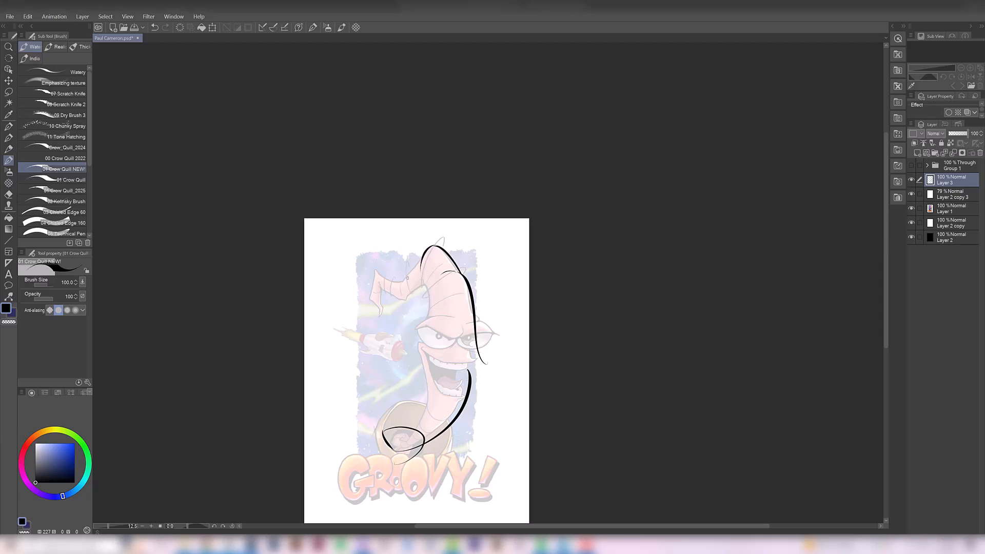
- Ink the angular upper and lower contours of the bent head section that leads toward the tip
scroll(419, 270, "up", 2)
left_click_drag(369, 321, 396, 332)
left_click_drag(395, 331, 405, 314)
key("ctrl+z")
left_click_drag(393, 328, 430, 304)
key("ctrl+z")
- Ink the inner contour of the head from below the bend down to the left brow
key("ctrl+z")
mouse_move(389, 325)
left_mouse_down()
mouse_move(432, 297)
mouse_move(442, 337)
left_mouse_up()
scroll(453, 298, "down", 2)
key("ctrl+z")
mouse_move(443, 299)
left_mouse_down()
mouse_move(446, 335)
mouse_move(445, 323)
mouse_move(434, 351)
mouse_move(441, 307)
mouse_move(436, 348)
left_mouse_up()
key("ctrl+z")
scroll(448, 309, "up", 2)
- Erase the overlapping end of the inner head line and ink the arched ridge above the left eye
key("e")
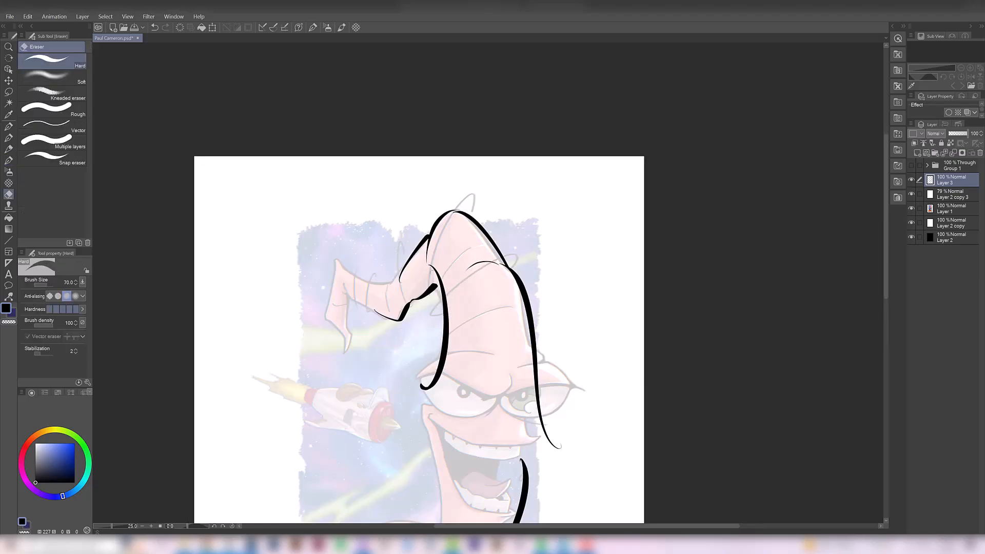
mouse_move(422, 389)
left_mouse_down()
mouse_move(453, 361)
mouse_move(442, 356)
left_mouse_up()
key("b")
mouse_move(420, 364)
left_mouse_down()
mouse_move(451, 300)
mouse_move(516, 278)
left_mouse_up()
key("ctrl+z")
mouse_move(452, 309)
left_mouse_down()
mouse_move(514, 280)
mouse_move(481, 287)
mouse_move(501, 282)
left_mouse_up()
key("e")
left_click_drag(455, 312, 428, 305)
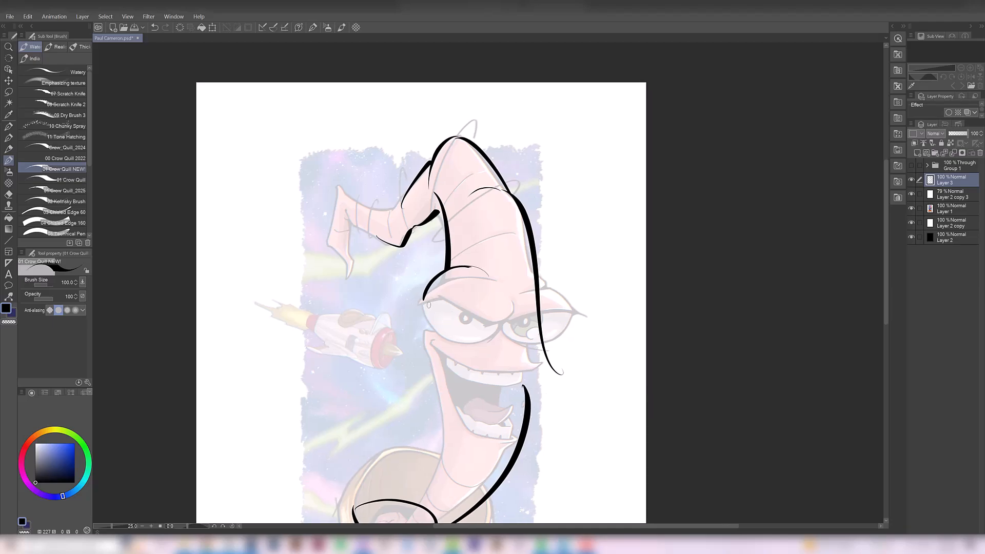
- Refine the outer corner of the left brow ridge and eyelid, using a brush size of 80
key("b")
left_click_drag(469, 280, 417, 307)
key("ctrl+z")
key("ctrl+z")
left_click(429, 300, "ctrl")
key("ctrl+z")
mouse_move(447, 283)
left_mouse_down()
mouse_move(408, 309)
mouse_move(422, 313)
left_mouse_up()
key("ctrl+z")
key("ctrl+z")
left_click(439, 295, "ctrl")
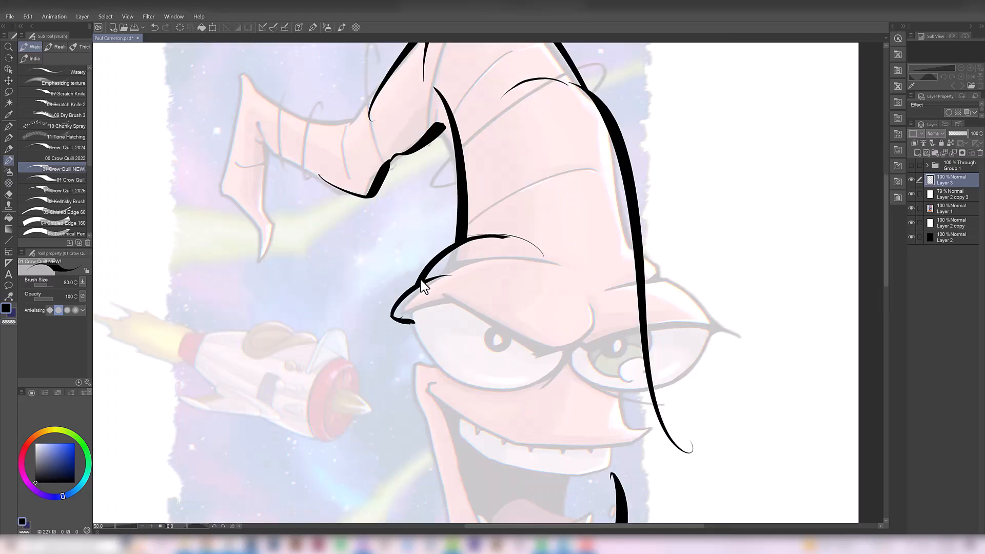
- Ink the heavy, angry left brow line, sweeping from the outer eyelid down to the bridge between the eyes
left_click_drag(434, 349, 556, 309)
key("ctrl+z")
mouse_move(403, 318)
left_mouse_down()
mouse_move(469, 289)
mouse_move(448, 281)
mouse_move(483, 282)
mouse_move(456, 278)
left_mouse_up()
key("ctrl+z")
key("ctrl+z")
left_click(463, 306, "alt")
left_click_drag(417, 273, 535, 275)
- Ink the lower outline of the left eye from the outer corner around to the bridge
key("ctrl+z")
left_click_drag(450, 265, 537, 275)
mouse_move(522, 287)
left_mouse_down()
mouse_move(403, 330)
mouse_move(400, 344)
left_mouse_up()
mouse_move(419, 336)
left_mouse_down()
mouse_move(394, 343)
mouse_move(408, 345)
left_mouse_up()
left_click_drag(420, 303, 425, 329)
key("ctrl+z")
mouse_move(333, 308)
left_mouse_down()
mouse_move(390, 339)
mouse_move(344, 312)
mouse_move(378, 295)
mouse_move(377, 286)
left_mouse_up()
key("ctrl+z")
left_click_drag(371, 323, 358, 306)
left_click(359, 305, "alt")
left_click_drag(303, 278, 354, 319)
key("ctrl+z")
mouse_move(303, 277)
left_mouse_down()
mouse_move(305, 287)
mouse_move(426, 327)
left_mouse_up()
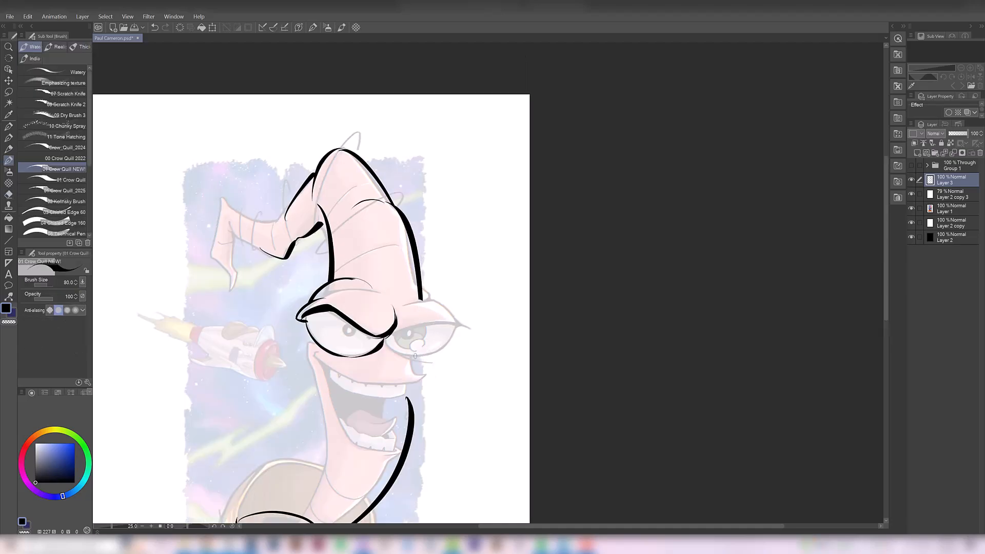
- Lasso the left eye and brow linework and transform it to 103% width and 117% height with a 6° rotation
key("m")
key("ctrl+t")
left_click_drag(341, 272, 347, 286)
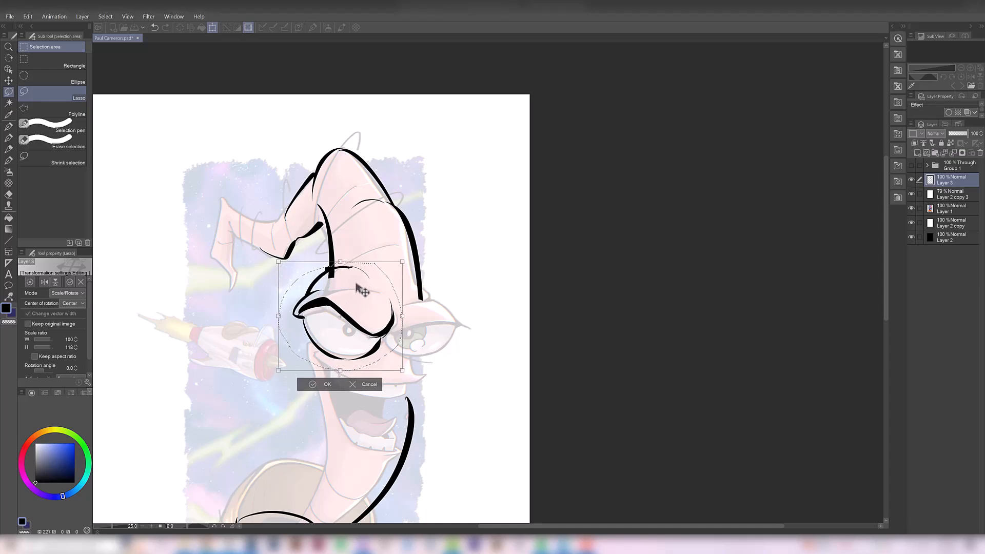
left_click_drag(278, 316, 276, 307)
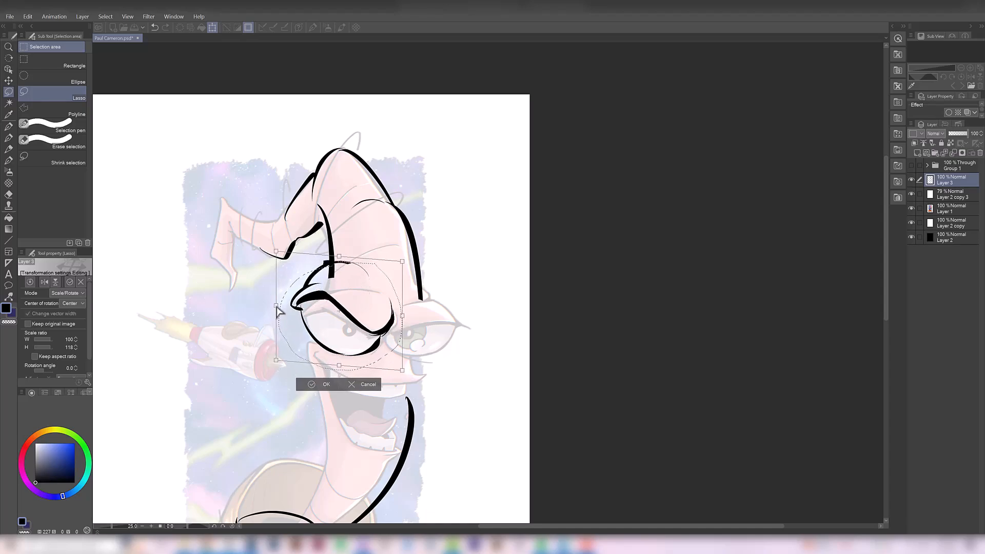
left_click_drag(403, 317, 405, 326)
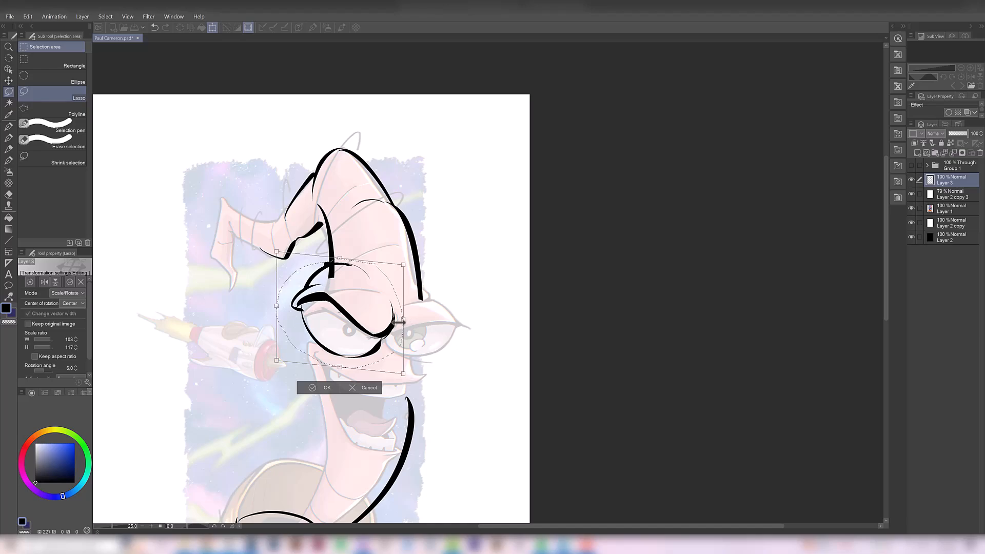
key("Return")
- Erase part of the left eye's lower outline with a size 120 eraser and redraw it with the cheek line overlapping the eye
key("e")
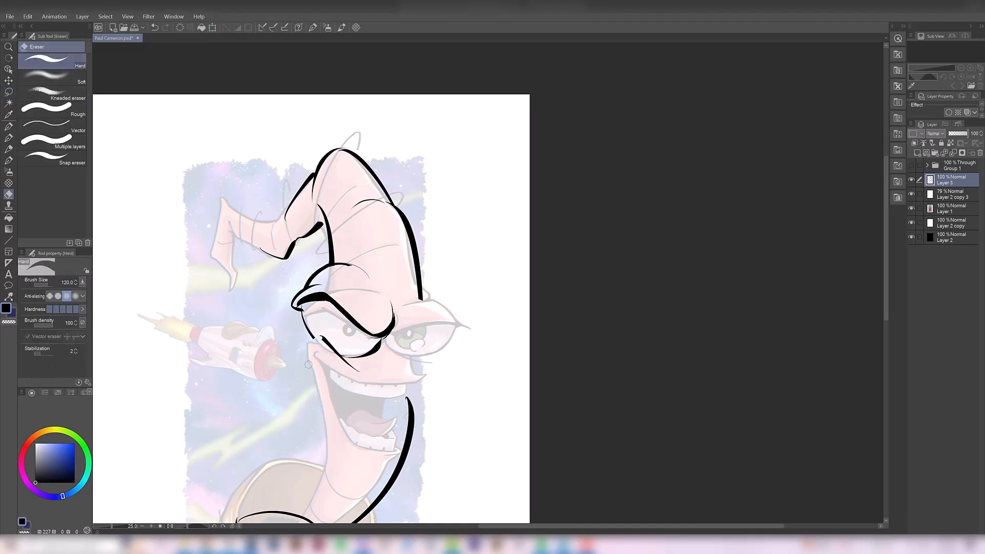
key("b")
key("e")
key("b")
key("e")
key("b")
key("e")
key("b")
left_click_drag(311, 328, 305, 316)
- Ink the right brow line, the right eye outline and the crease at the bridge between the eyes
mouse_move(382, 326)
left_mouse_down()
mouse_move(395, 352)
mouse_move(393, 304)
mouse_move(447, 312)
left_mouse_up()
key("ctrl+z")
key("ctrl+z")
mouse_move(383, 324)
left_mouse_down()
mouse_move(446, 312)
mouse_move(398, 350)
left_mouse_up()
key("ctrl+z")
left_click_drag(434, 314, 397, 349)
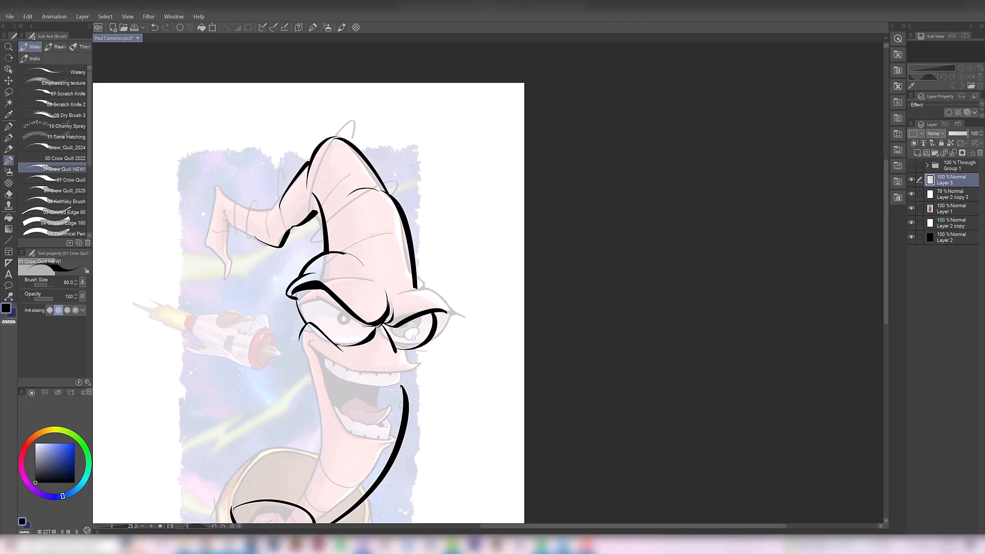
- Ink the ridge above the right eye and its pointed outer corner, joining it to the outer head contour
key("ctrl+z")
left_click_drag(429, 302, 451, 311)
mouse_move(402, 279)
left_mouse_down()
mouse_move(439, 298)
mouse_move(413, 283)
left_mouse_up()
key("e")
key("b")
key("ctrl+z")
left_click_drag(450, 313, 435, 318)
mouse_move(446, 313)
left_mouse_down()
mouse_move(435, 314)
mouse_move(465, 318)
left_mouse_up()
- Ink the upper lip from the left mouth corner across to the pointed right end, with the short contour above it
key("ctrl+z")
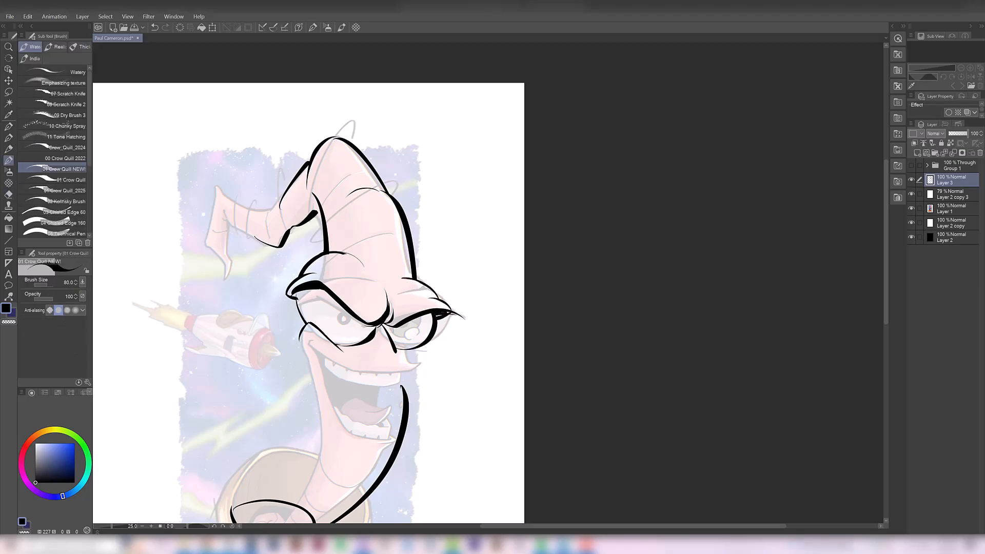
left_click_drag(334, 361, 421, 365)
key("ctrl+z")
left_click_drag(408, 355, 421, 365)
mouse_move(416, 349)
left_mouse_down()
mouse_move(404, 355)
mouse_move(417, 361)
left_mouse_up()
key("e")
key("b")
- Ink the open mouth's left edge from the smile corner down and around to the lower lip
key("ctrl+z")
mouse_move(330, 360)
left_mouse_down()
mouse_move(421, 365)
mouse_move(310, 340)
mouse_move(337, 427)
left_mouse_up()
key("e")
key("b")
key("e")
key("b")
- Clean up the linework along the right side of the mouth and ink the tongue and lower jaw details
key("ctrl+z")
mouse_move(312, 345)
left_mouse_down()
mouse_move(351, 438)
mouse_move(411, 431)
left_mouse_up()
- Lasso part of the right side of the face linework and transform it slightly inward
scroll(425, 329, "down", 2)
scroll(426, 328, "up", 2)
key("m")
left_click_drag(447, 257, 430, 260)
key("ctrl+t")
left_click_drag(444, 345, 432, 347)
key("Return")
key("e")
mouse_move(414, 288)
left_mouse_down()
mouse_move(408, 327)
mouse_move(382, 353)
mouse_move(421, 344)
left_mouse_up()
key("b")
mouse_move(367, 332)
left_mouse_down()
mouse_move(408, 338)
mouse_move(369, 343)
mouse_move(416, 323)
mouse_move(413, 302)
mouse_move(393, 307)
left_mouse_up()
key("e")
key("b")
- Trim the far inner edge of the mouth and ink the lower edge of the upper teeth
key("ctrl+z")
key("ctrl+z")
key("e")
left_click_drag(397, 306, 398, 288)
key("b")
mouse_move(388, 286)
left_mouse_down()
mouse_move(425, 278)
mouse_move(415, 288)
left_mouse_up()
key("e")
key("b")
left_click_drag(347, 265, 389, 287)
key("ctrl+z")
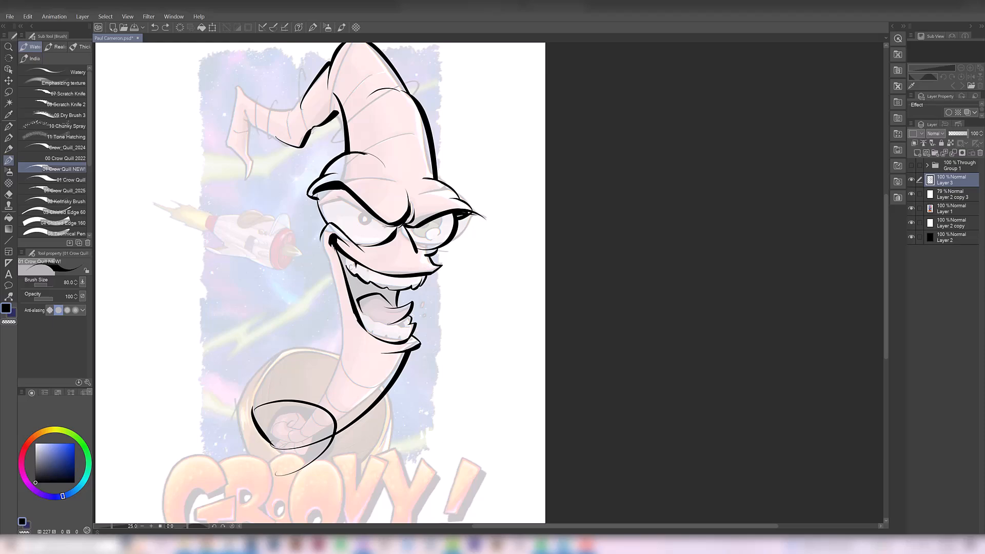
- Reduce the brush size to 70 and ink the dividing lines between the upper teeth near the smile corner
key("ctrl+z")
mouse_move(345, 256)
left_mouse_down()
mouse_move(355, 278)
mouse_move(347, 264)
left_mouse_up()
scroll(372, 278, "up", 1)
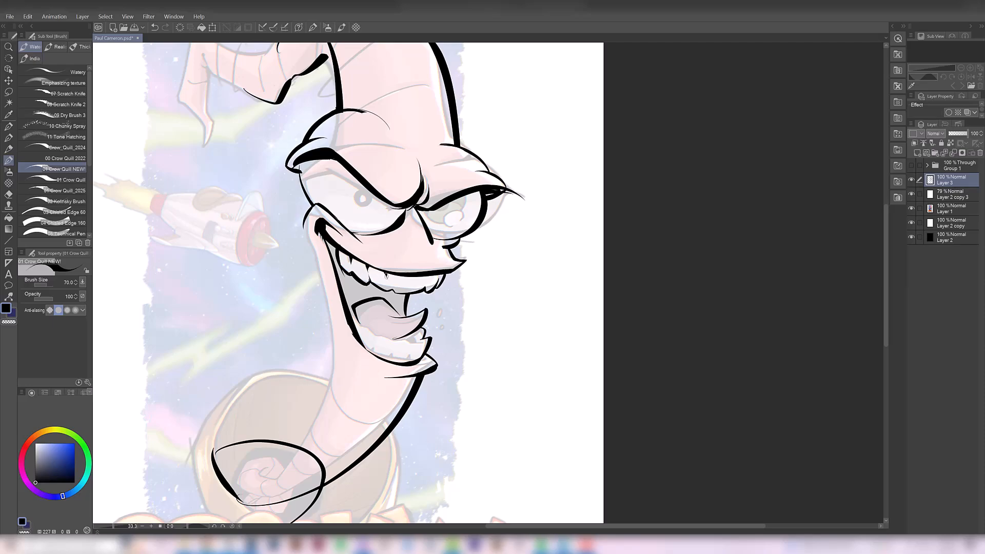
key("ctrl+z")
key("ctrl+z")
key("ctrl+z")
key("e")
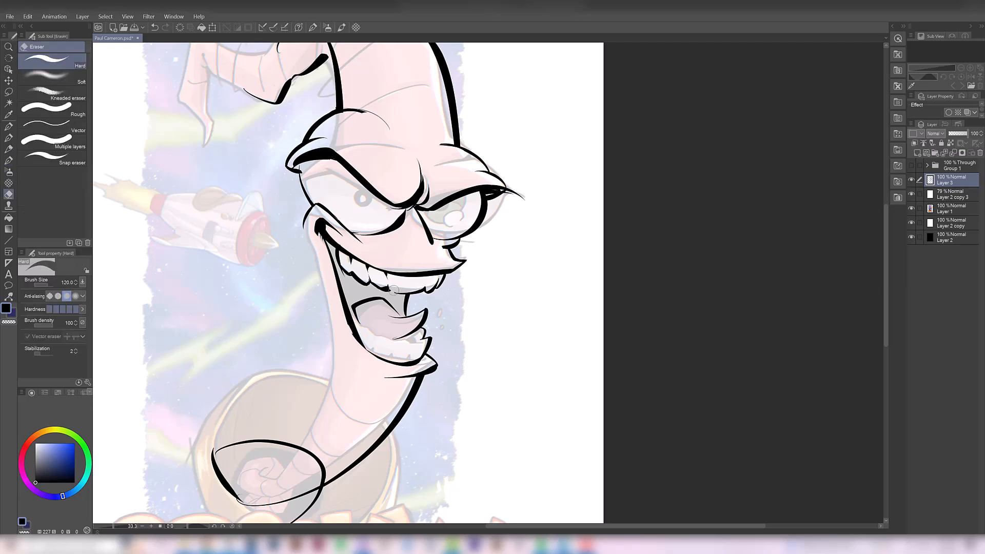
key("p")
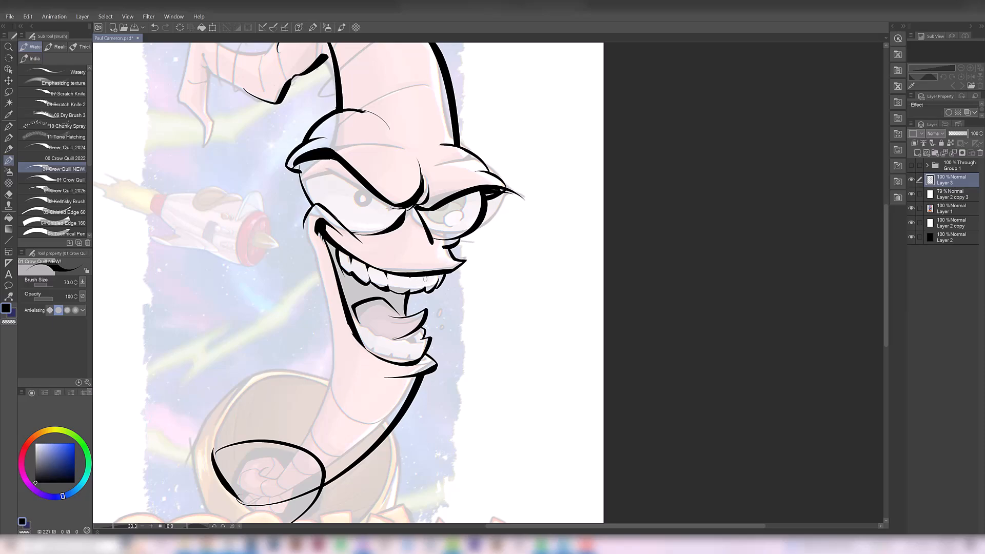
- Redo and finish the dividing lines between the remaining upper teeth
key("ctrl+z")
key("ctrl+y")
key("ctrl+z")
key("ctrl+z")
left_click_drag(342, 252, 349, 273)
key("ctrl+z")
left_click_drag(343, 310, 336, 331)
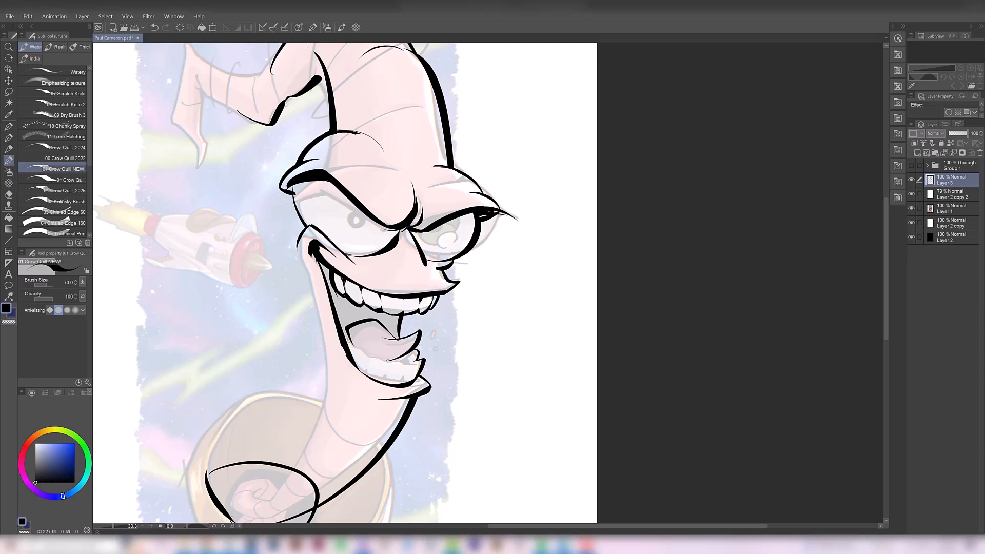
- Fill the inside of the open mouth behind the teeth and tongue with black and touch up the gaps
key("ctrl+z")
left_click(9, 218)
left_click(360, 308)
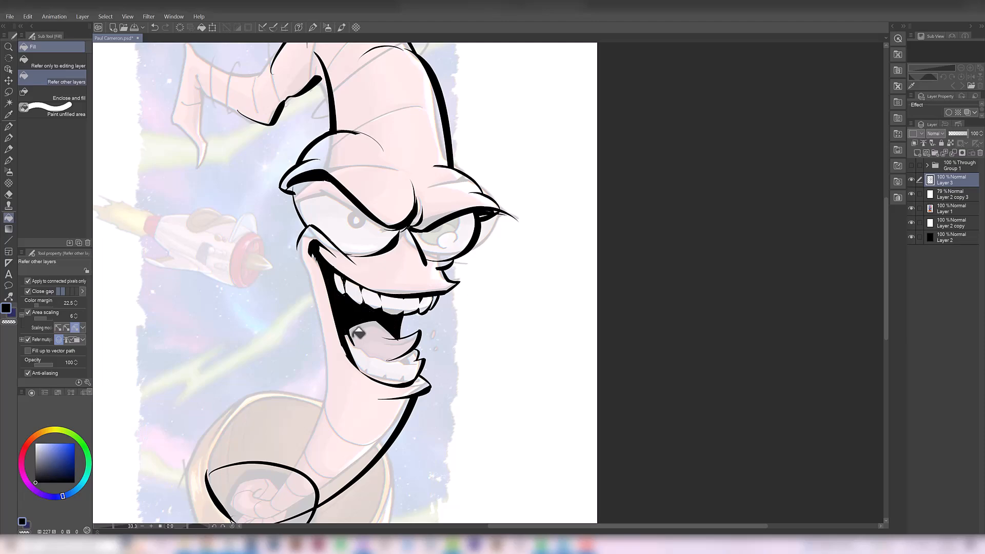
key("p")
left_click_drag(371, 326, 349, 322)
key("e")
left_click_drag(294, 264, 289, 249)
key("ctrl+z")
key("ctrl+z")
- Hide and show Layer 3 to compare the new face ink with the faded artwork
key("p")
key("ctrl+minus")
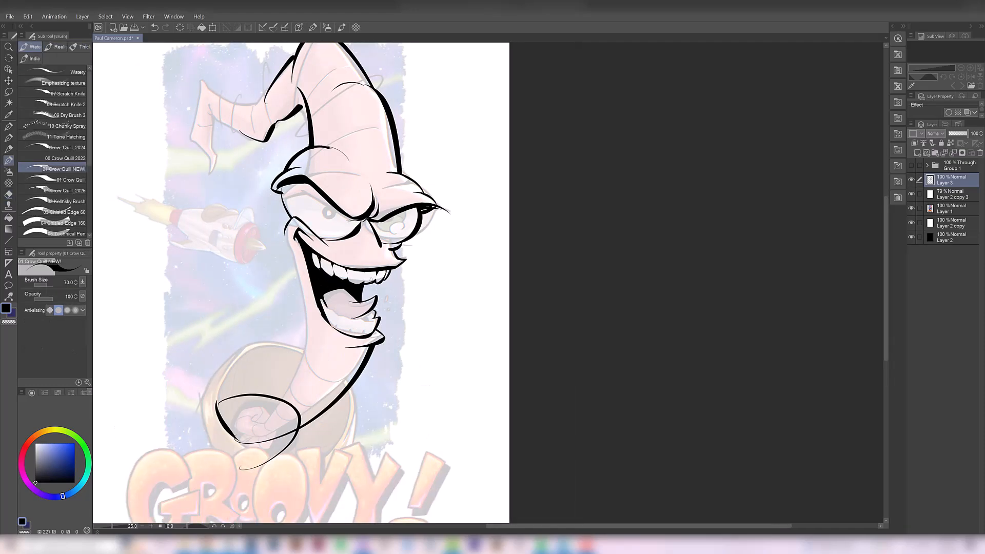
left_click(910, 178)
left_click(911, 178)
key("b")
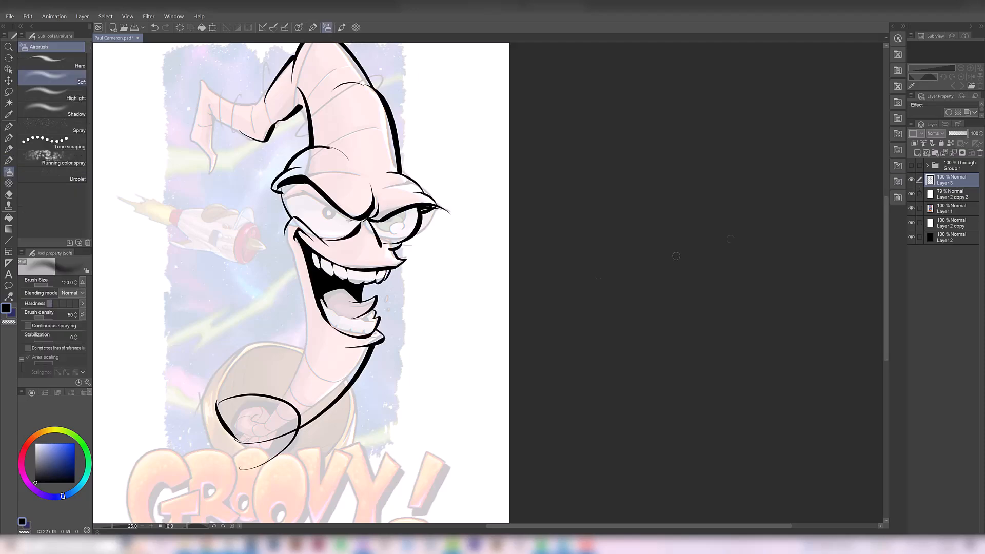
left_click_drag(382, 272, 382, 319)
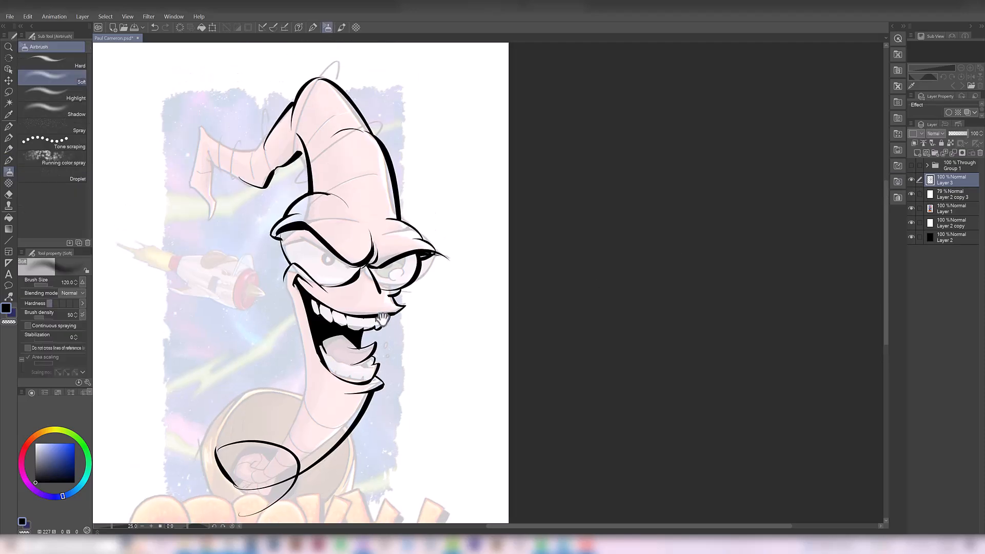
scroll(303, 263, "up", 1)
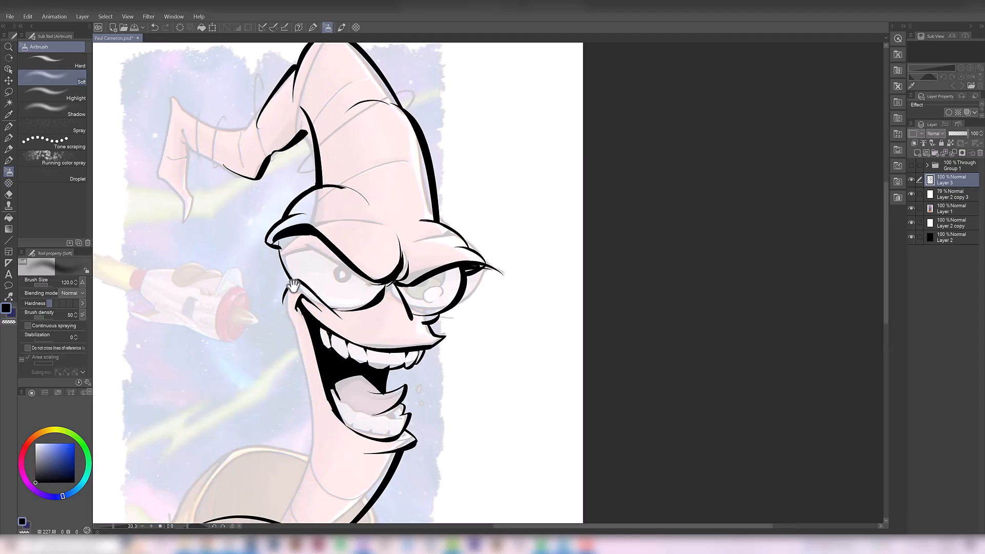
key("b")
key("b")
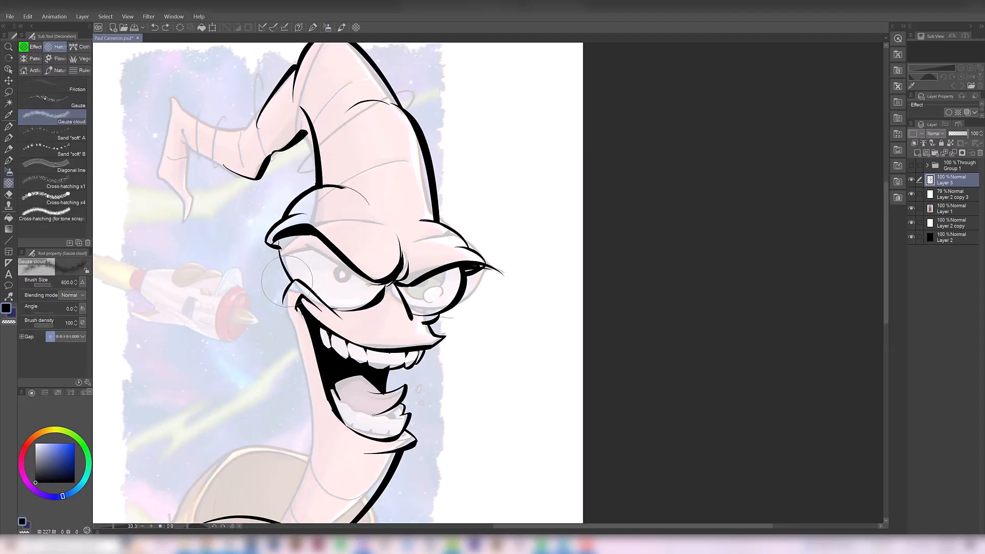
left_click_drag(291, 283, 279, 249)
key("ctrl+z")
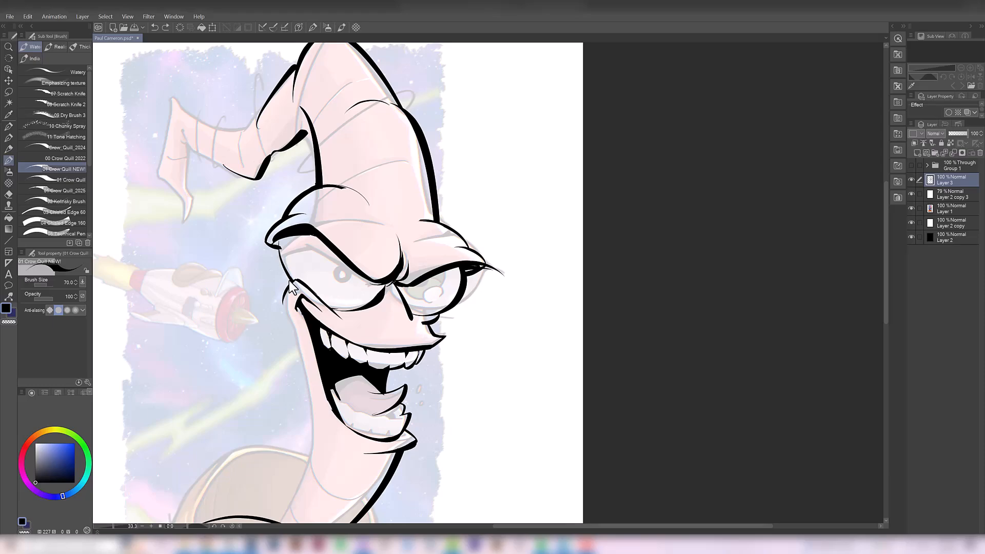
- Ink the outer edge of the left eye from the cheek up to the brow with the Crow Quill brush
left_click_drag(291, 282, 280, 249)
key("ctrl+z")
left_click_drag(292, 283, 276, 246)
key("ctrl+z")
left_click_drag(280, 255, 275, 243)
key("e")
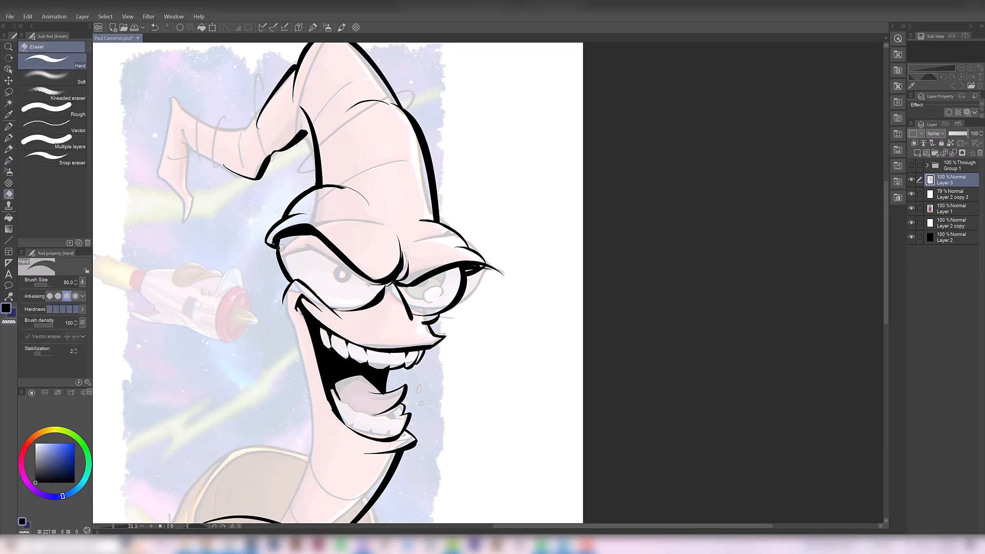
- Refine the left eye's outline and thicken its lower curve toward the bridge of the nose
key("ctrl+z")
left_click_drag(316, 241, 283, 244)
key("ctrl+z")
key("b")
left_click_drag(360, 333, 340, 354)
key("e")
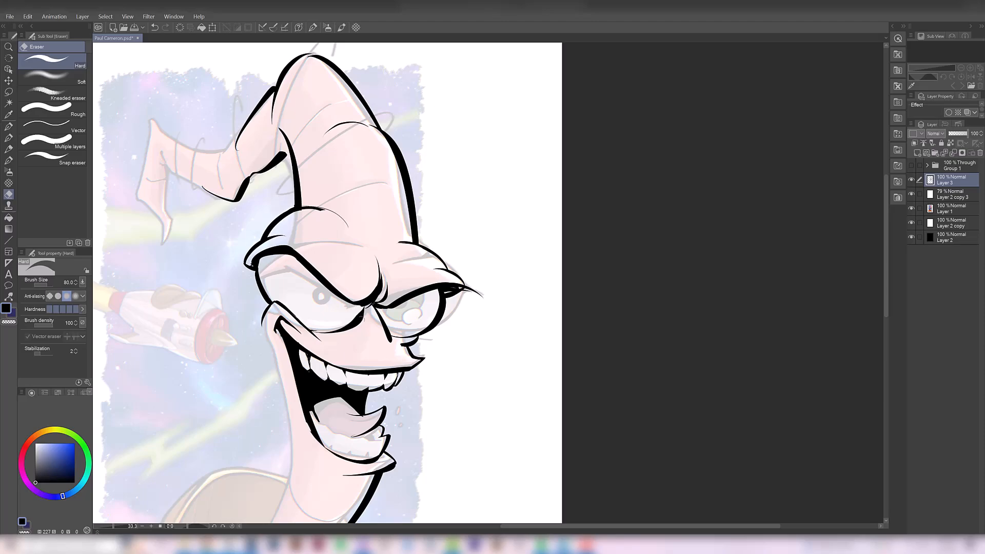
key("b")
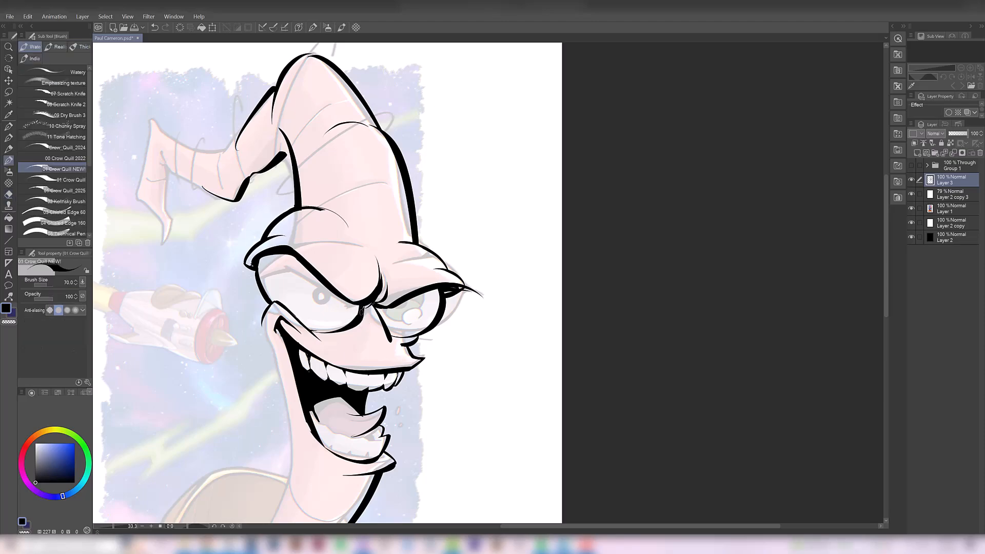
left_click_drag(363, 305, 357, 316)
key("ctrl+z")
left_click_drag(370, 305, 354, 299)
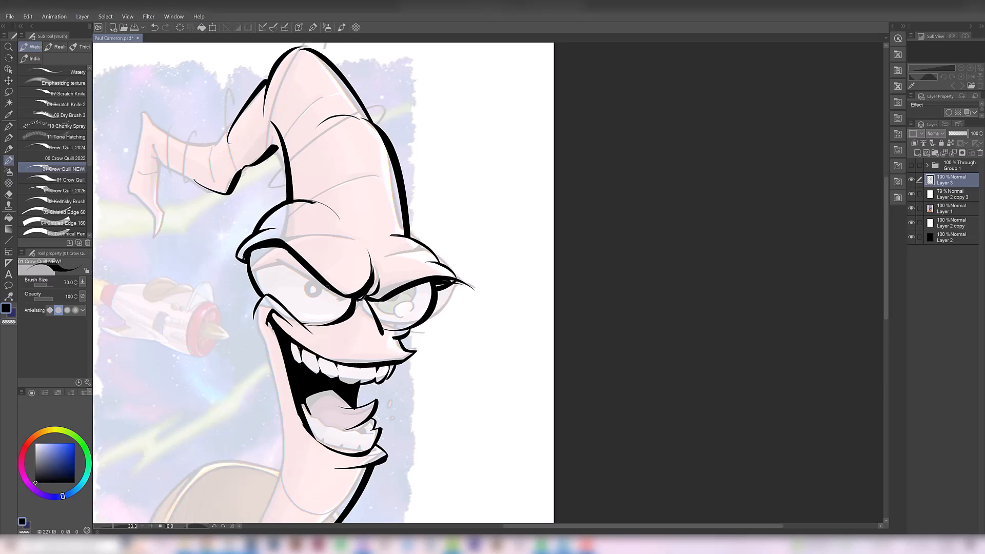
- Ink the left eye's iris as a partial circle tucked under the brow and compare it with the faded artwork
left_click_drag(298, 261, 334, 288)
key("ctrl+z")
left_click_drag(297, 260, 329, 282)
left_click(360, 260, "alt")
left_click(357, 283, "ctrl")
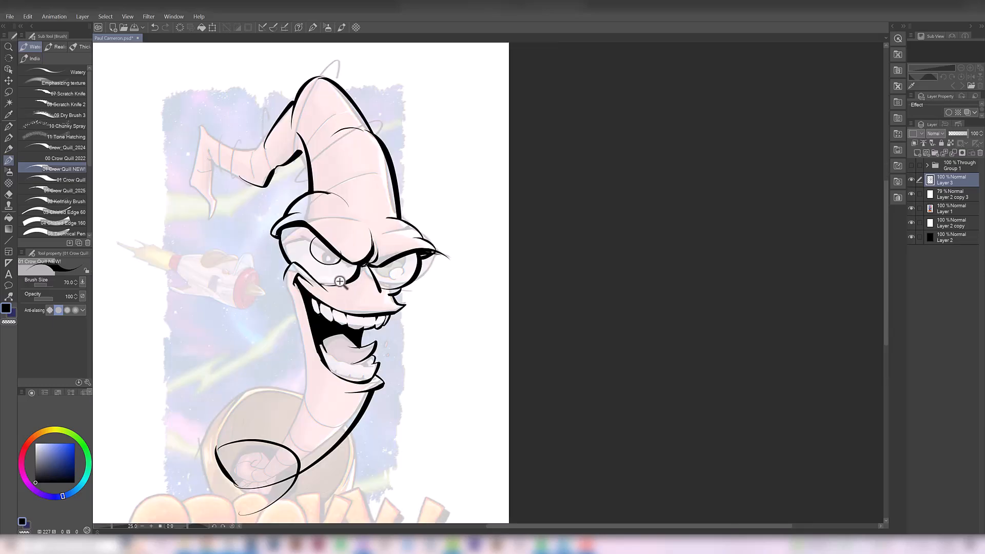
left_click(911, 179)
left_click(911, 180)
- Undo and redraw parts of the left iris outline beneath the brow
left_click(361, 266, "ctrl")
mouse_move(303, 227)
left_mouse_down()
mouse_move(294, 248)
mouse_move(311, 263)
mouse_move(334, 257)
mouse_move(329, 263)
left_mouse_up()
key("ctrl+z")
key("ctrl+z")
key("ctrl+z")
key("ctrl+z")
key("ctrl+z")
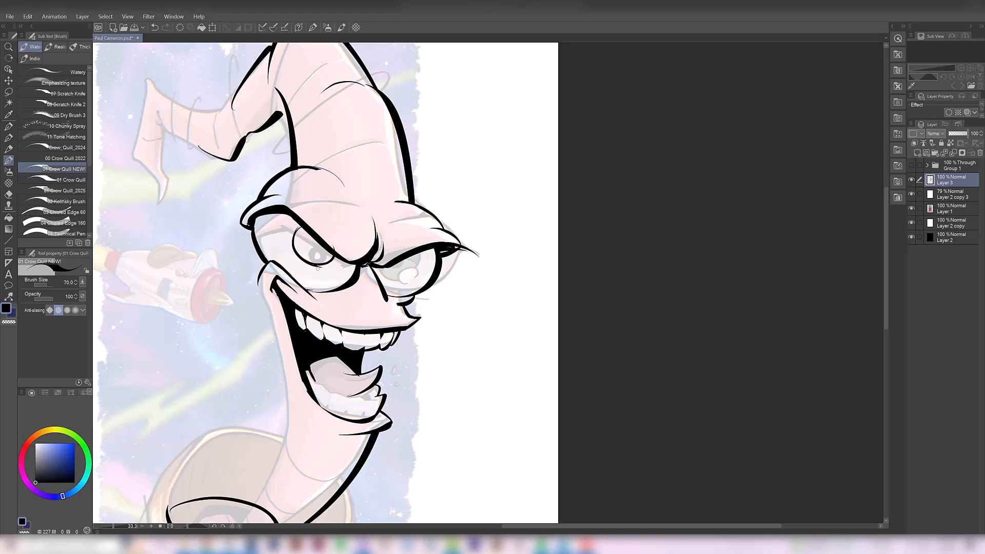
- Ink a small black pupil inside the left iris, retrying its shape and placement
key("e")
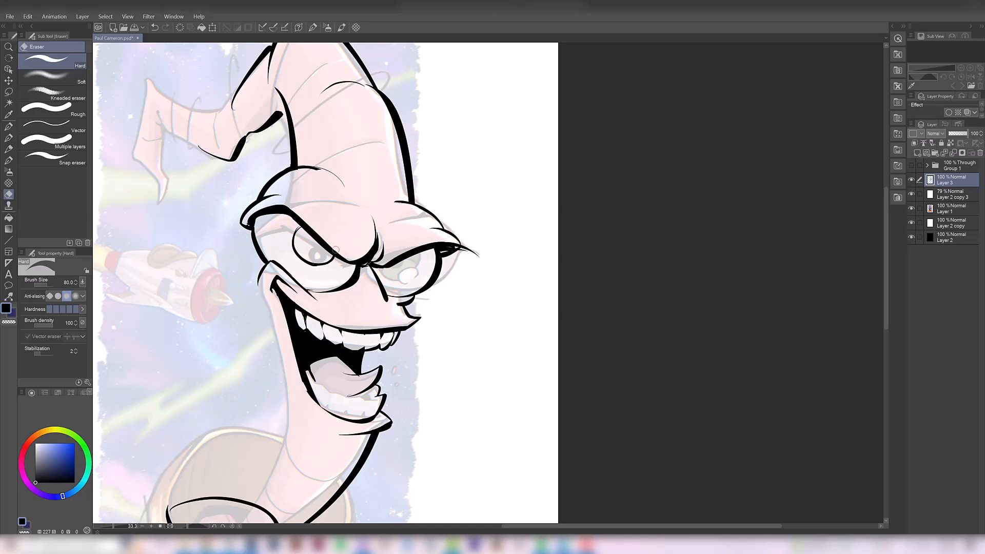
key("p")
mouse_move(308, 244)
left_mouse_down()
mouse_move(319, 248)
mouse_move(315, 265)
mouse_move(315, 249)
left_mouse_up()
key("ctrl+z")
key("ctrl+z")
key("ctrl+z")
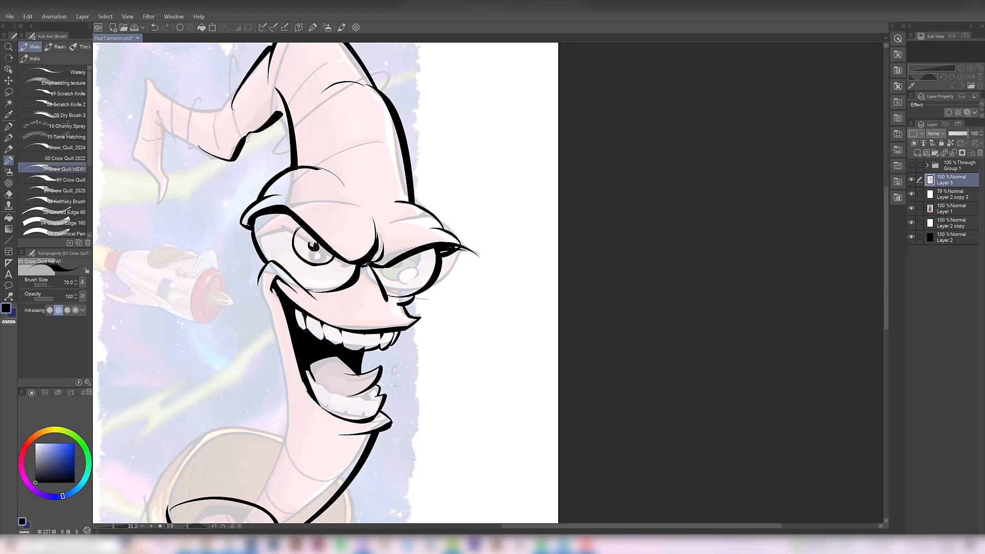
key("ctrl+z")
mouse_move(315, 248)
left_mouse_down()
mouse_move(322, 260)
mouse_move(316, 249)
left_mouse_up()
- Rework the left pupil as a larger black shape with an oval highlight
scroll(318, 242, "up", 1)
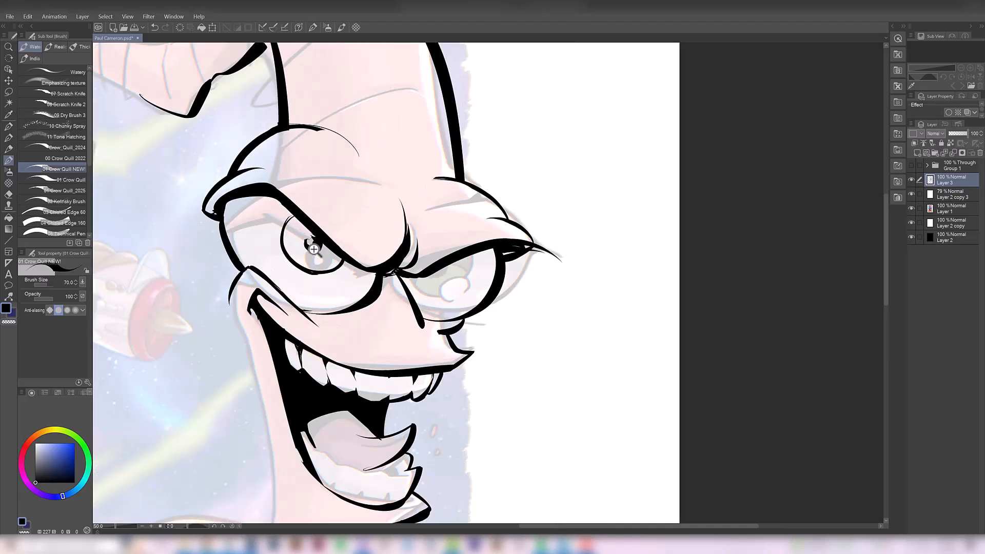
key("e")
mouse_move(310, 250)
left_mouse_down()
mouse_move(307, 227)
mouse_move(309, 250)
left_mouse_up()
key("b")
key("ctrl+z")
key("ctrl+z")
key("ctrl+z")
key("ctrl+z")
key("e")
key("ctrl+z")
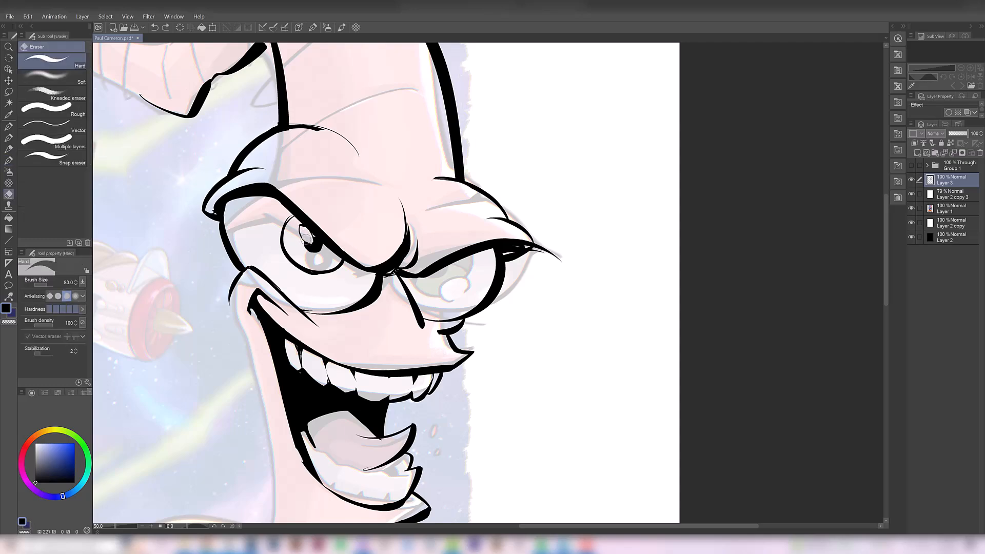
- Ink a small second highlight on the left iris's outer edge and erase the iris line crossing it
key("b")
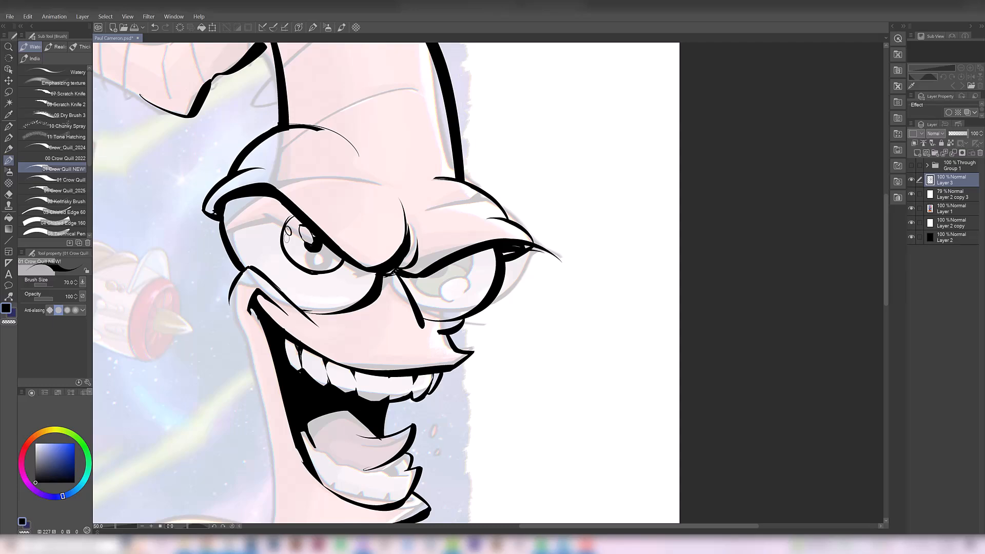
key("e")
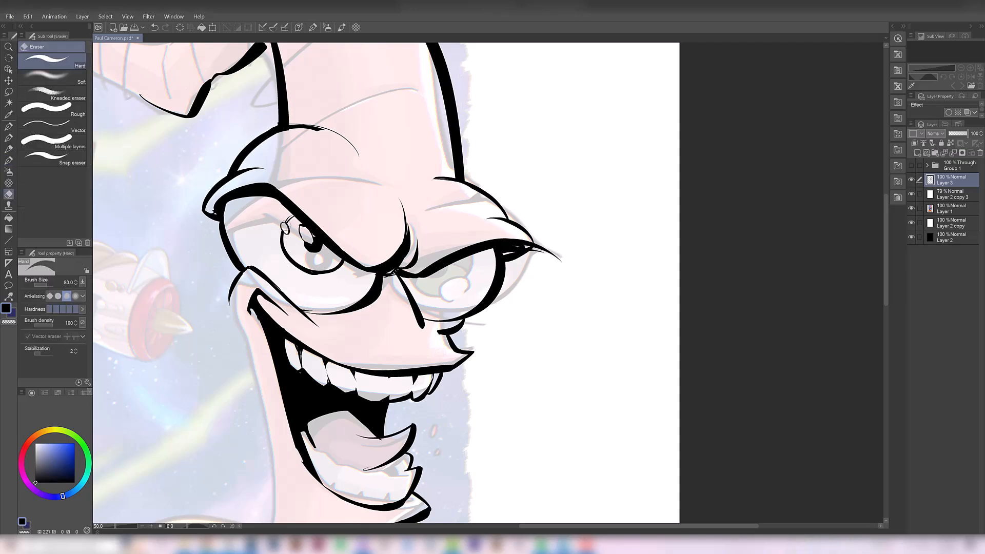
key("b")
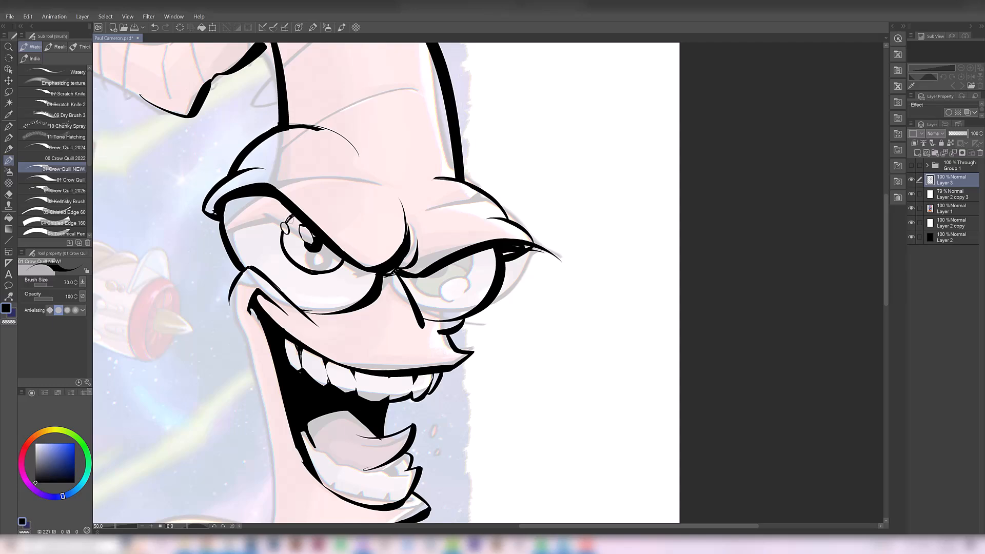
- Ink the right pupil and the neck's left contour, along with a curved crease across the upper head
key("ctrl+0")
scroll(309, 273, "up", 2)
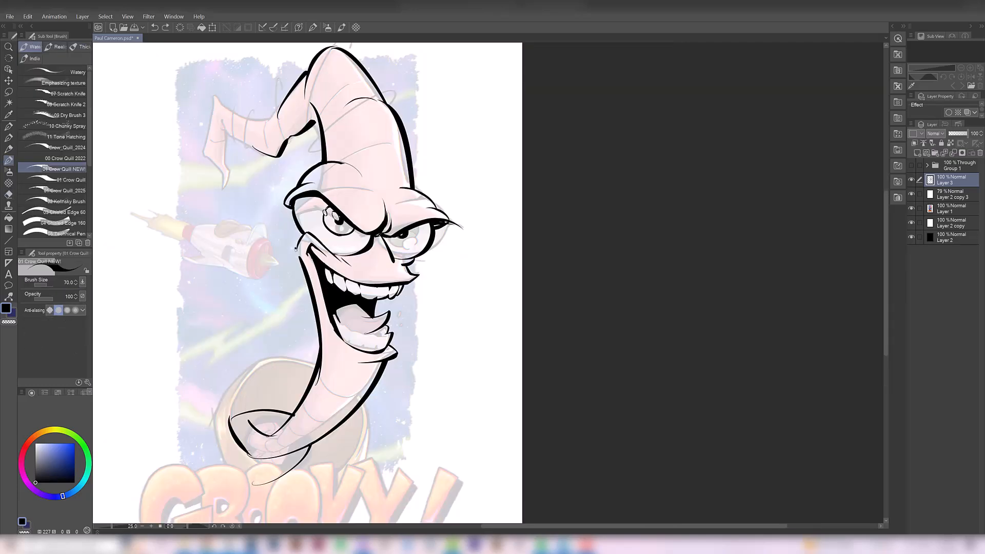
left_click_drag(361, 270, 359, 301)
left_click_drag(341, 183, 370, 170)
- Ink the drooping tail's upper contour, inner edge and pointed tip
left_click_drag(278, 133, 256, 163)
mouse_move(259, 154)
left_mouse_down()
mouse_move(242, 212)
mouse_move(198, 189)
left_mouse_up()
key("ctrl+z")
key("ctrl+z")
mouse_move(244, 211)
left_mouse_down()
mouse_move(215, 205)
mouse_move(180, 248)
mouse_move(197, 281)
left_mouse_up()
key("e")
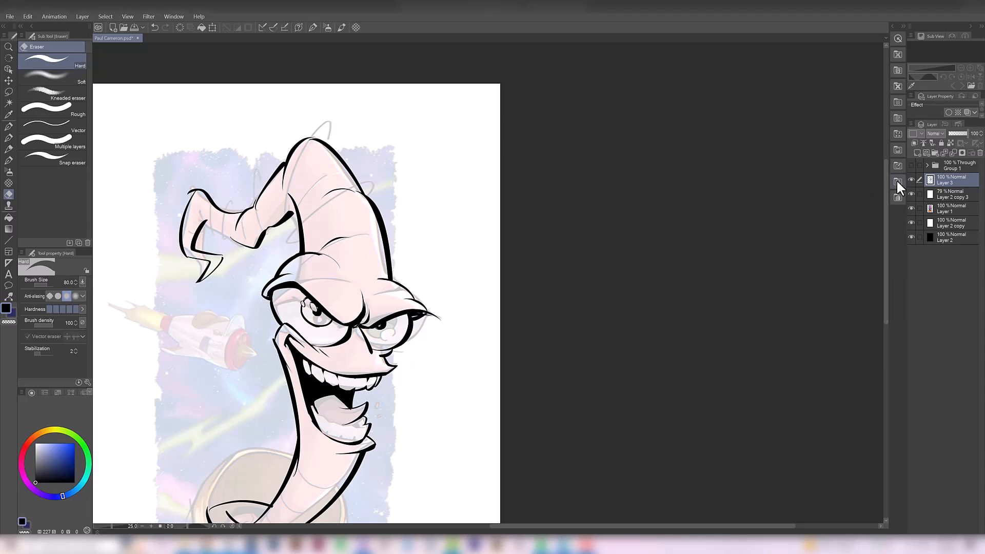
- Toggle Layer 3's visibility to compare the inked head and tail with the faded original
left_click(912, 180)
left_click(912, 180)
key("b")
scroll(281, 210, "up", 1)
left_click_drag(283, 257, 299, 299)
left_click(912, 179)
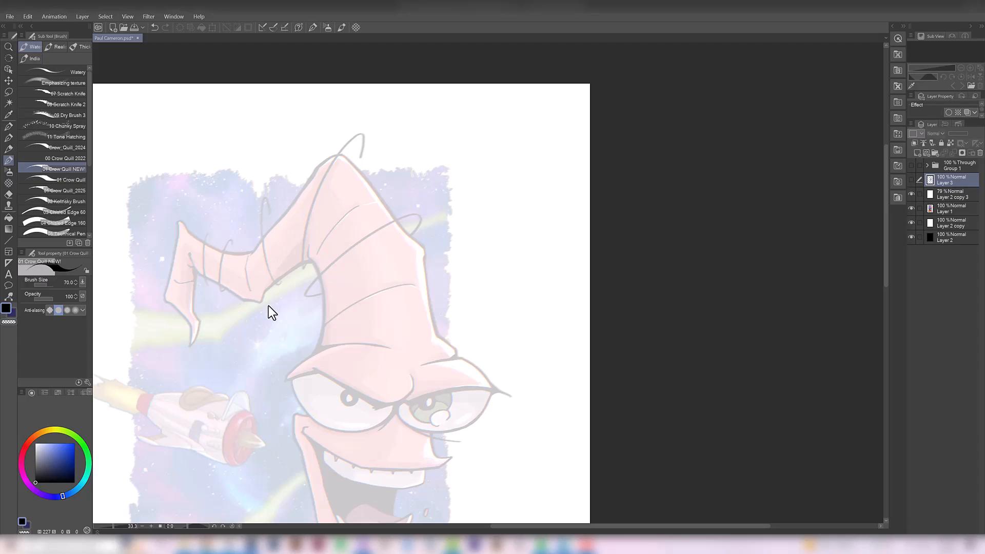
left_click(912, 179)
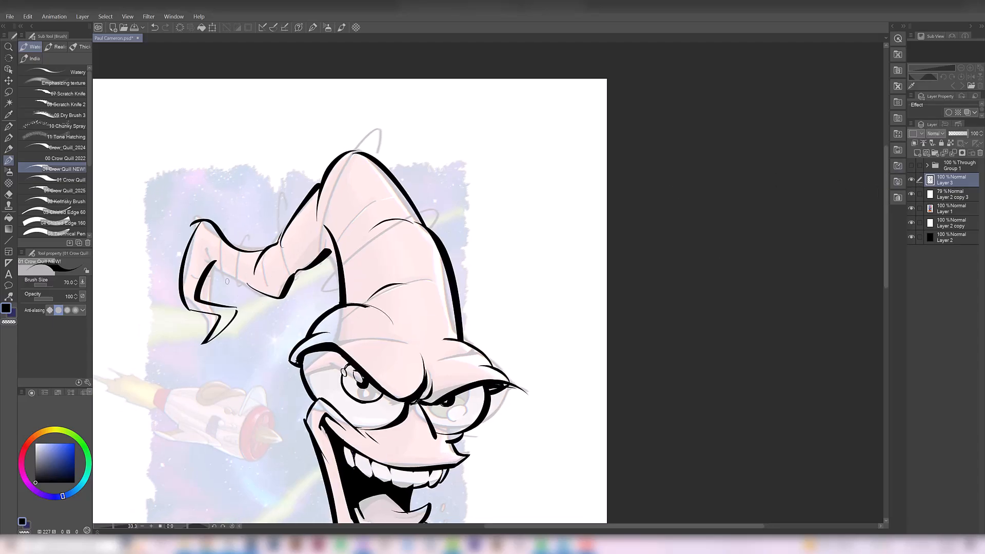
- Ink the tail's lower contour and add looping segment lines around the tail and upper head
key("ctrl+z")
mouse_move(204, 249)
left_mouse_down()
mouse_move(269, 293)
mouse_move(259, 296)
mouse_move(282, 299)
left_mouse_up()
key("ctrl+z")
key("e")
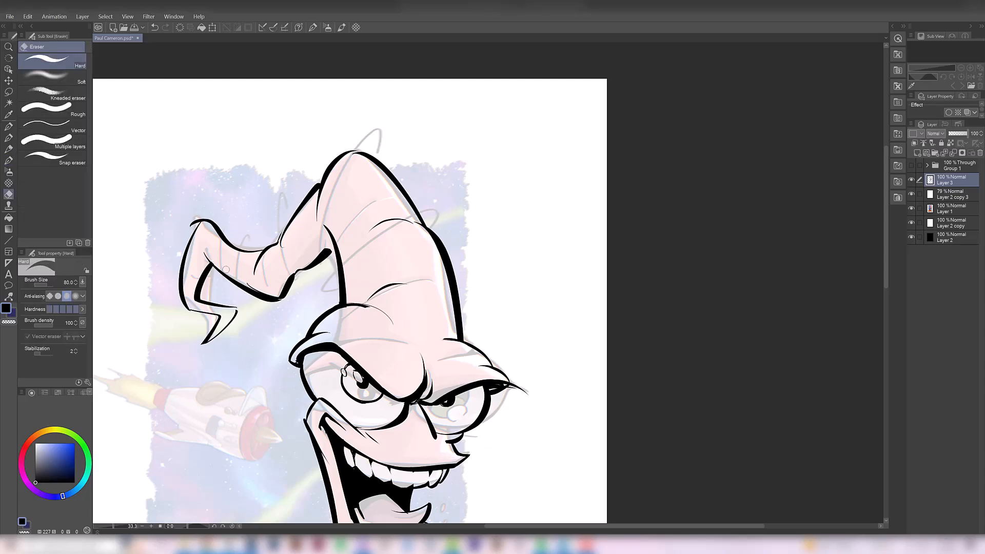
left_click_drag(242, 281, 271, 295)
left_click_drag(193, 232, 200, 218)
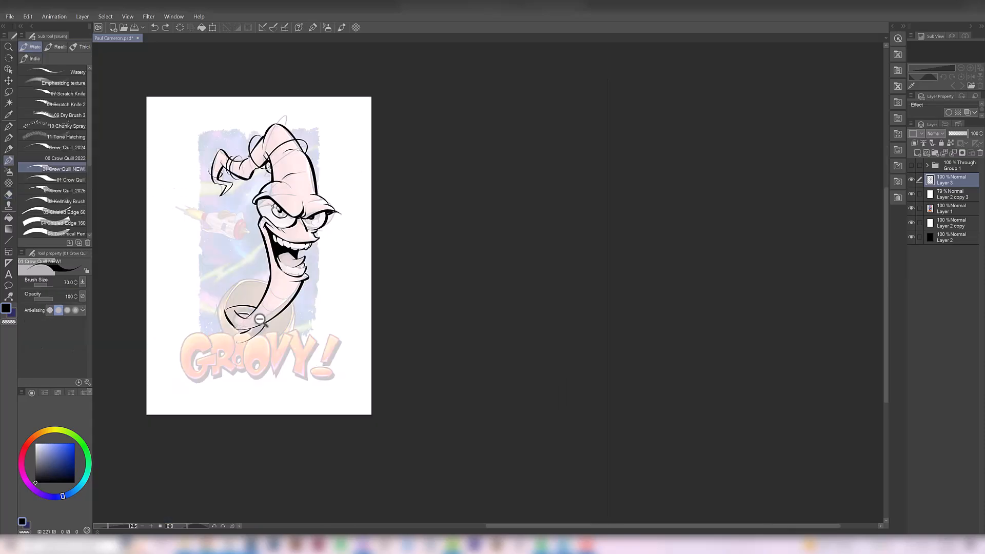
- Show and hide the full-colour artwork in Group 1 to examine the original collar and lower neck
left_click(253, 325, "ctrl")
left_click_drag(247, 334, 277, 323)
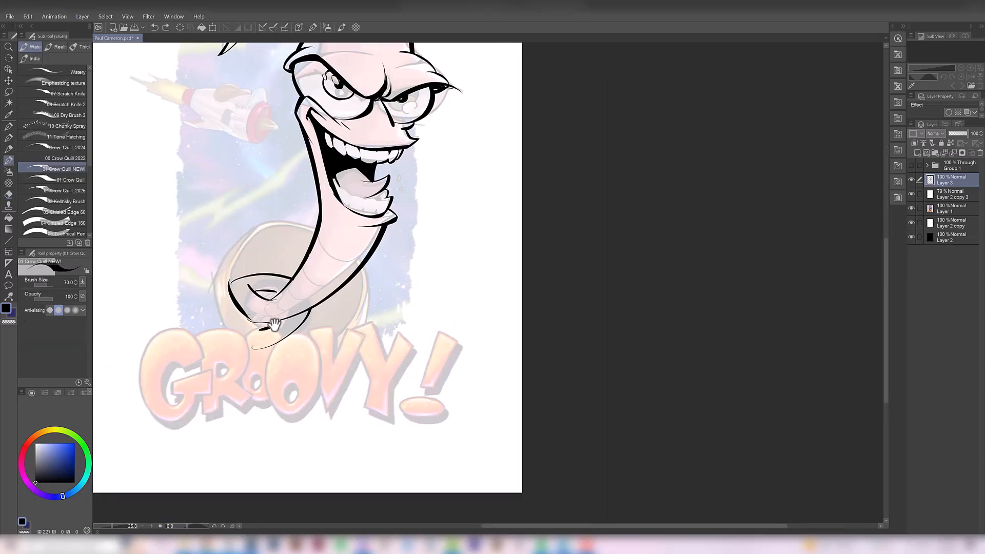
left_click(912, 166)
scroll(393, 283, "left", 4)
scroll(393, 282, "down", 1)
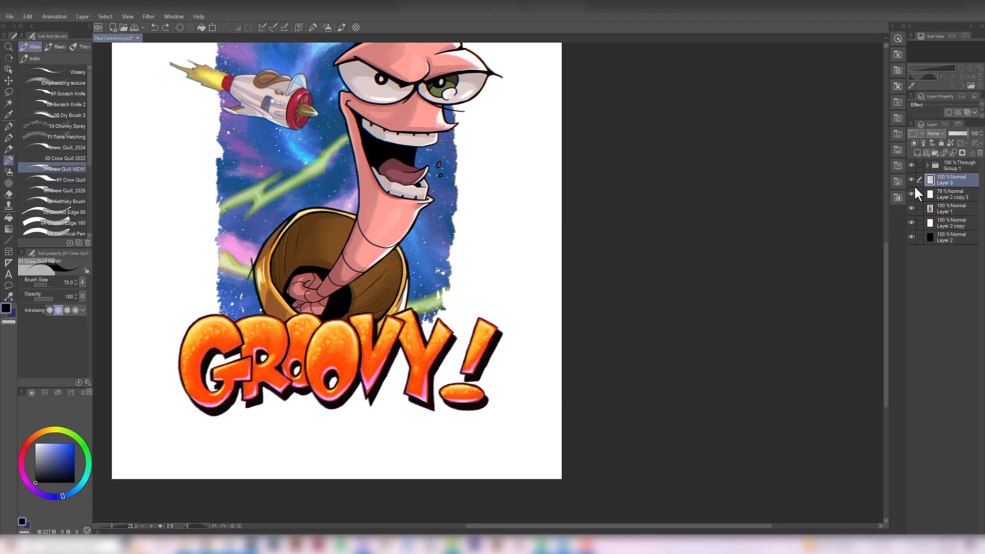
left_click(911, 165)
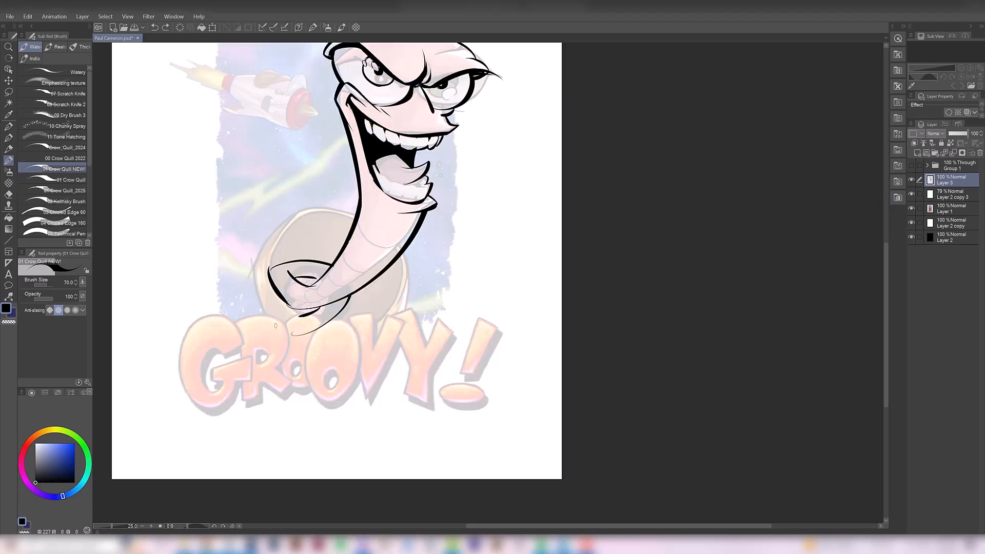
- Ink the curved inner and outer rings of the suit collar around the base of the neck
mouse_move(313, 338)
left_mouse_down()
mouse_move(334, 242)
mouse_move(261, 267)
left_mouse_up()
left_click_drag(262, 270, 348, 240)
key("ctrl+z")
key("e")
key("b")
mouse_move(388, 319)
left_mouse_down()
mouse_move(293, 335)
mouse_move(240, 270)
mouse_move(282, 234)
mouse_move(351, 225)
left_mouse_up()
key("ctrl+z")
left_click_drag(282, 225, 351, 228)
left_click_drag(394, 264, 384, 355)
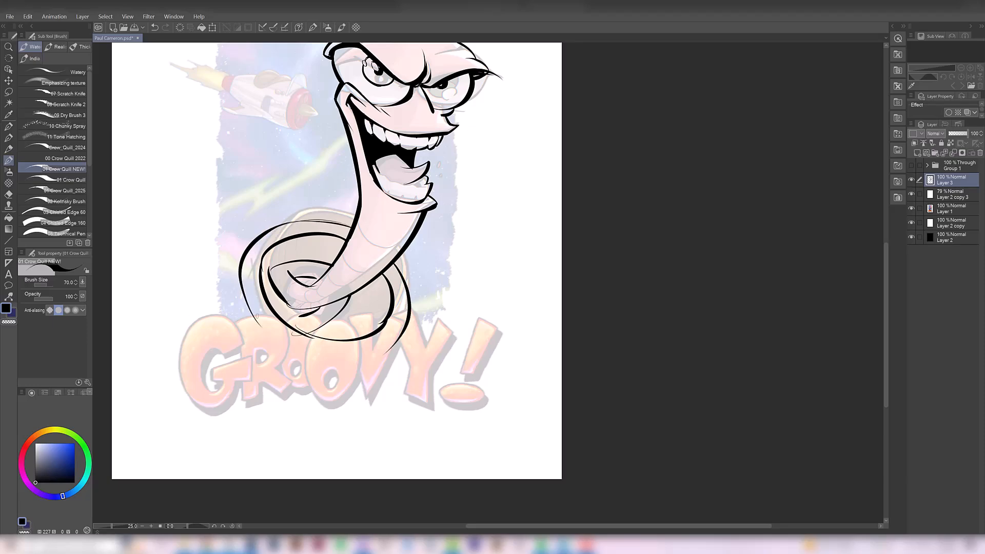
- Ink the collar's lower outer rim and the right inner edge of its opening
key("ctrl+z")
left_click_drag(254, 315, 403, 340)
left_click_drag(266, 334, 407, 350)
left_click_drag(372, 282, 349, 338)
- Ink the inner contours of the collar opening above and below the neck's coiled base
key("e")
key("b")
key("ctrl+z")
left_click_drag(262, 284, 340, 251)
key("e")
key("b")
mouse_move(286, 304)
left_mouse_down()
mouse_move(319, 309)
mouse_move(276, 291)
mouse_move(315, 311)
mouse_move(362, 288)
mouse_move(348, 283)
left_mouse_up()
- Fill the shadow areas inside the collar opening with black
key("g")
left_click(359, 312)
key("b")
key("g")
left_click(267, 277)
key("b")
- Set the brush size to 100 and ink shoulder lines sweeping outward from both sides of the collar
key("bracketright")
key("bracketright")
left_click_drag(284, 247, 209, 281)
left_click_drag(443, 271, 528, 338)
left_click_drag(247, 278, 204, 356)
left_click_drag(356, 332, 357, 396)
scroll(358, 359, "down", 2)
scroll(342, 339, "up", 2)
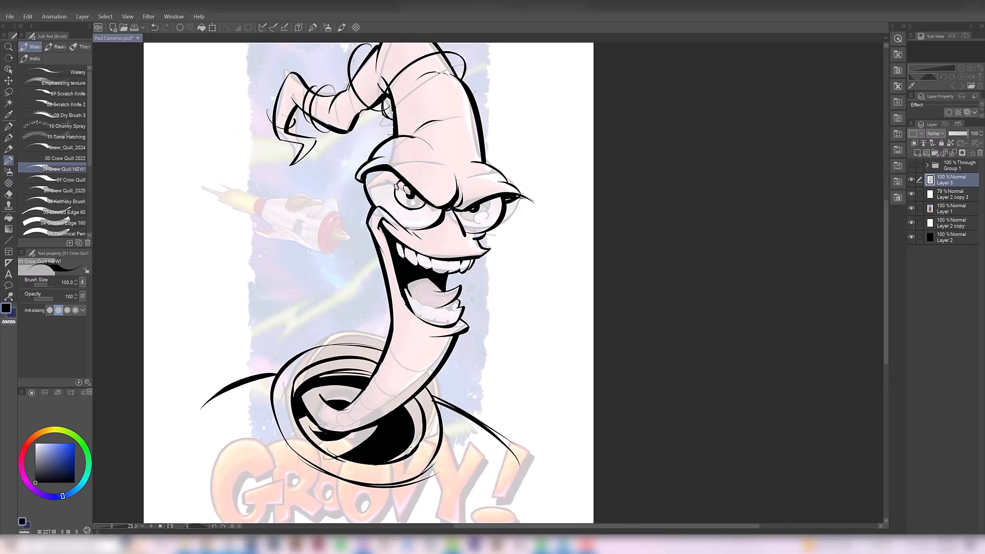
- Toggle the visibility of Group 1 to compare the original coloured worm with the new ink drawing
left_click(911, 164)
left_click(910, 164)
left_click(910, 164)
left_click(911, 164)
left_click(910, 165)
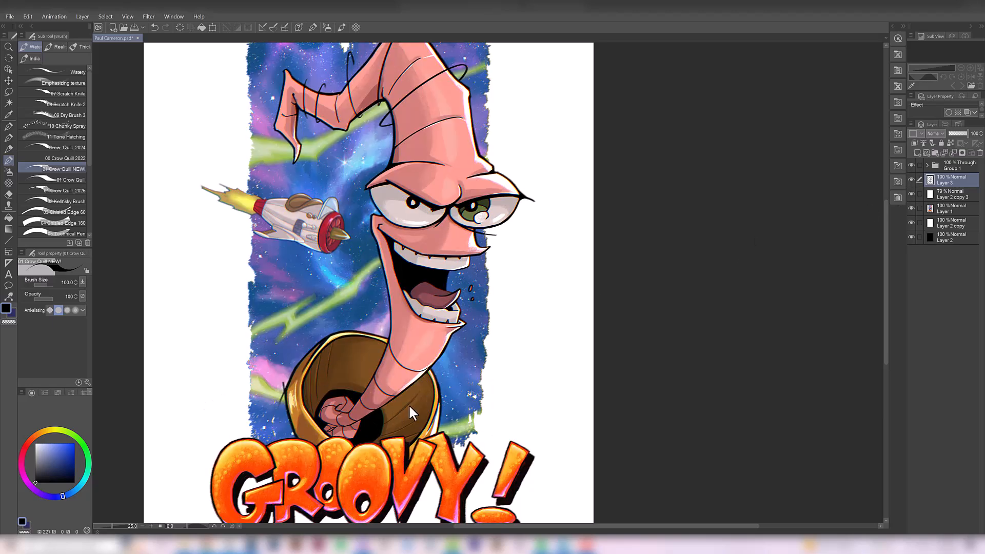
left_click(911, 165)
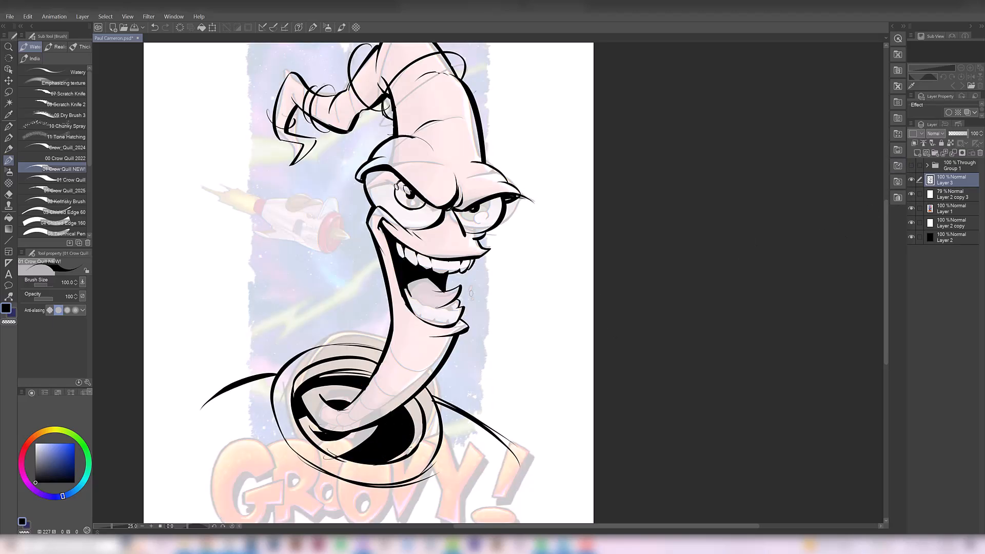
- Set the brush size to 80 and ink the outlines of the worm's lower teeth on Layer 3
left_click_drag(501, 286, 495, 285)
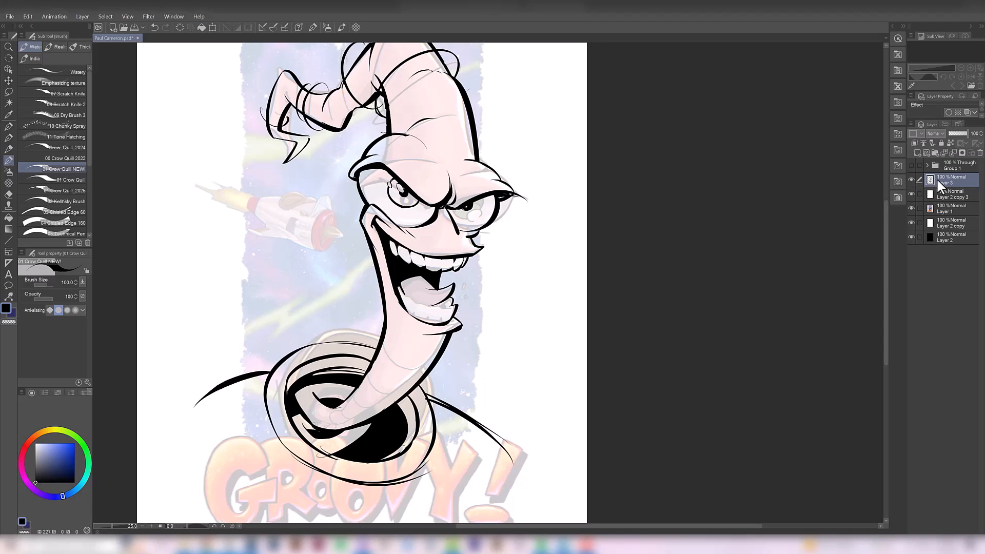
scroll(441, 310, "up", 1)
key("[")
mouse_move(434, 325)
left_mouse_down()
mouse_move(452, 313)
mouse_move(424, 321)
mouse_move(394, 296)
mouse_move(408, 302)
left_mouse_up()
key("ctrl+z")
key("ctrl+z")
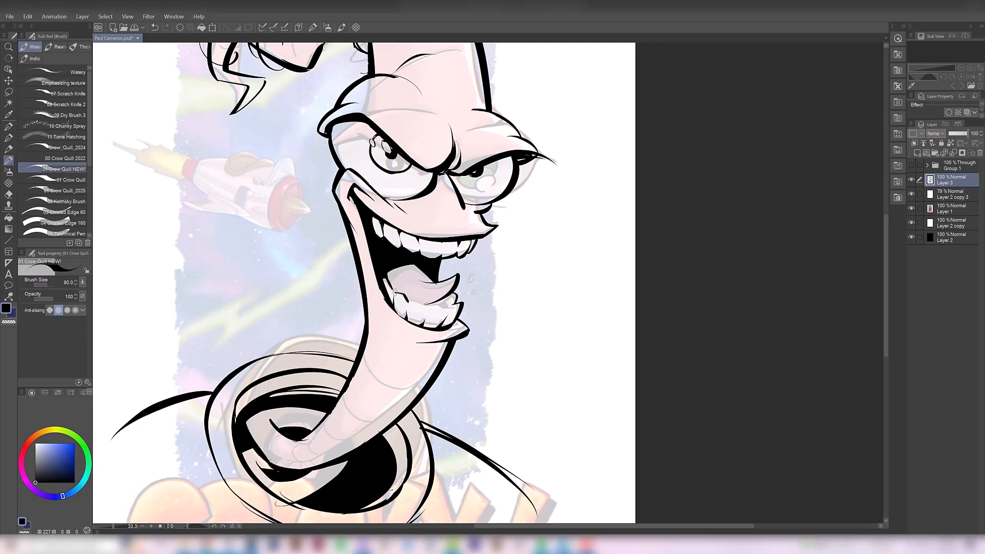
left_click_drag(395, 293, 389, 284)
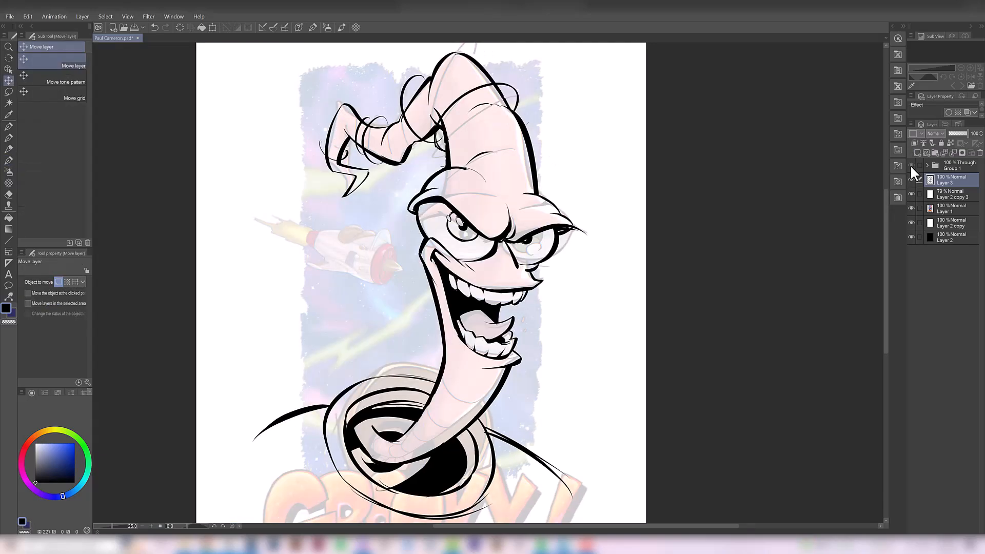
- Show and hide Group 1 repeatedly to compare the face, tail and collar of the original artwork with the inked redraw
left_click(910, 165)
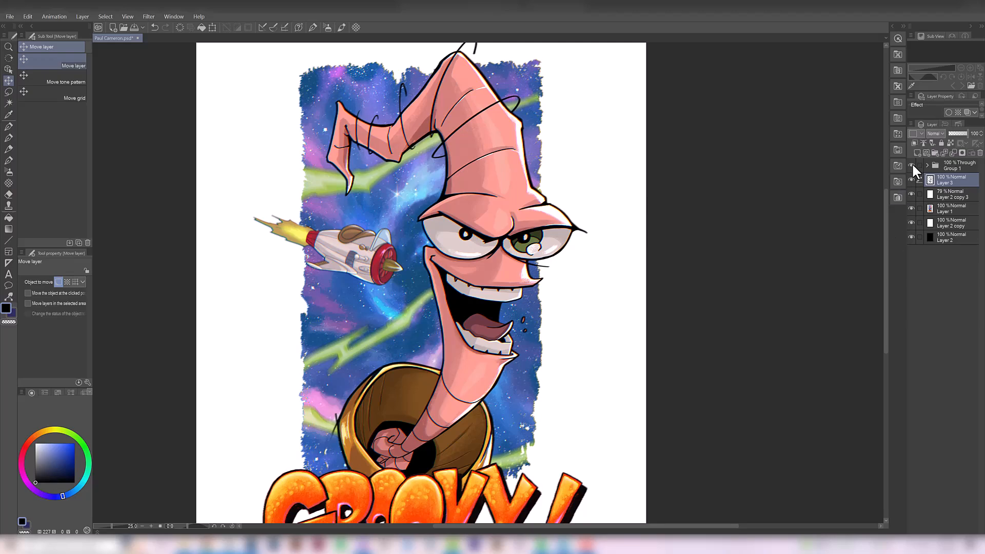
left_click(911, 165)
left_click(910, 164)
left_click(912, 164)
left_click(911, 165)
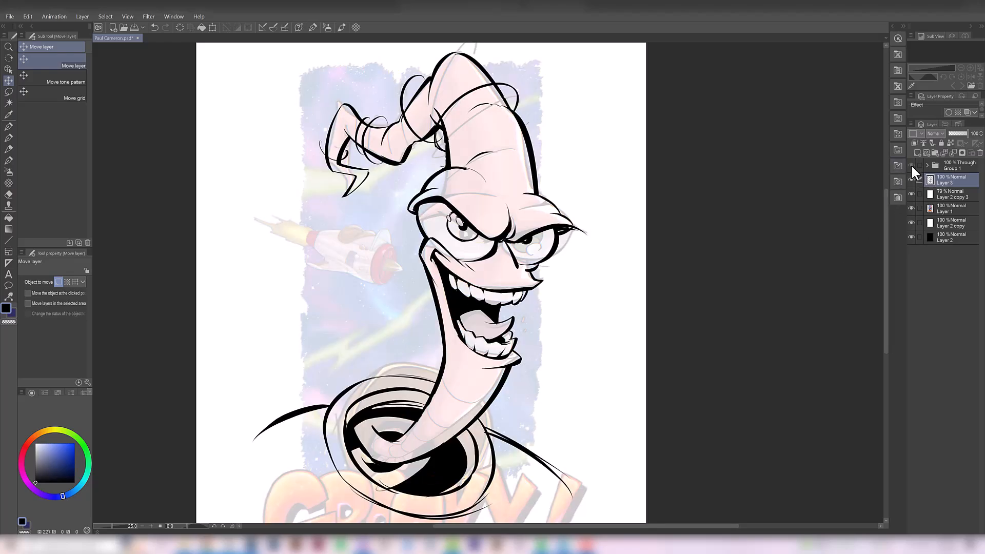
left_click(912, 165)
left_click(912, 165)
left_click(911, 165)
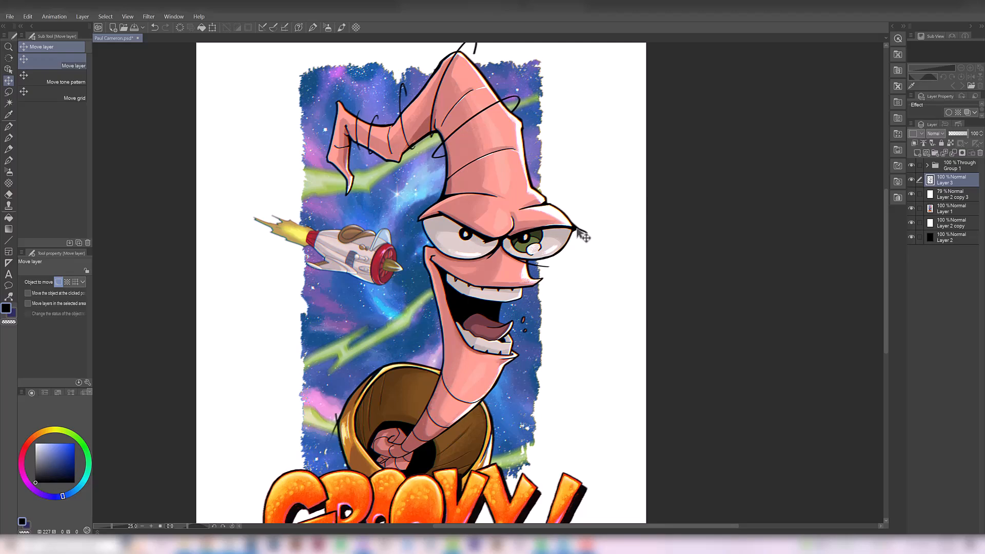
left_click(911, 164)
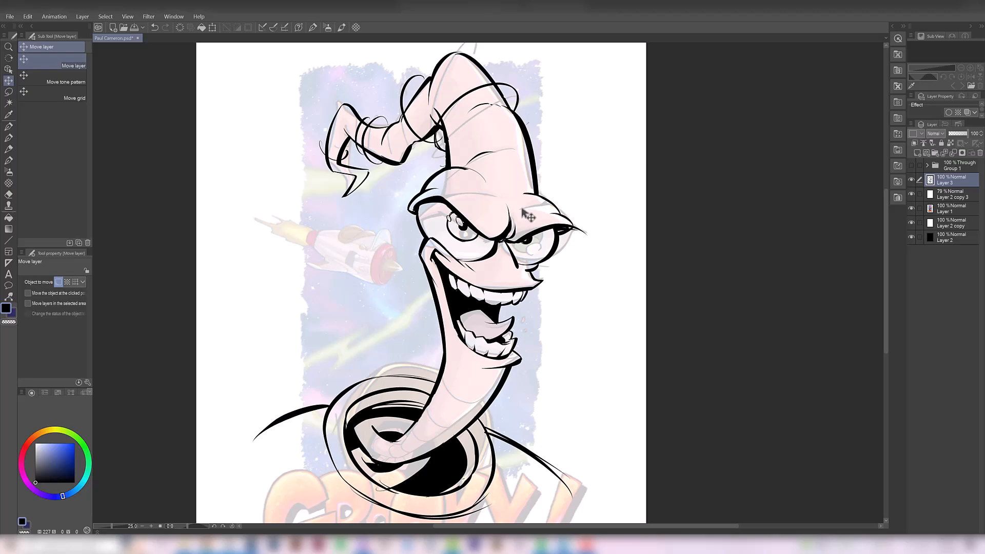
left_click(912, 164)
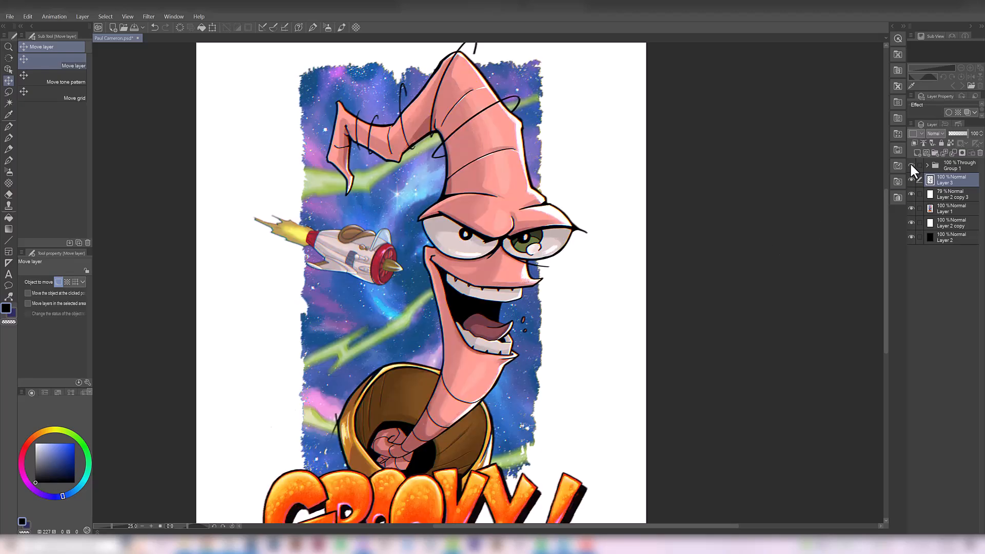
left_click(532, 286, "alt")
left_click(538, 283, "ctrl")
left_click_drag(514, 306, 511, 298)
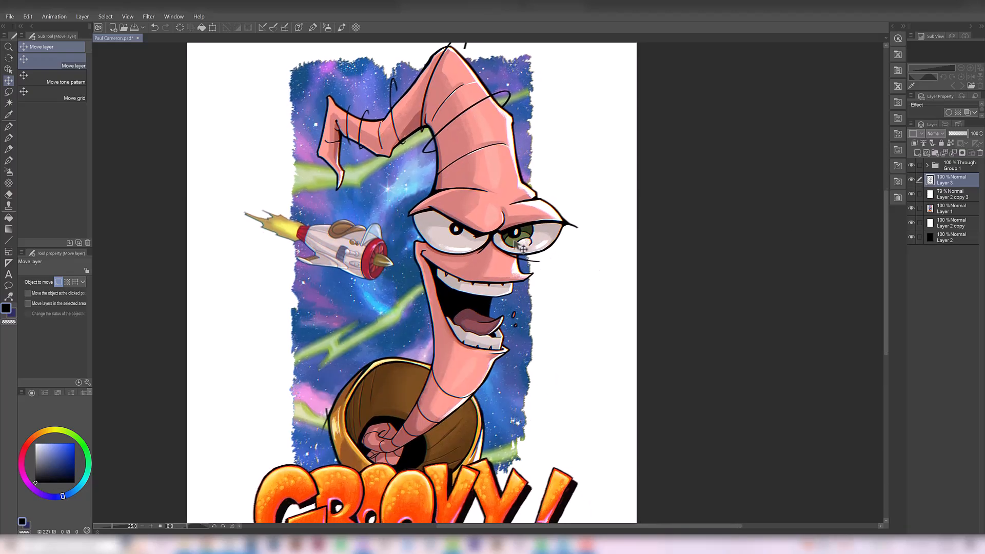
left_click(911, 165)
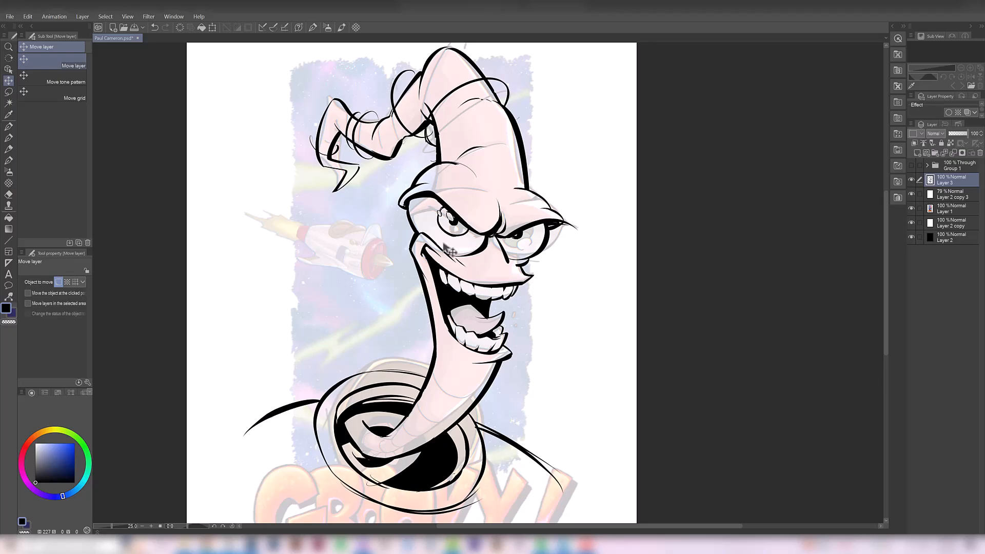
left_click(911, 165)
- Examine the original coloured composition as a whole and its GROOVY! lettering up close
scroll(497, 276, "down", 1)
left_click(496, 275, "alt")
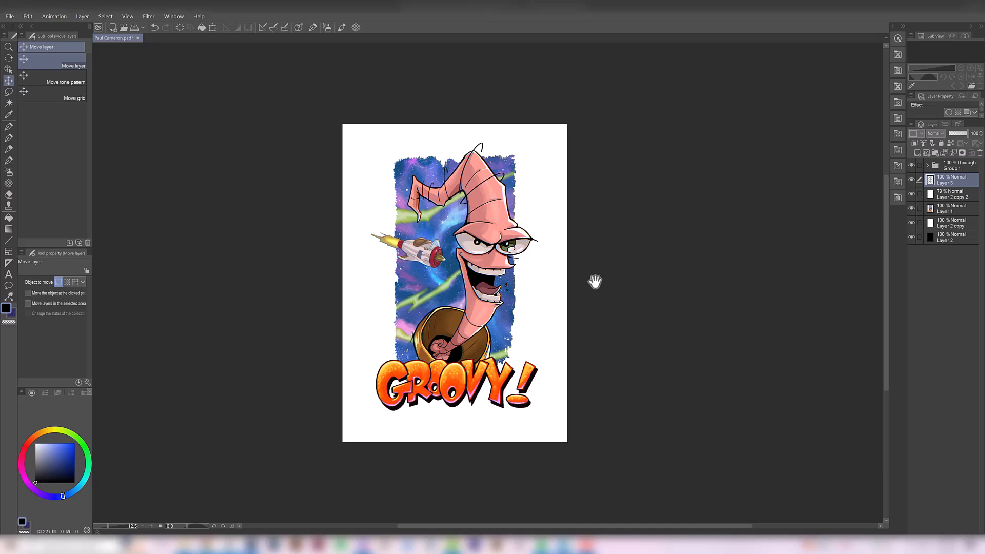
left_click(434, 398, "ctrl")
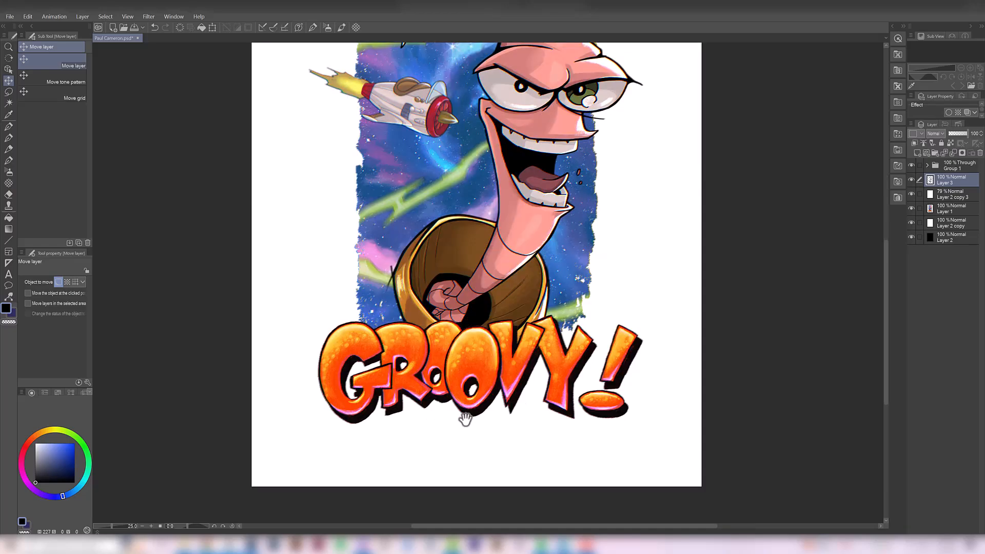
left_click_drag(405, 217, 389, 332)
left_click_drag(446, 237, 484, 252)
left_click(437, 267, "alt")
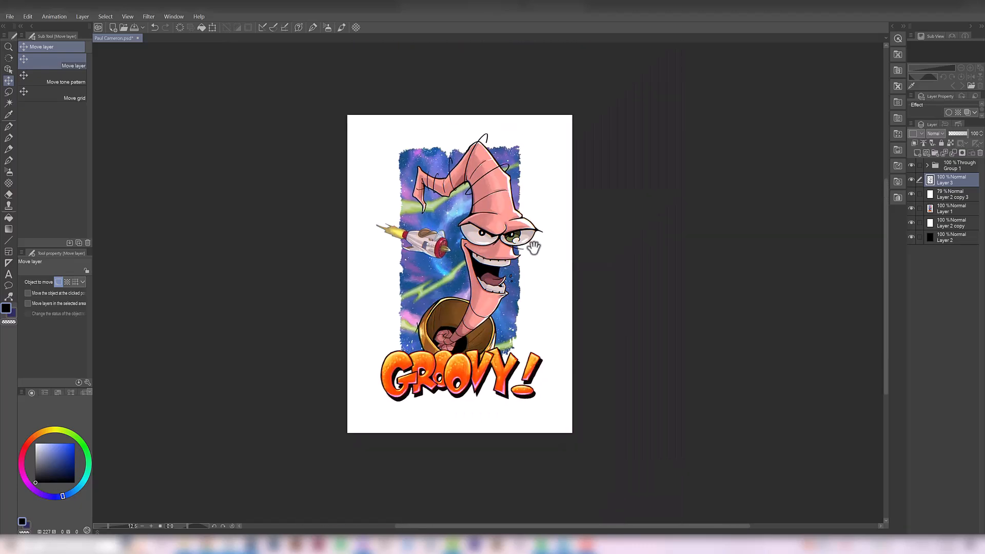